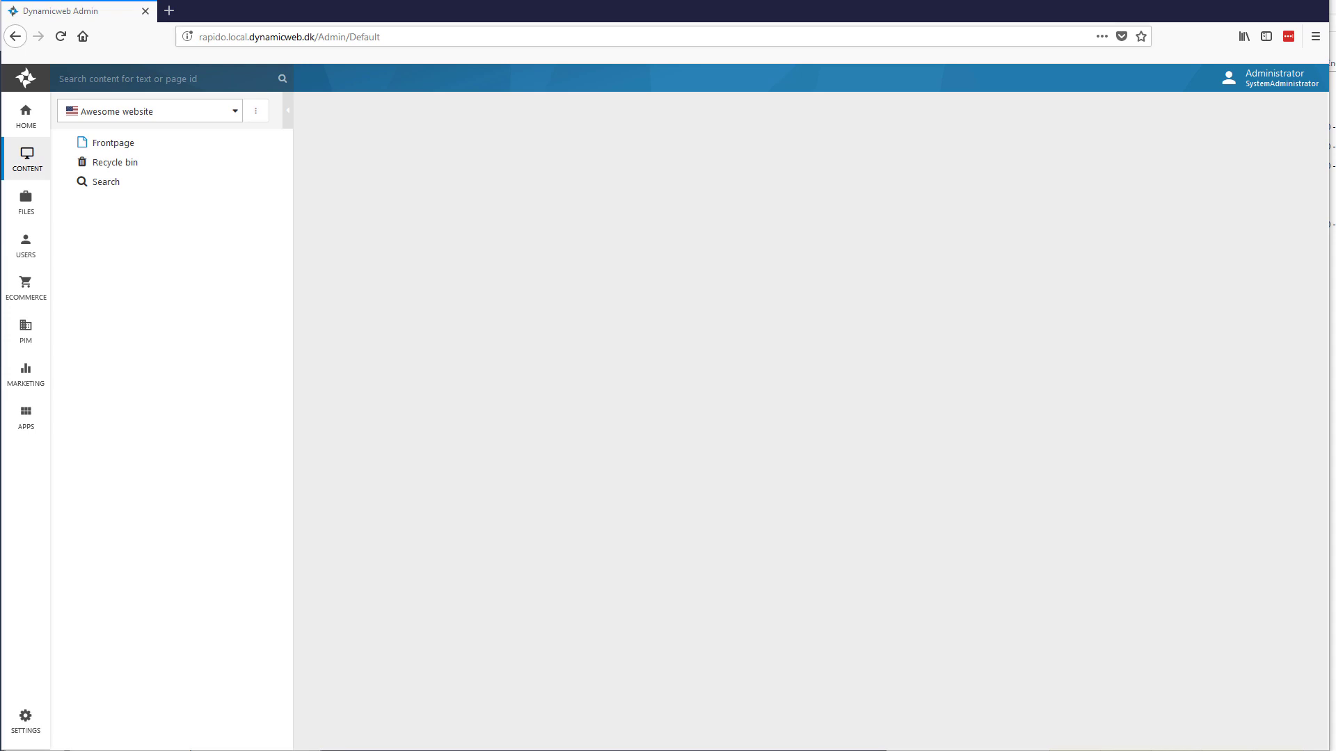
Step: In Settings, expand Item types and start adding a new item type
left_click(34, 724)
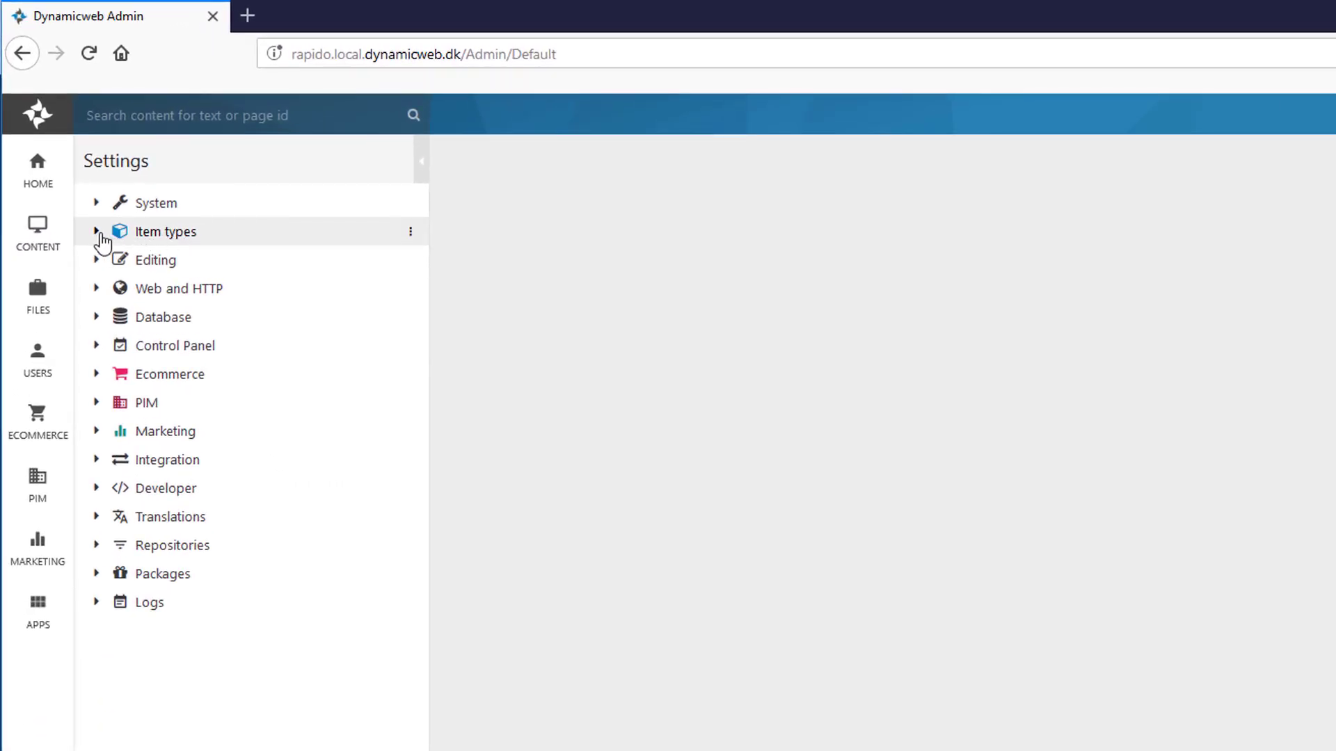
left_click(97, 232)
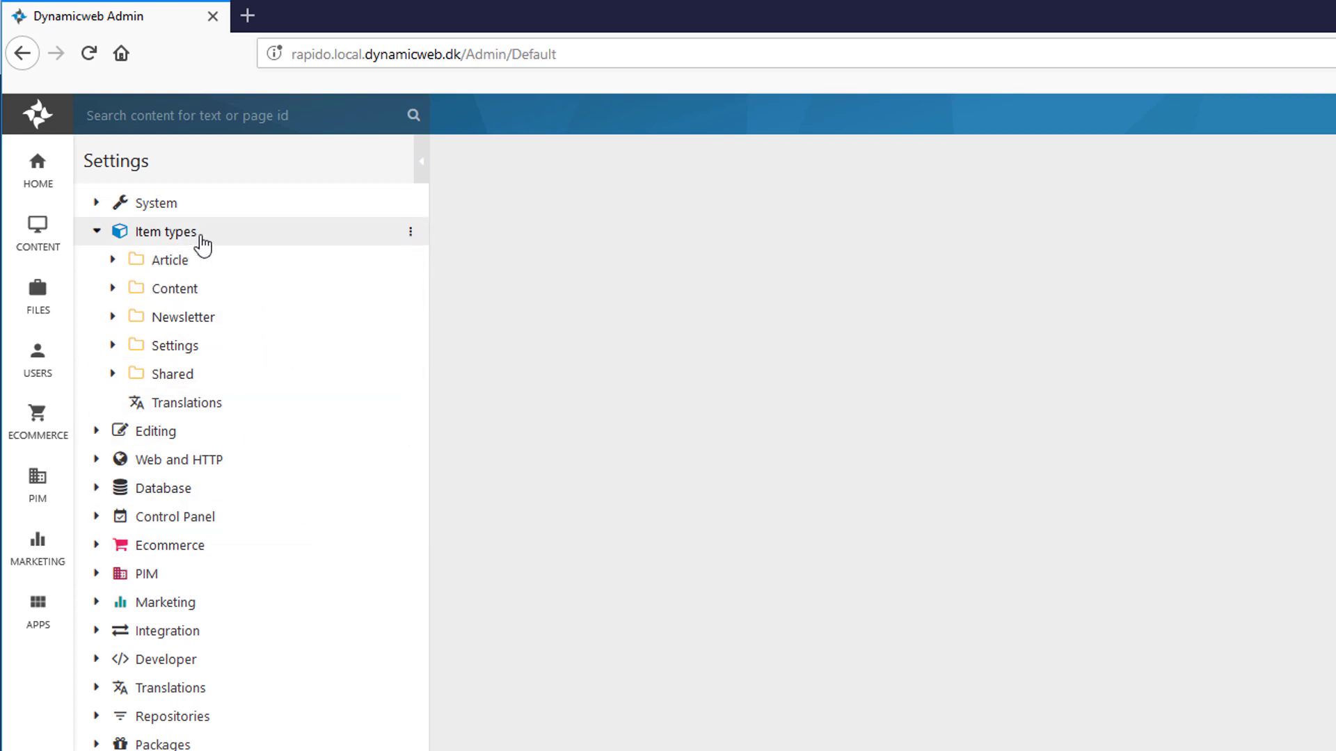
right_click(196, 238)
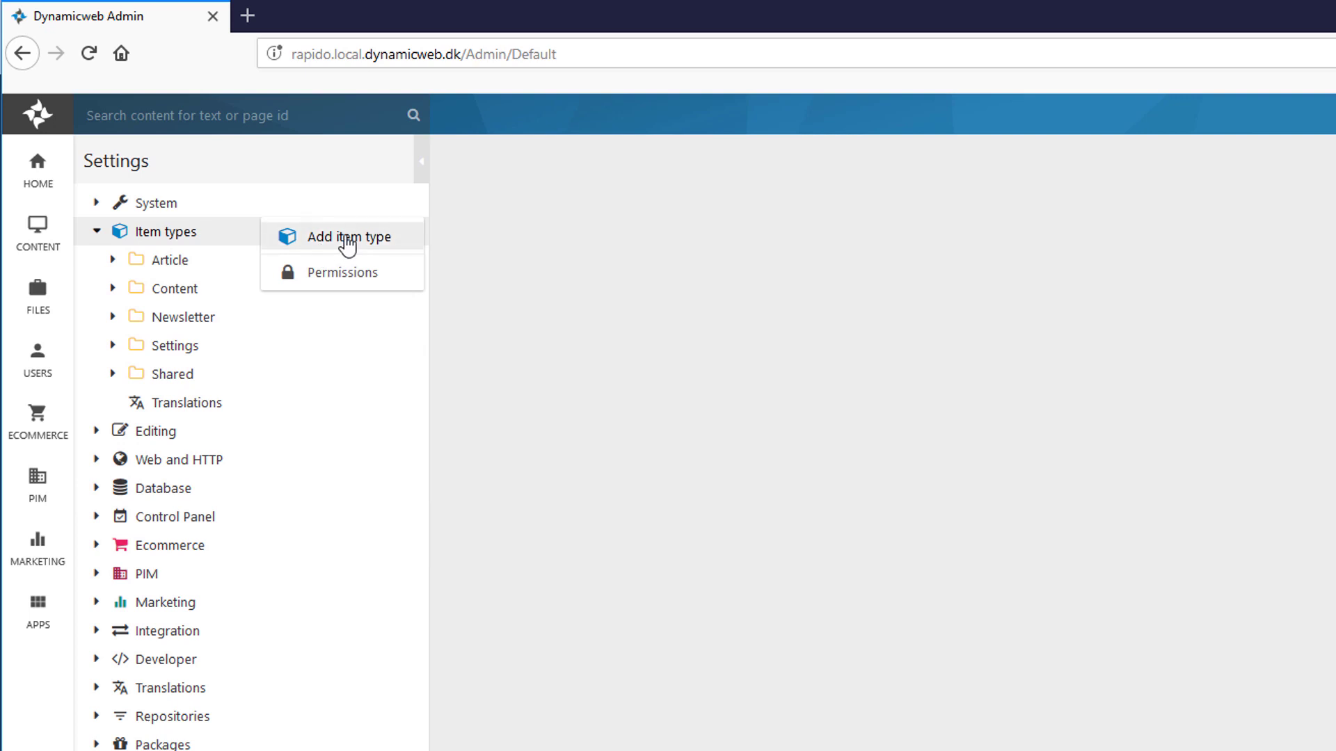
left_click(348, 240)
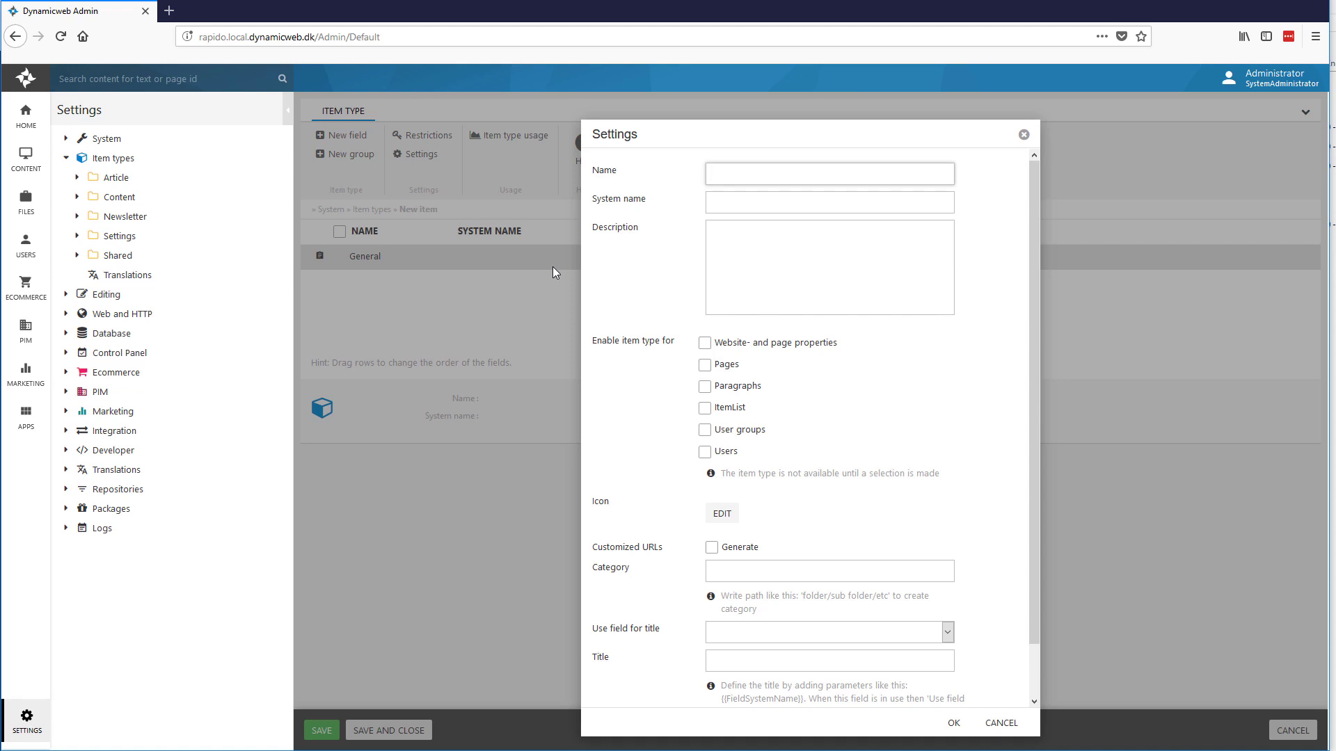
Step: Name the item type Person, enable it for Pages, and give it the Accessibility icon
type("Person")
left_click(704, 364)
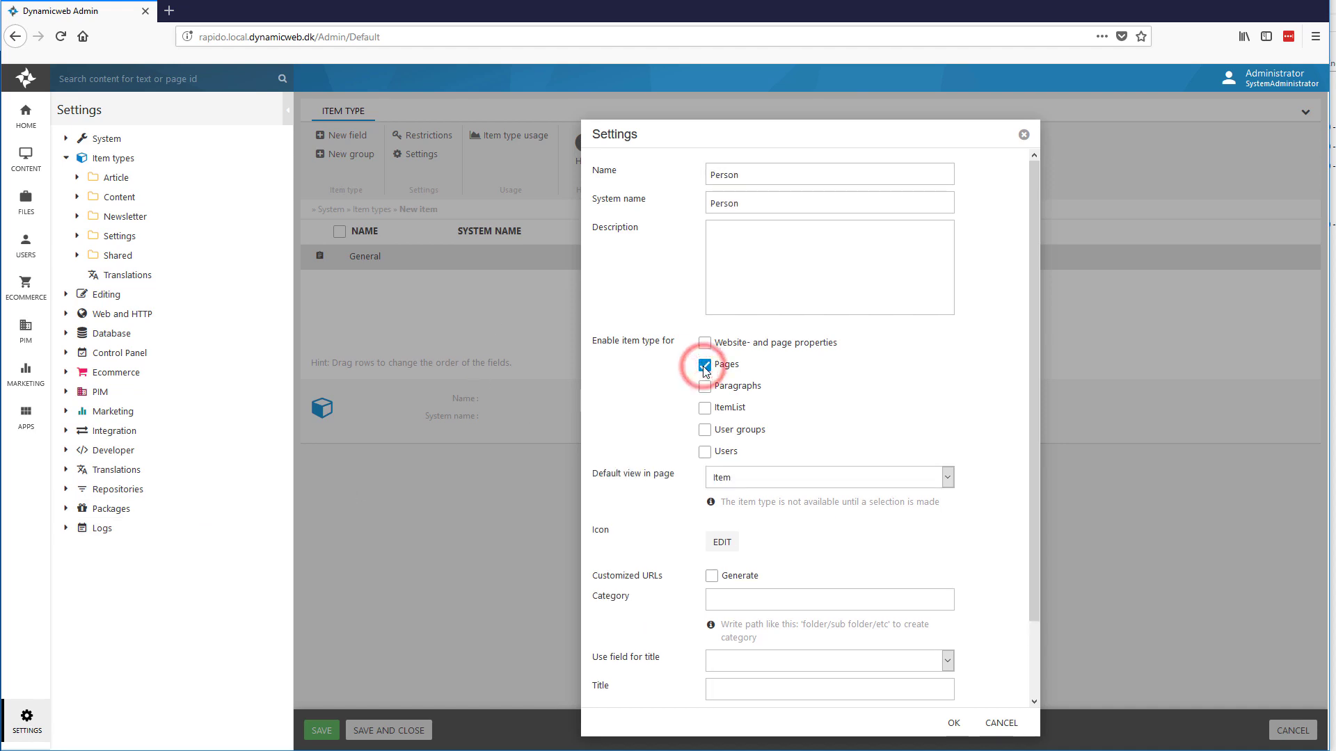
left_click(722, 543)
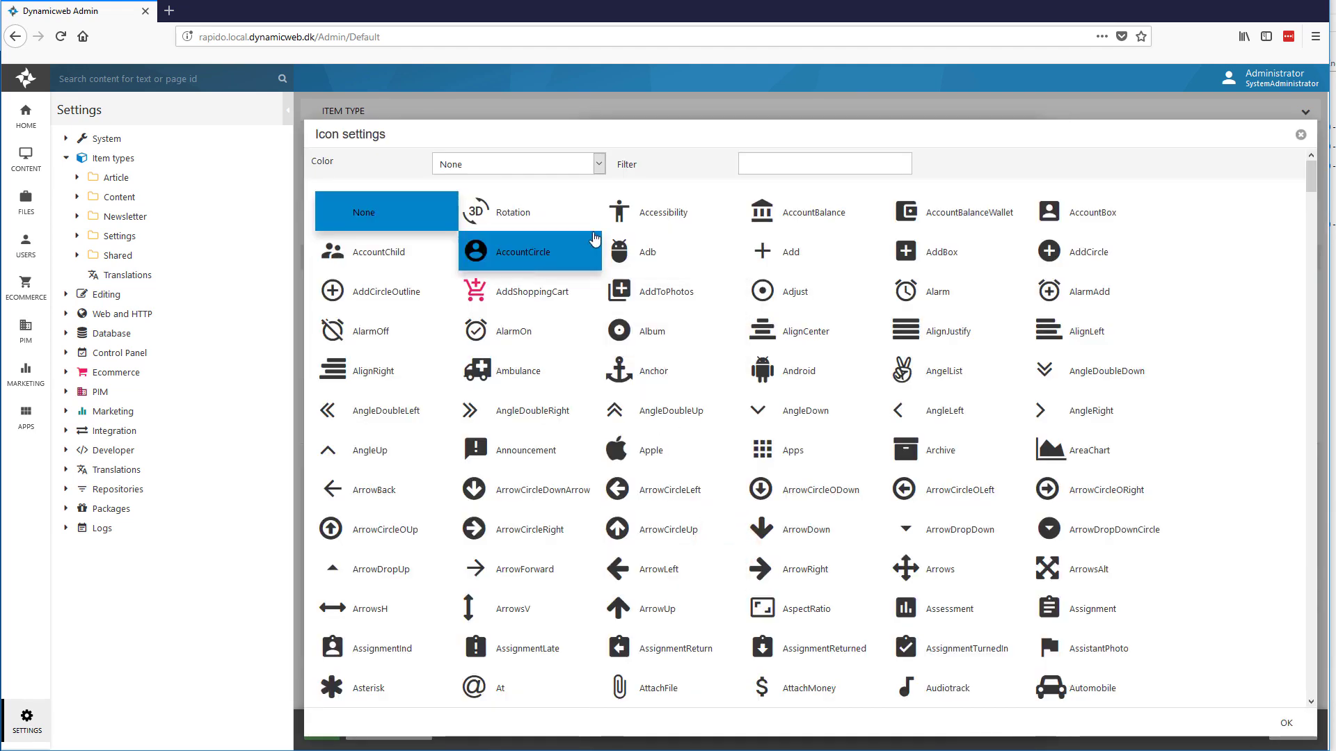
left_click(630, 217)
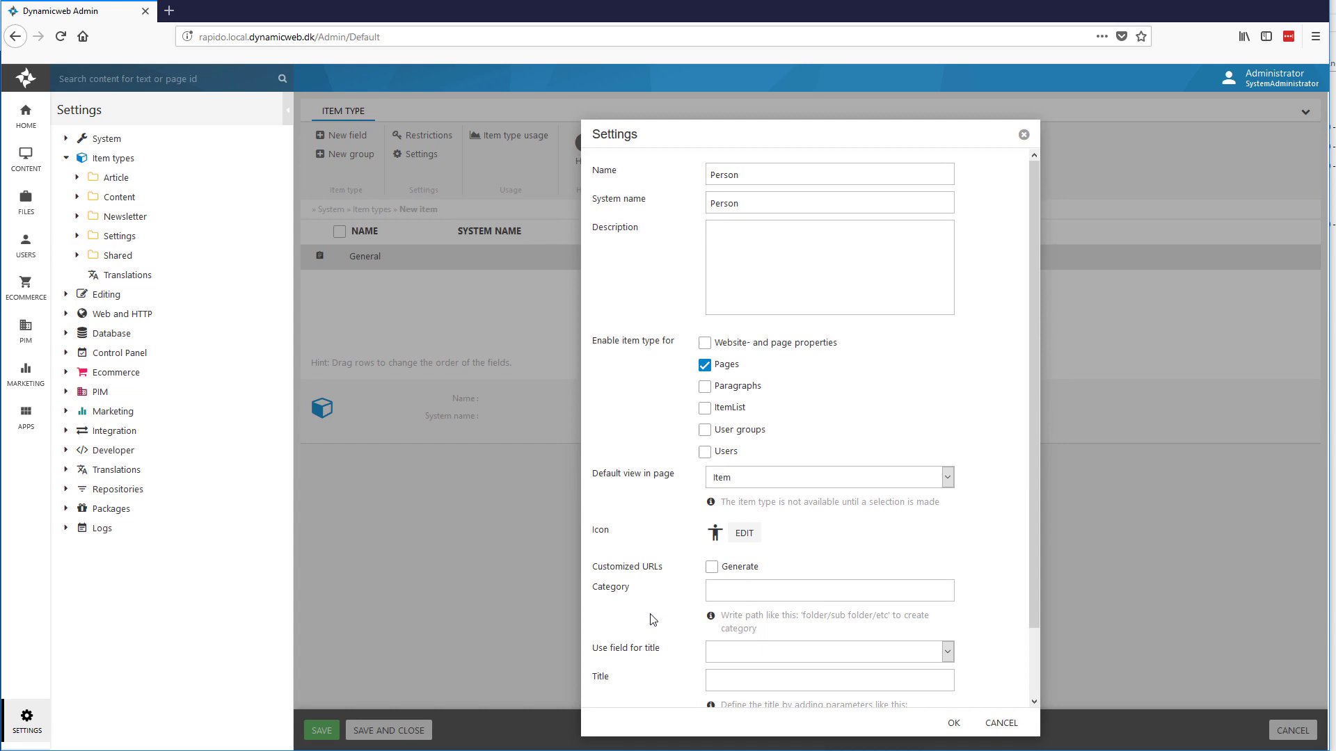
Step: Confirm the item type settings and add a Name field of type Text
left_click(954, 723)
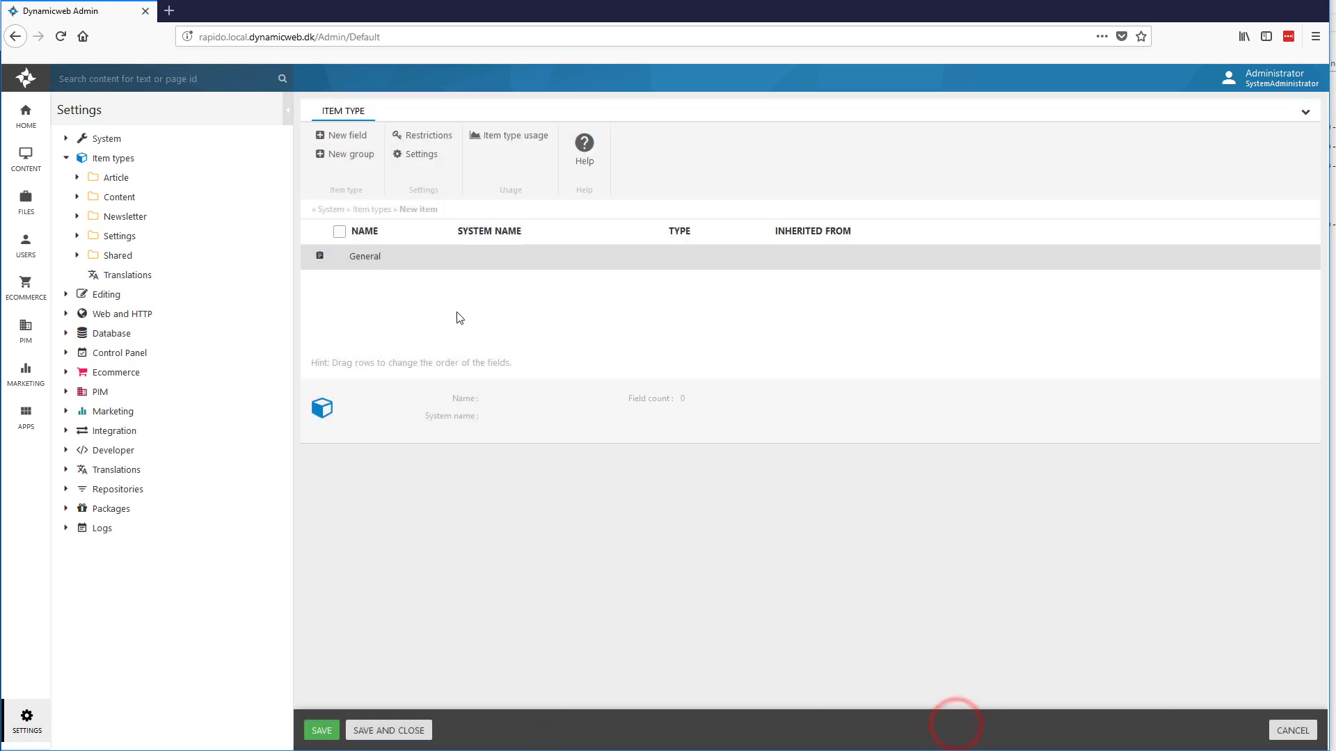
left_click(360, 138)
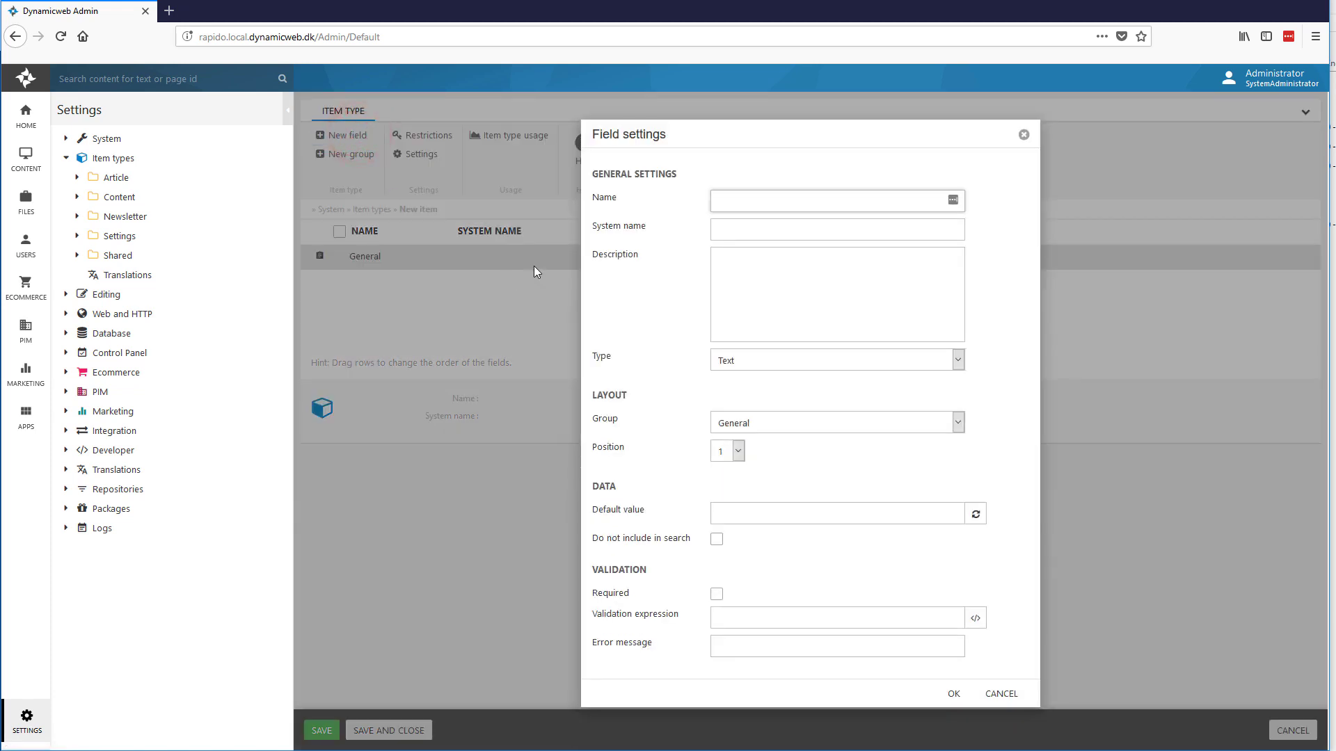
type("Name")
left_click(759, 366)
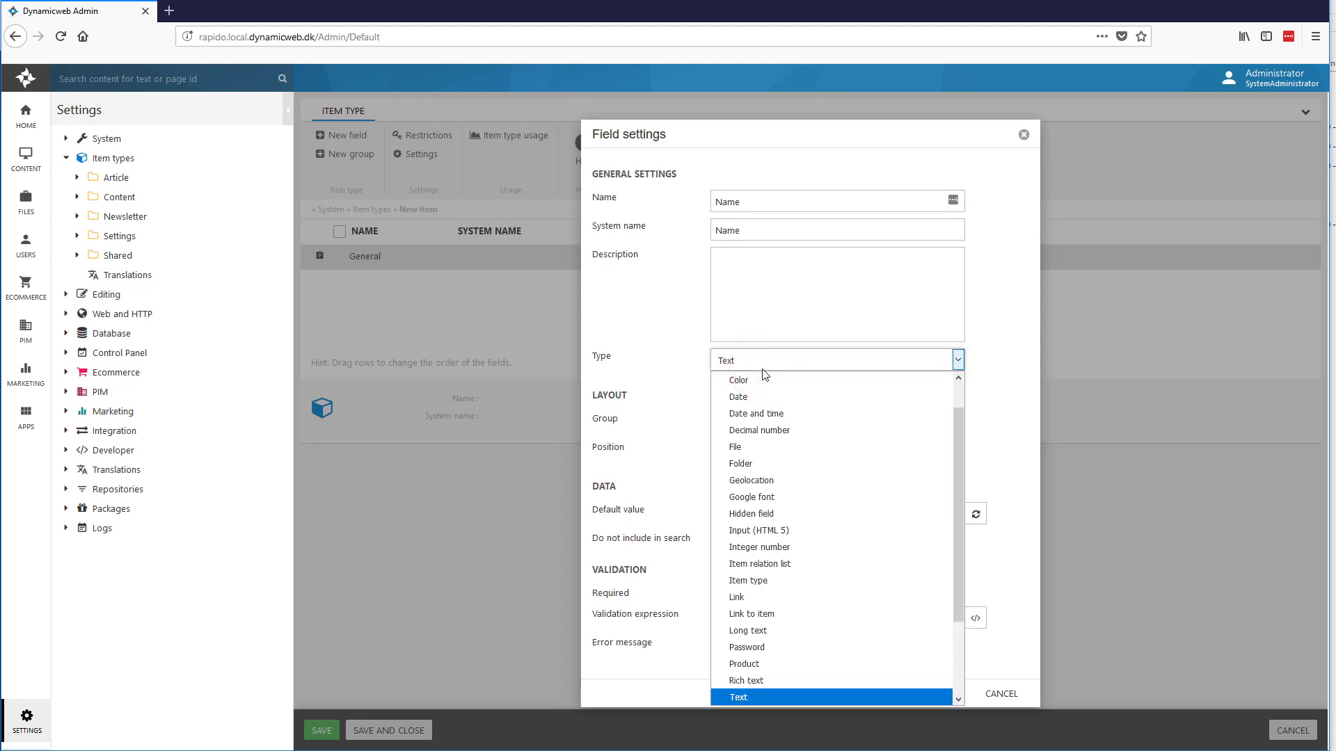
left_click(750, 365)
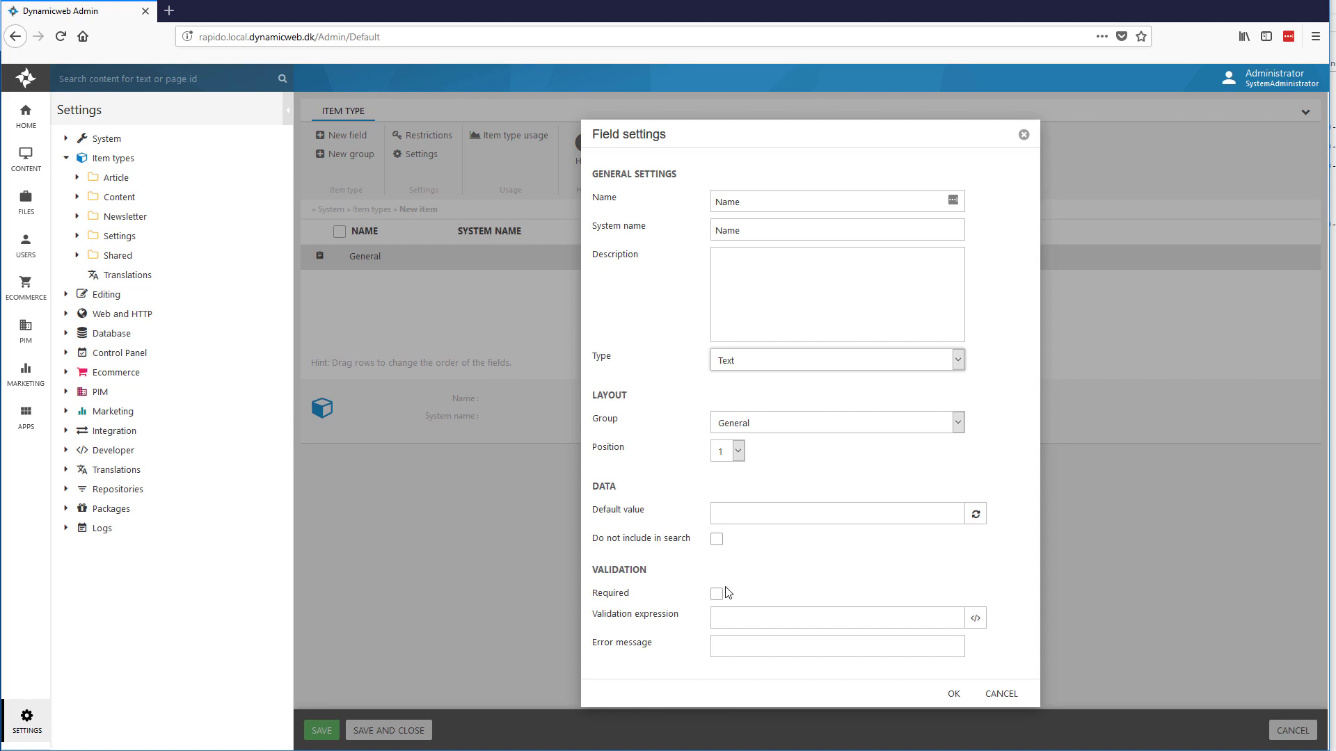
left_click(951, 694)
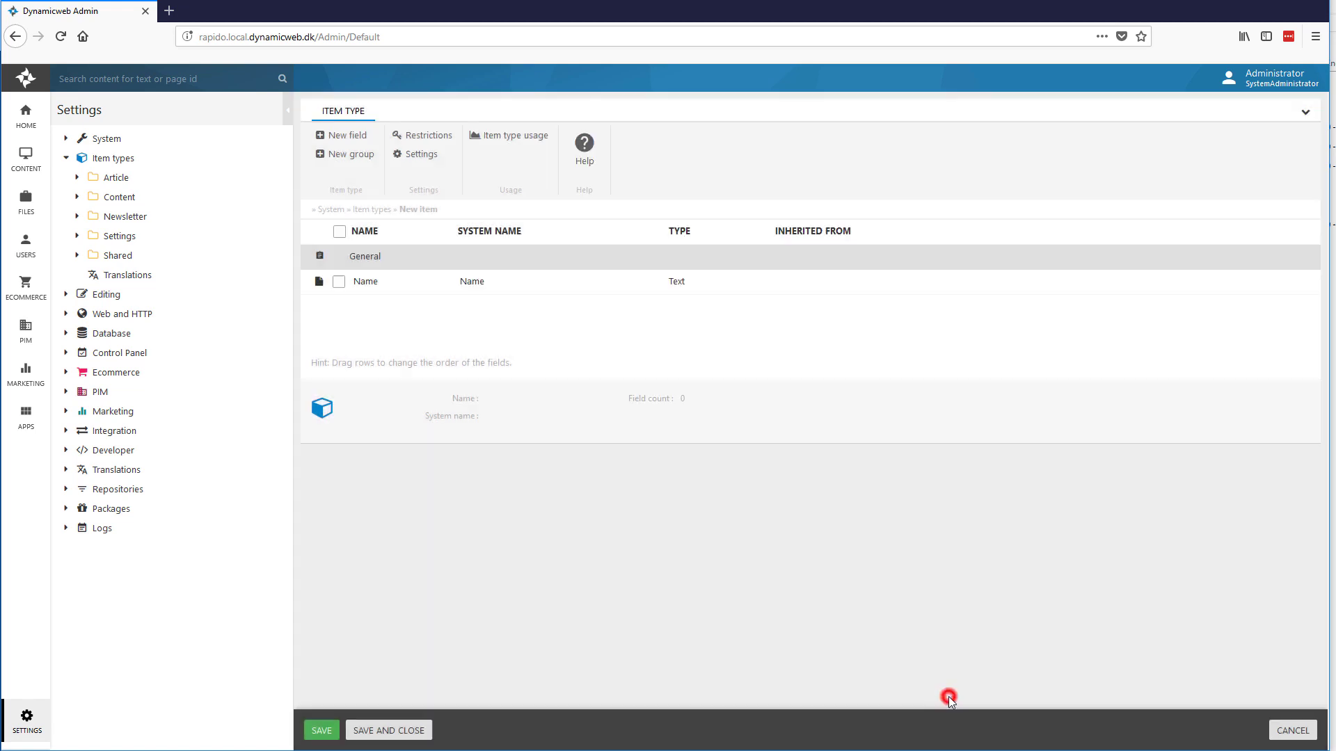
Step: Add a Birthday field of type Date
left_click(342, 135)
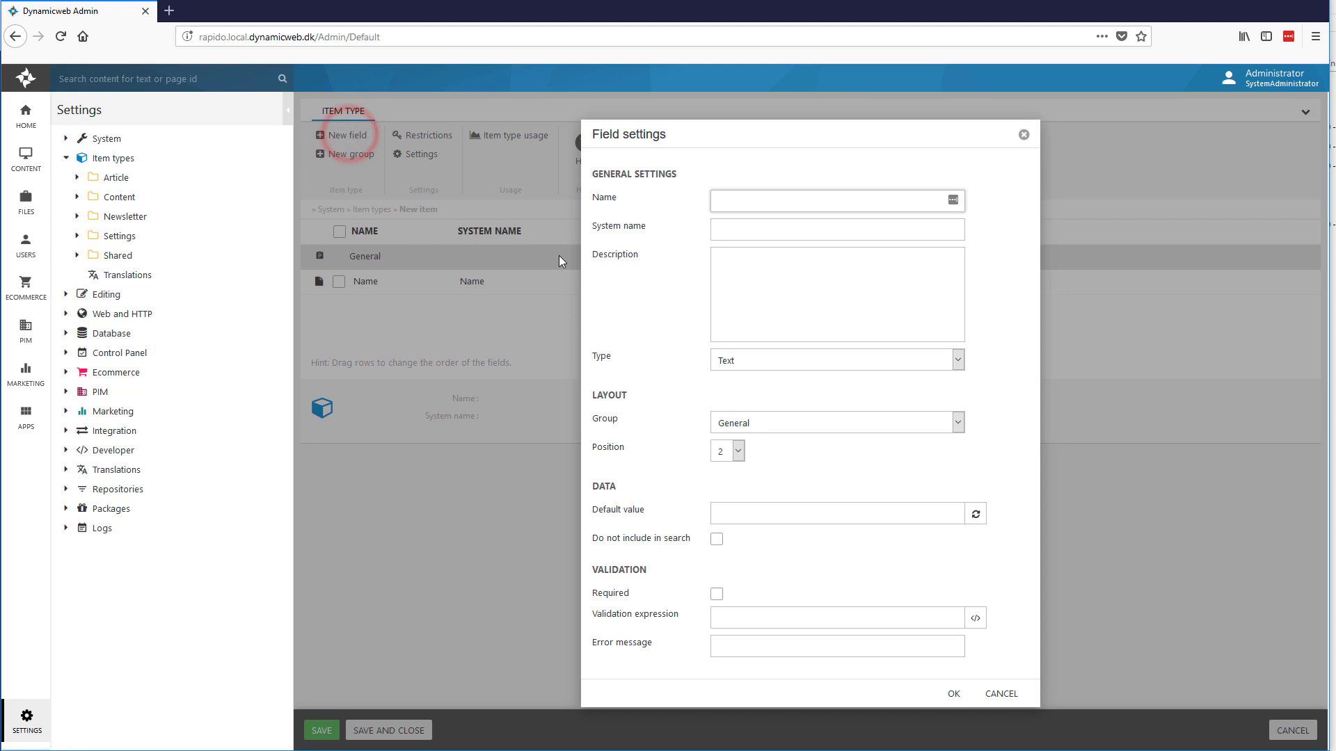
type("Birthday")
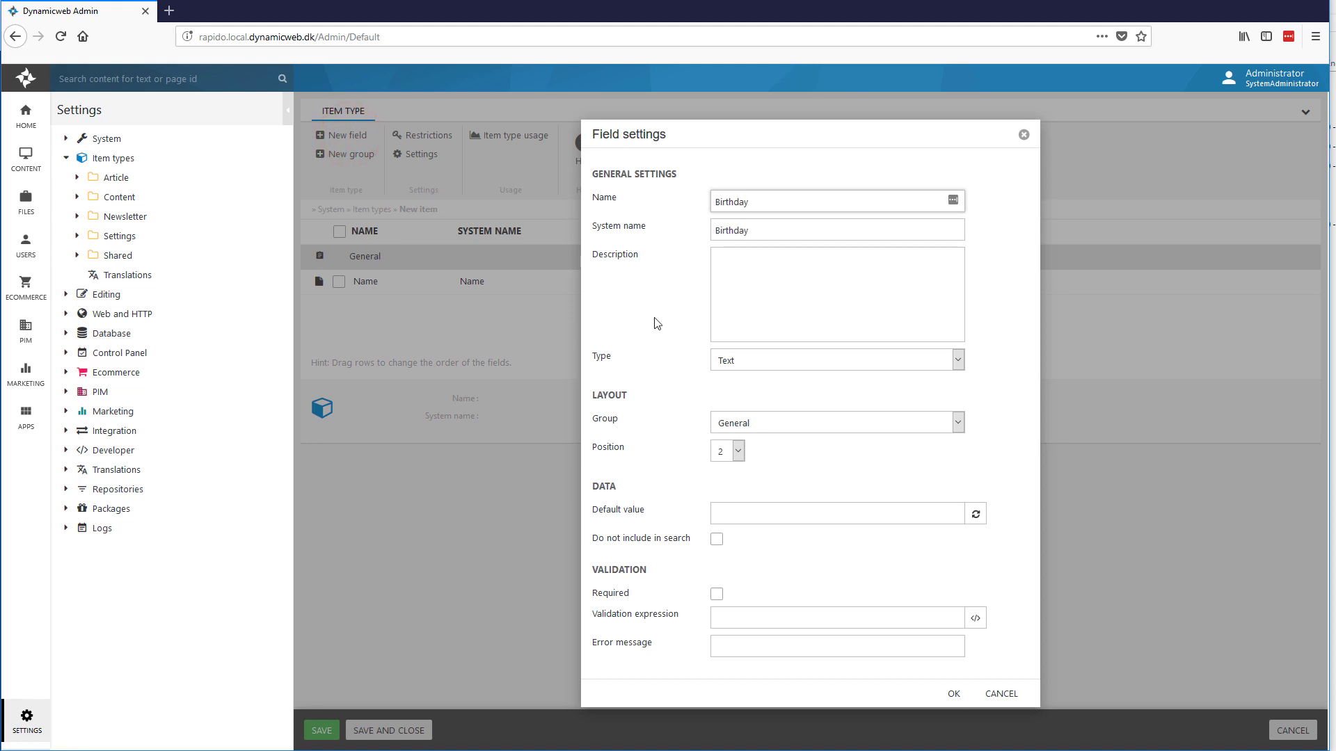
left_click(781, 360)
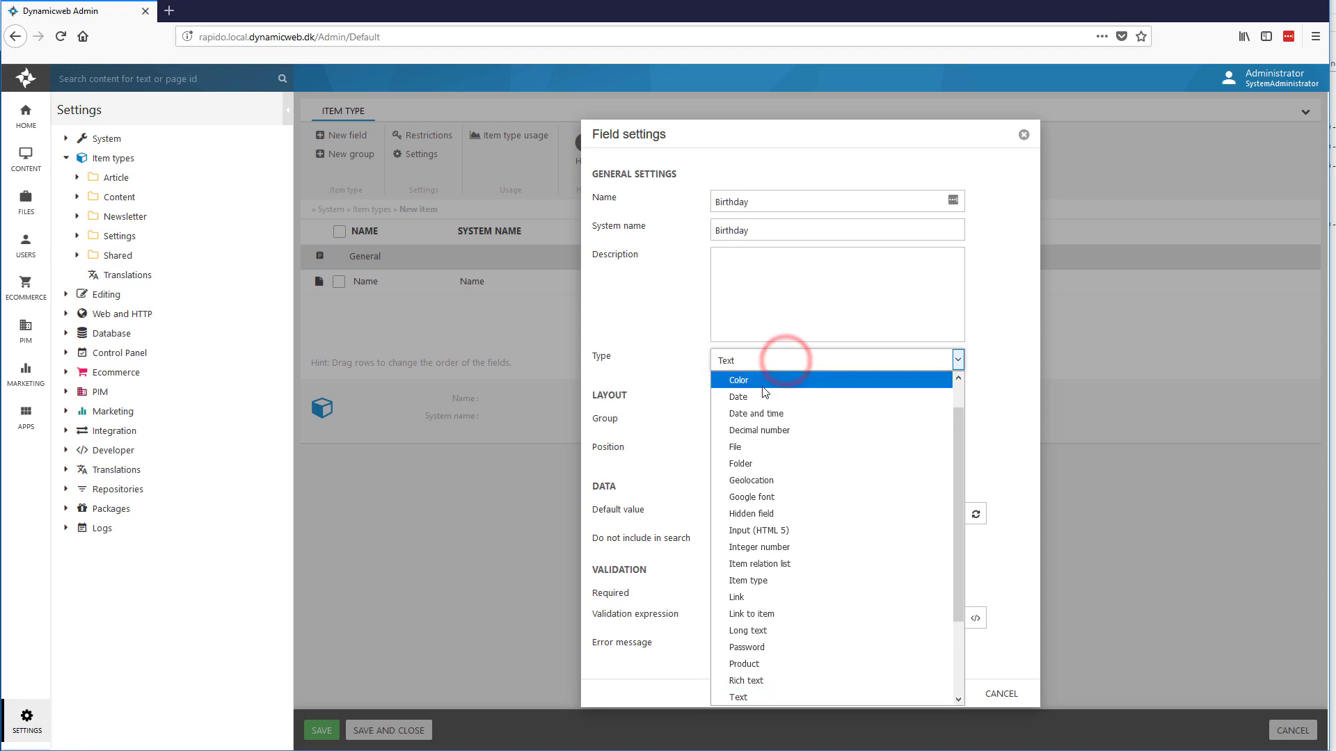
left_click(744, 400)
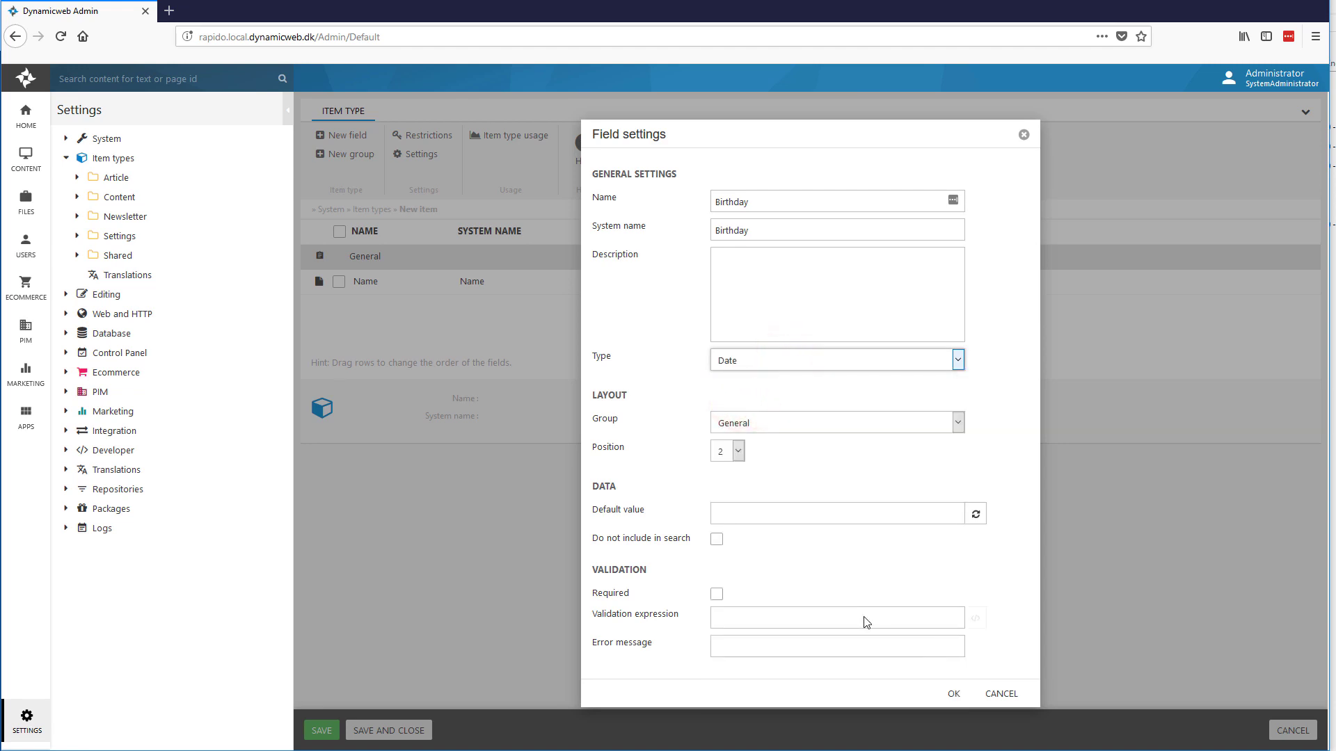
left_click(954, 694)
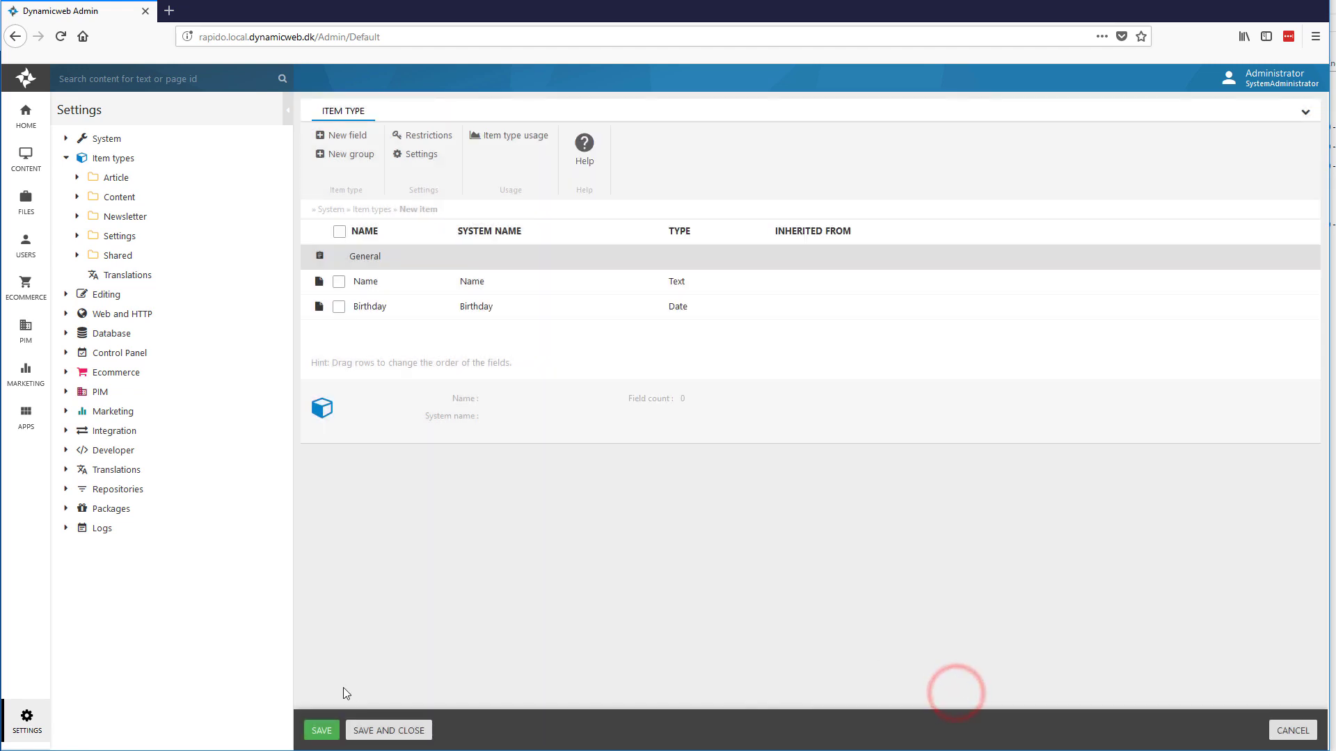
Step: Save Person and set its 'Use field for title' setting to Name
left_click(324, 728)
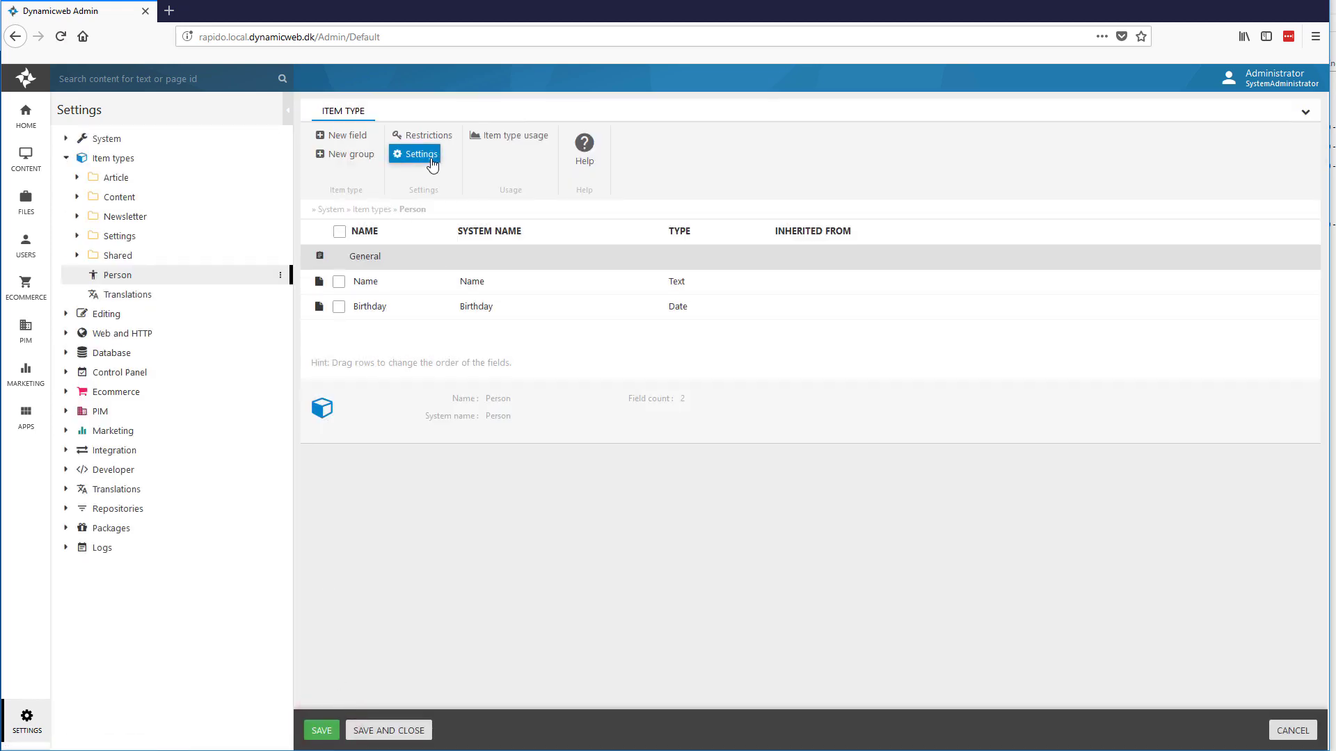
left_click(416, 158)
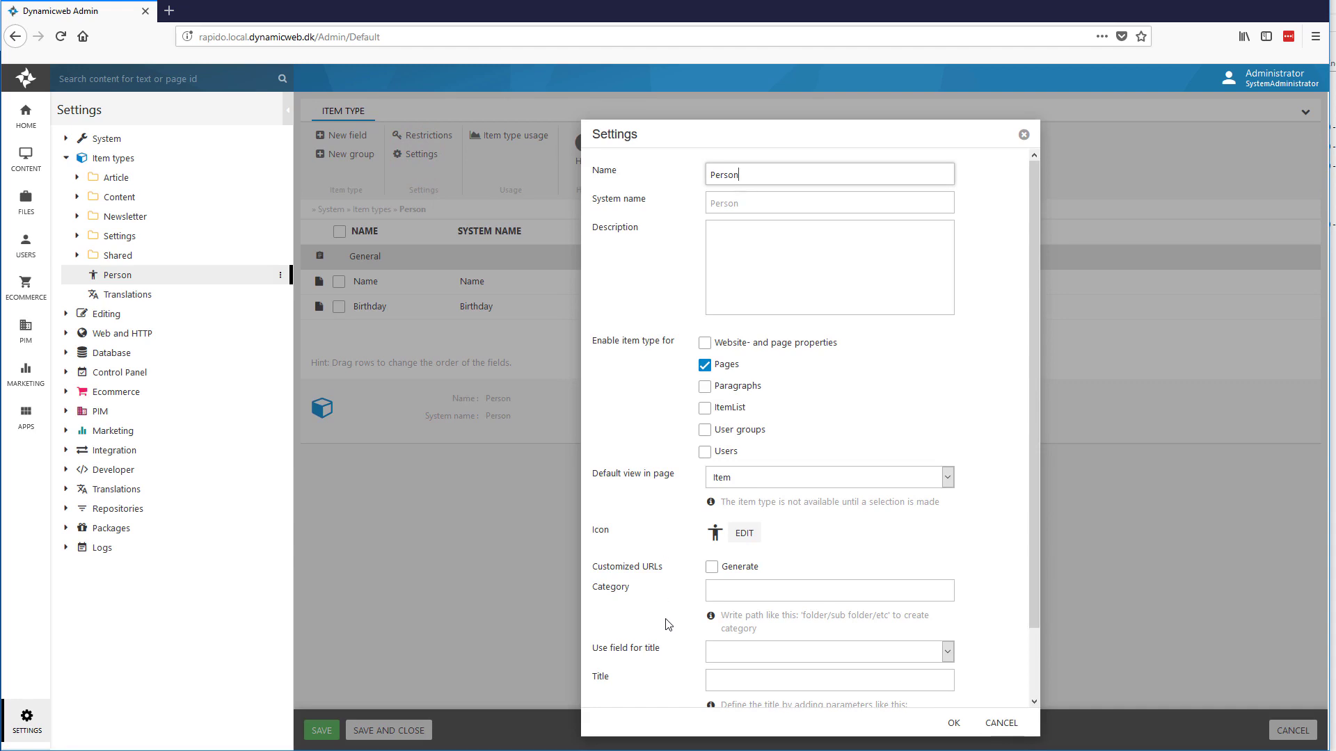
scroll(654, 665, "down", 2)
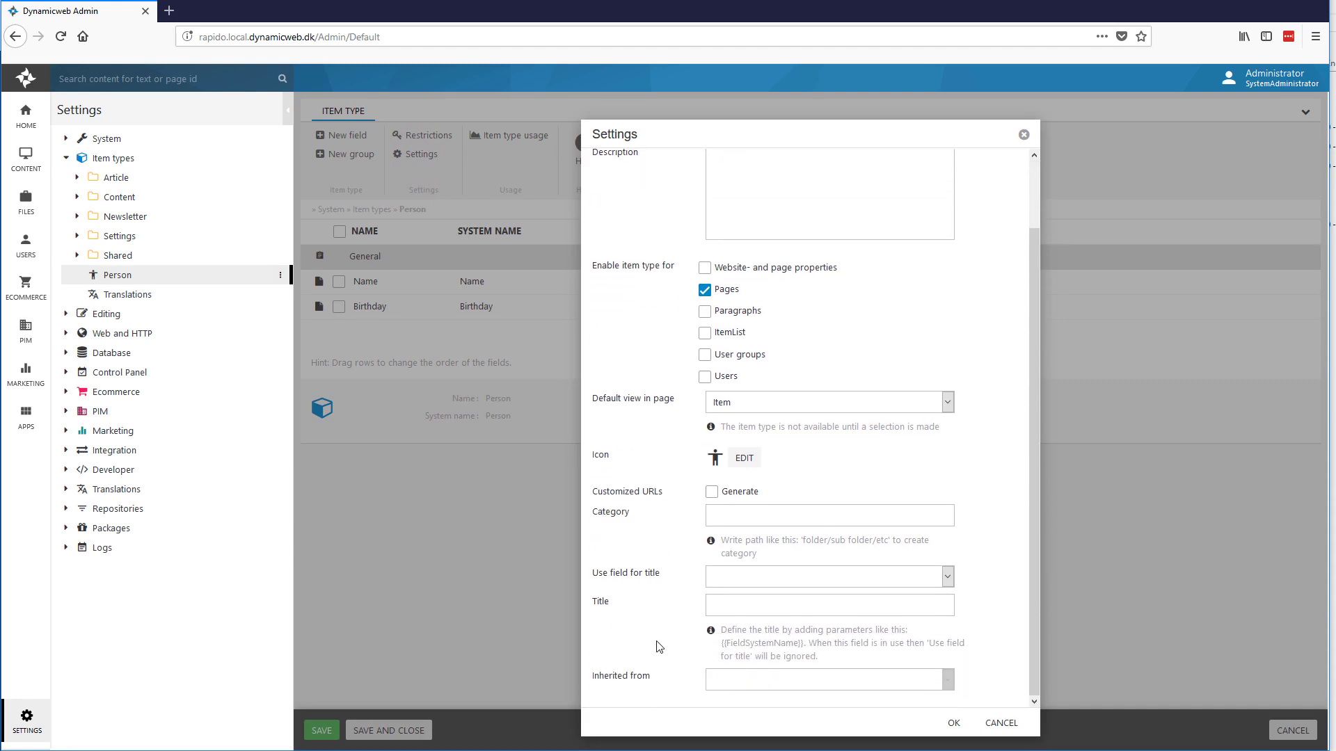
left_click(736, 578)
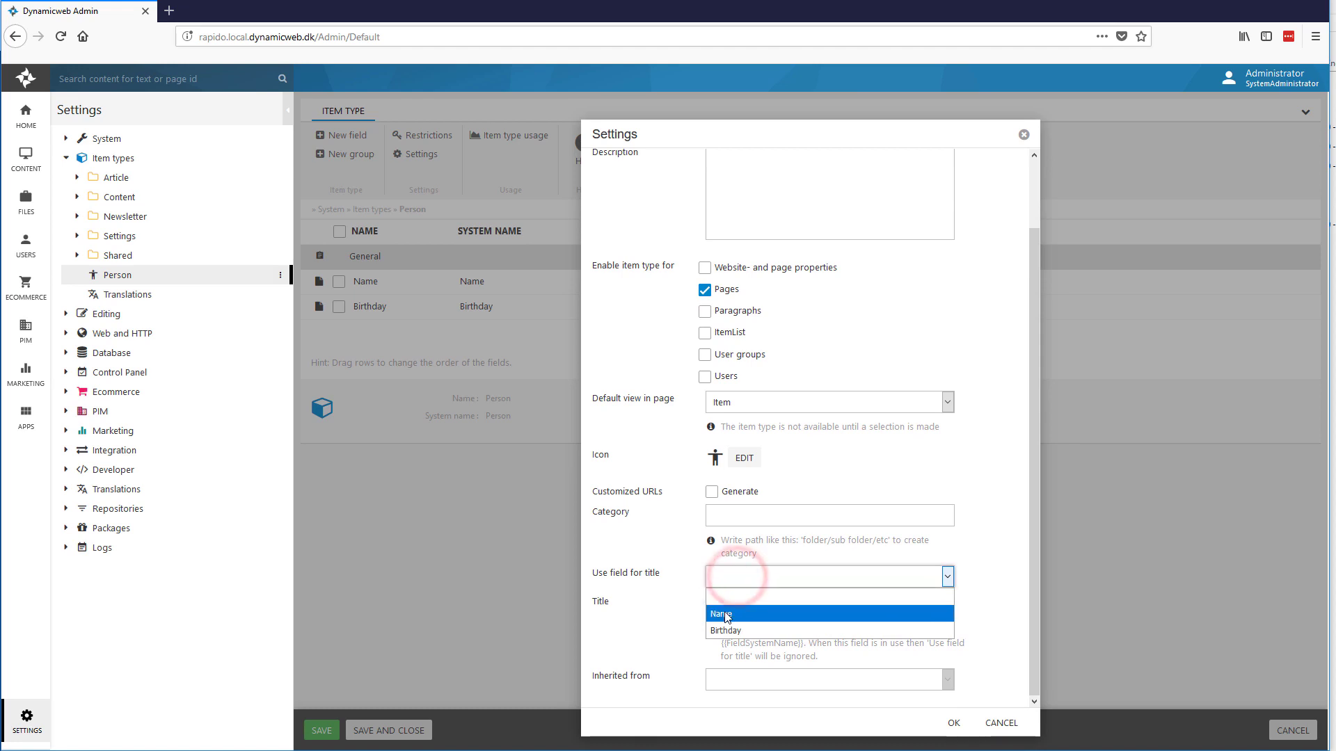
left_click(724, 606)
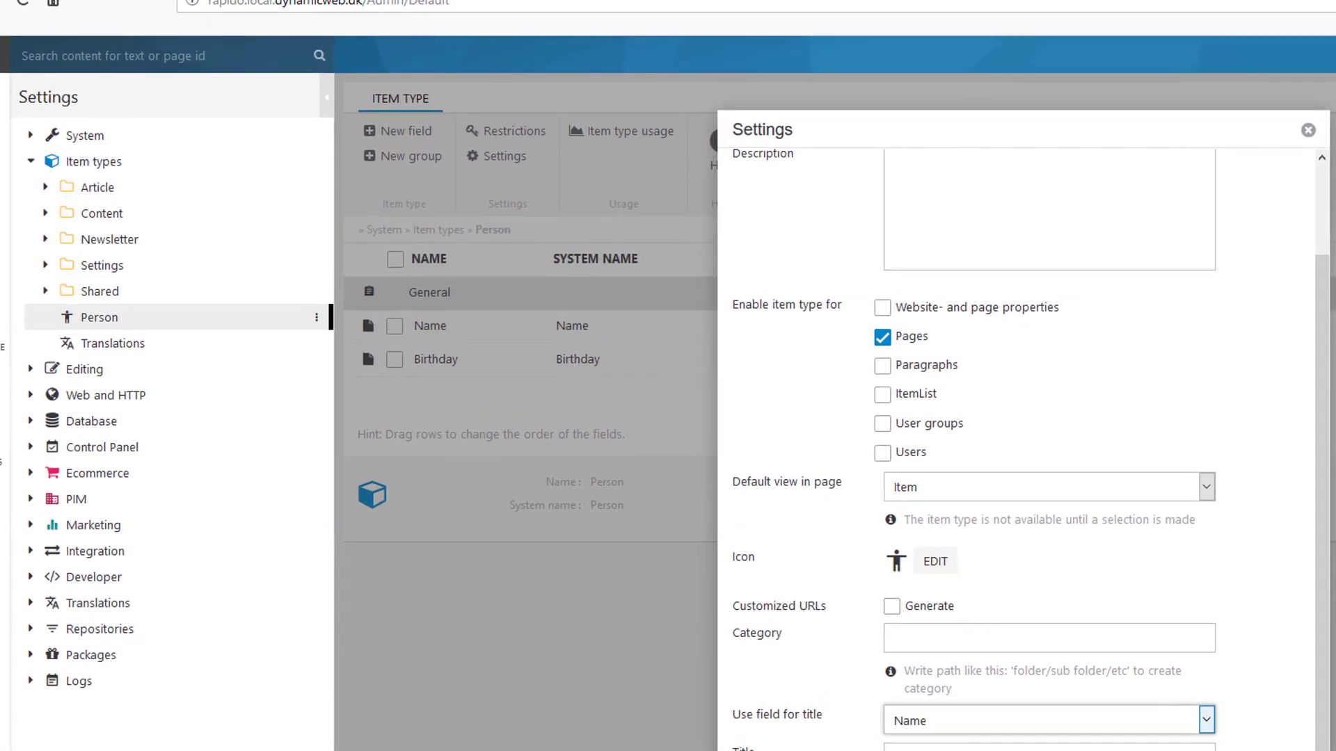
key("Return")
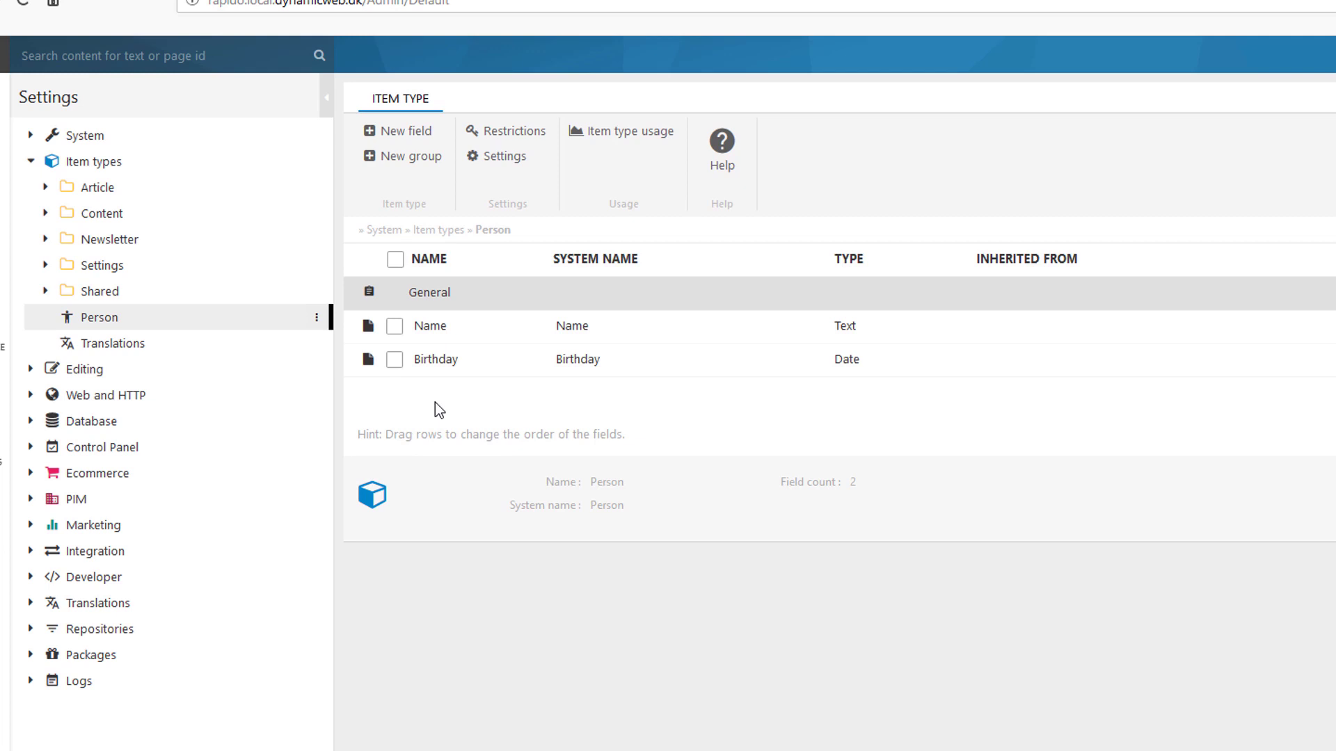
Step: Allow Person pages in the Awesome website, at its root, and under regular pages
left_click(489, 136)
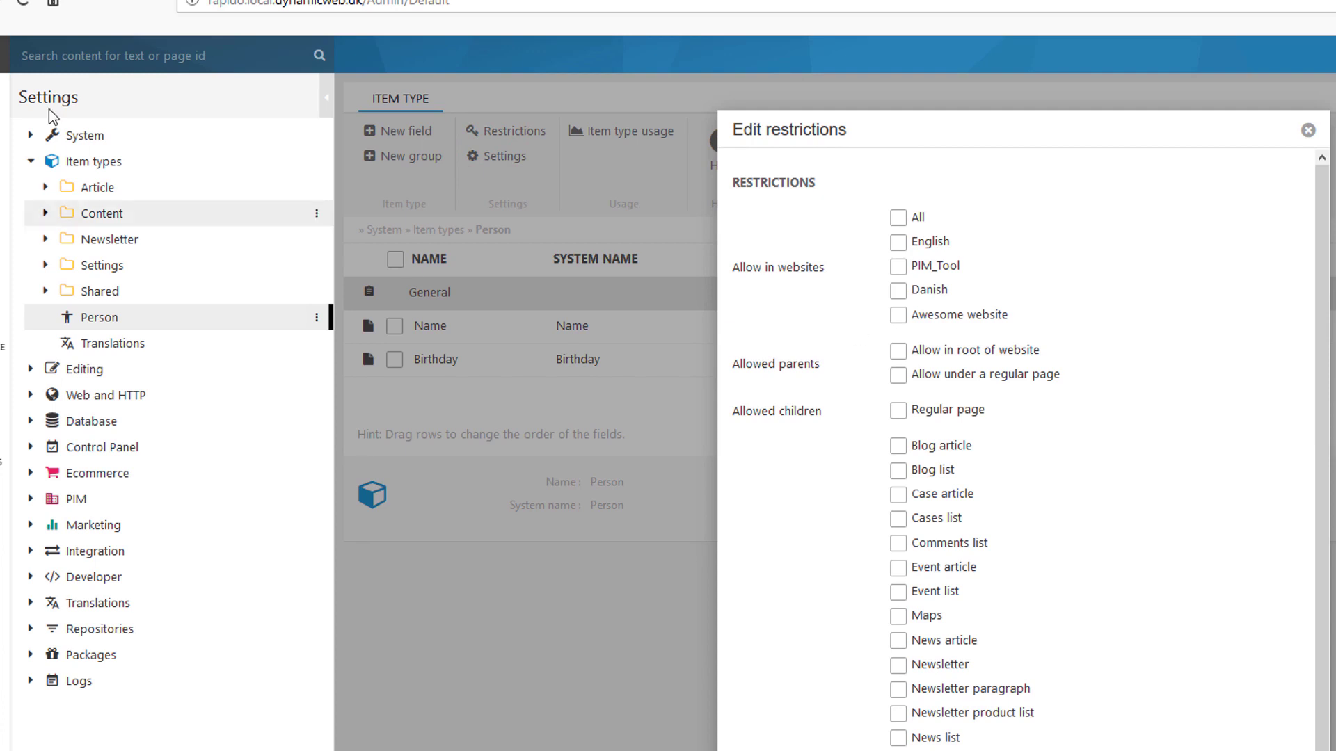
left_click(897, 316)
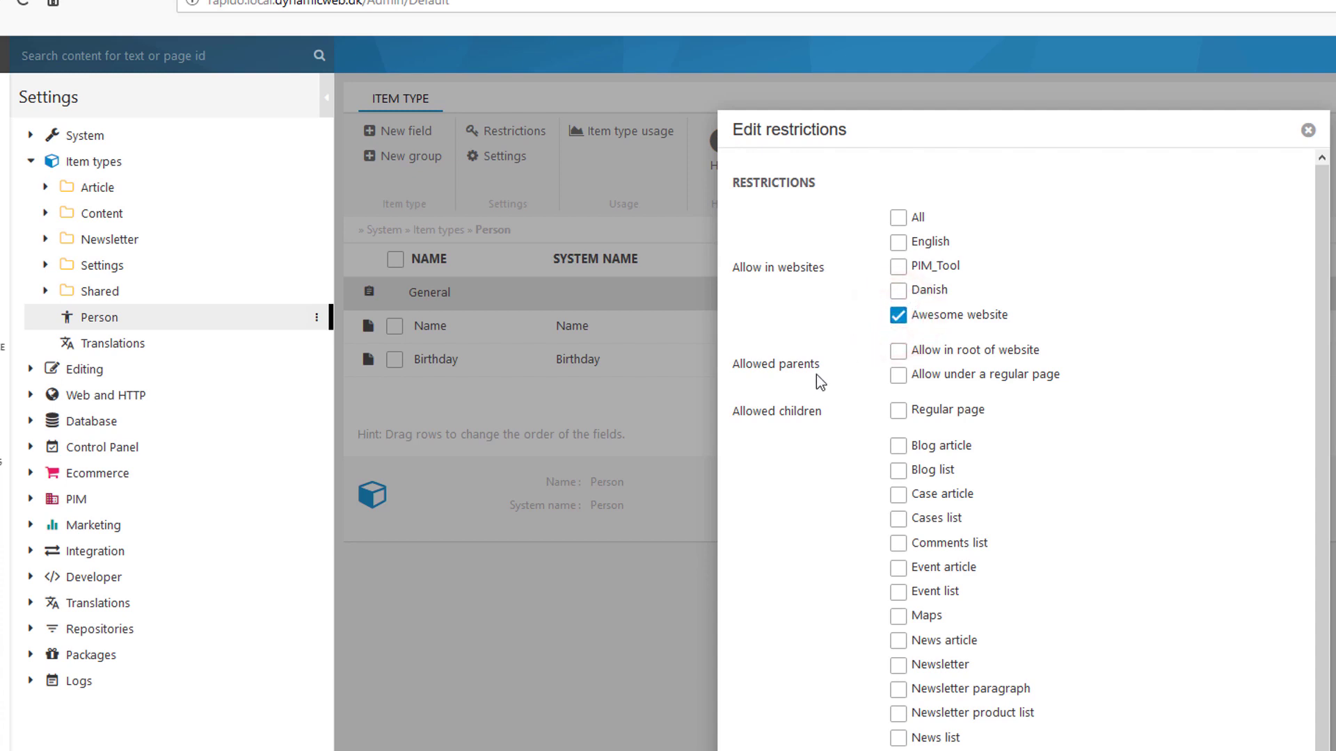
left_click(898, 352)
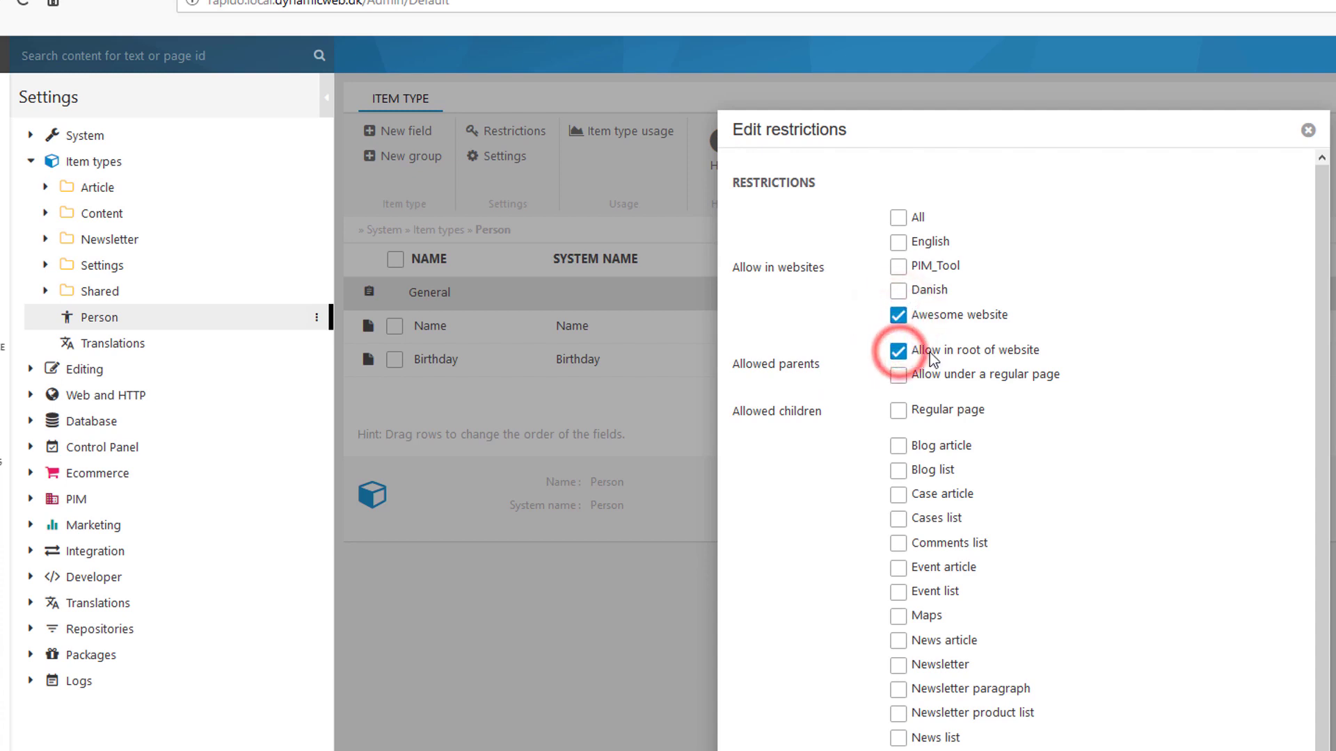
left_click(899, 376)
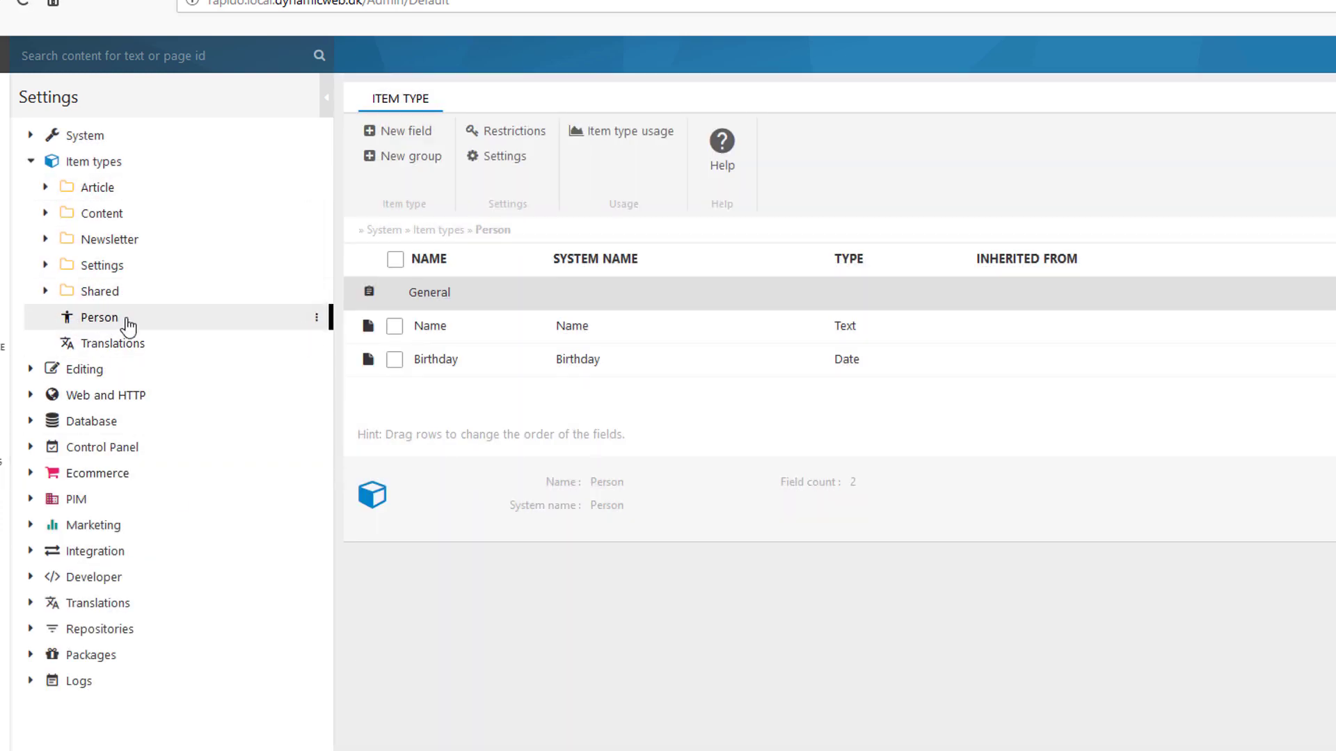
Step: Set the Person item type's category to Persons and save the settings
left_click(487, 157)
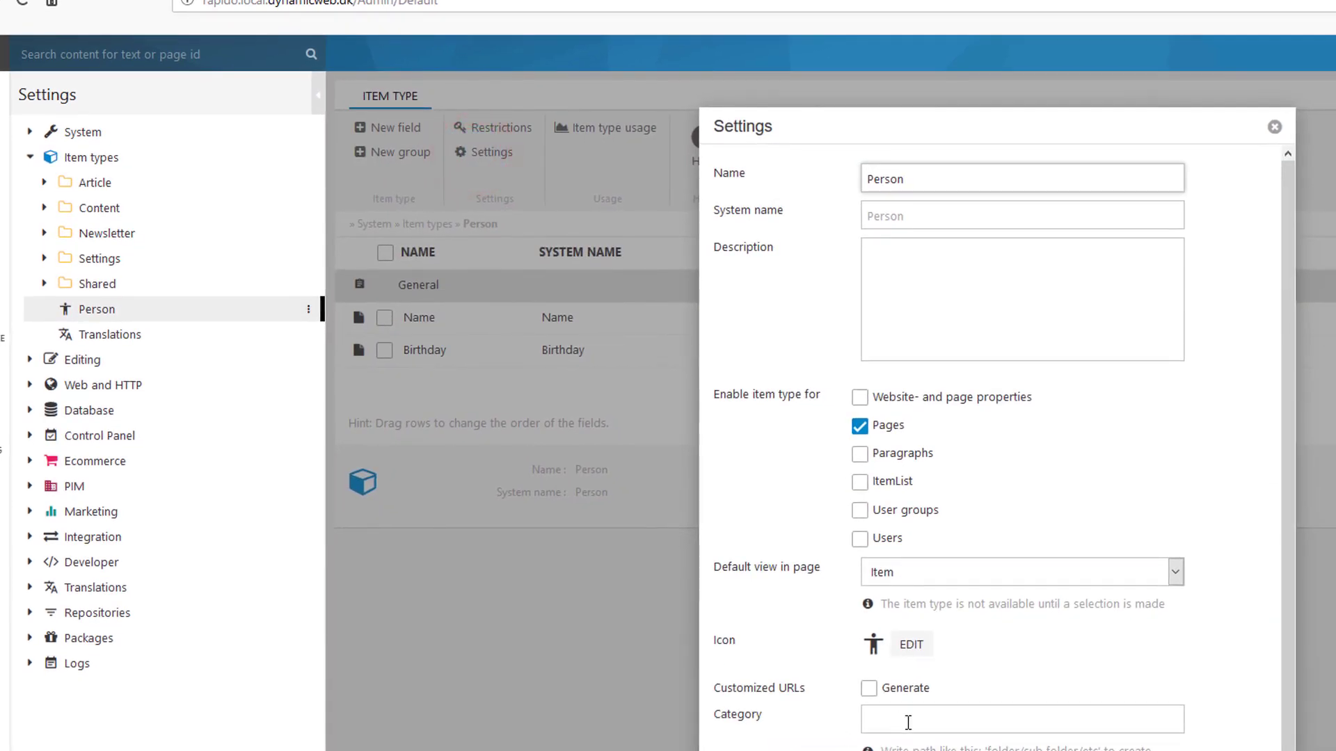
left_click(918, 731)
type("Pe")
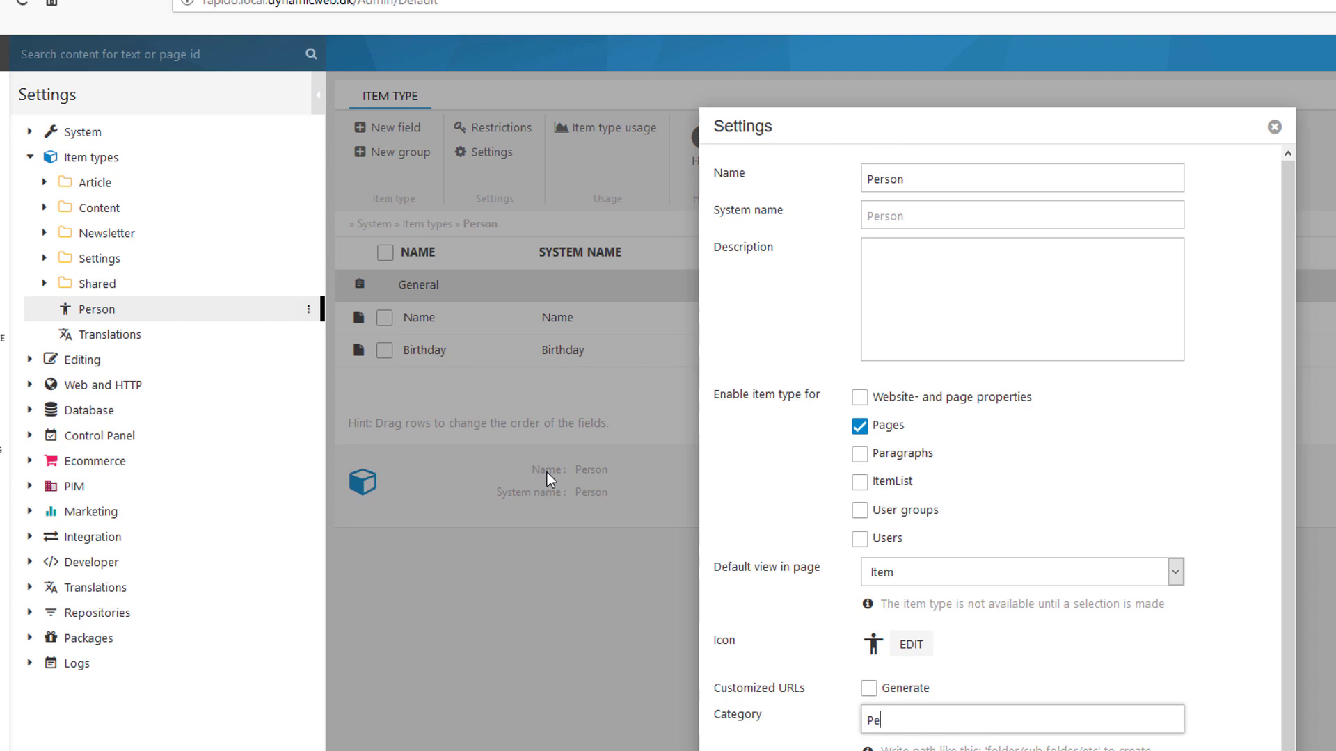
type("rsons")
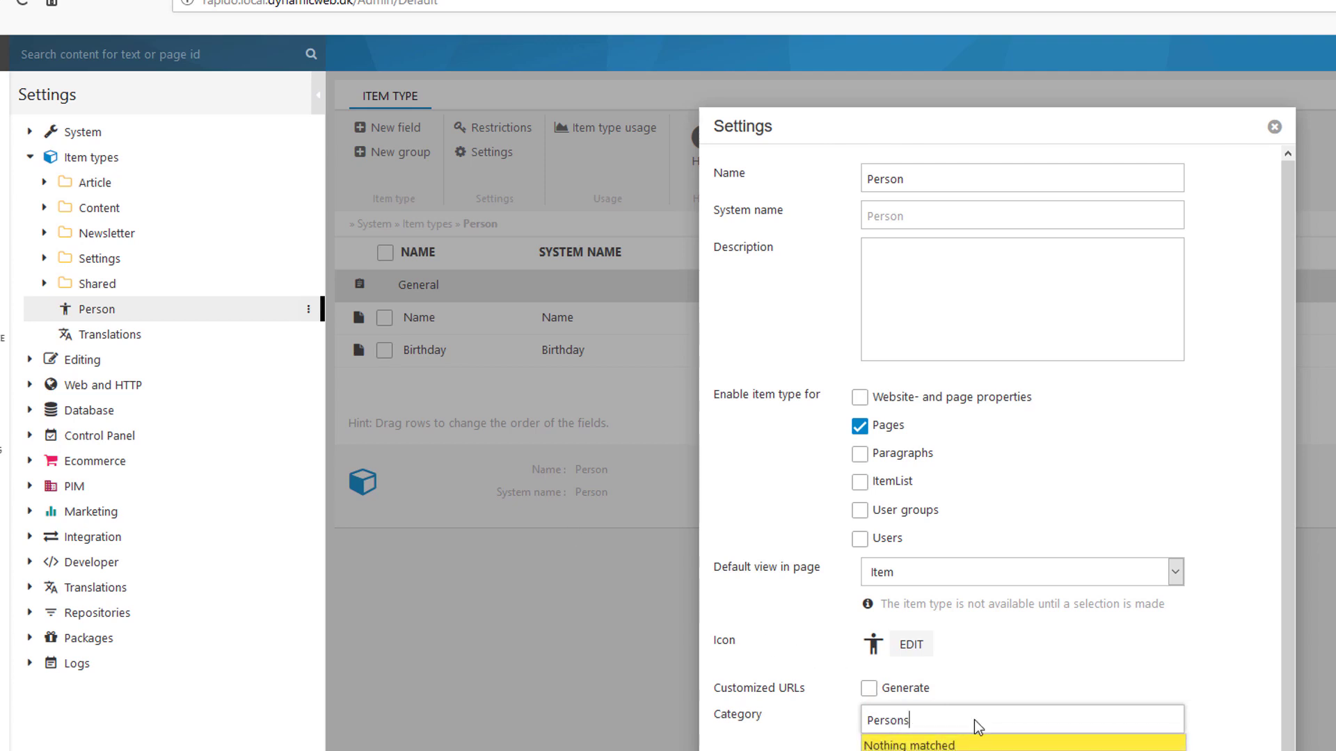
key("Return")
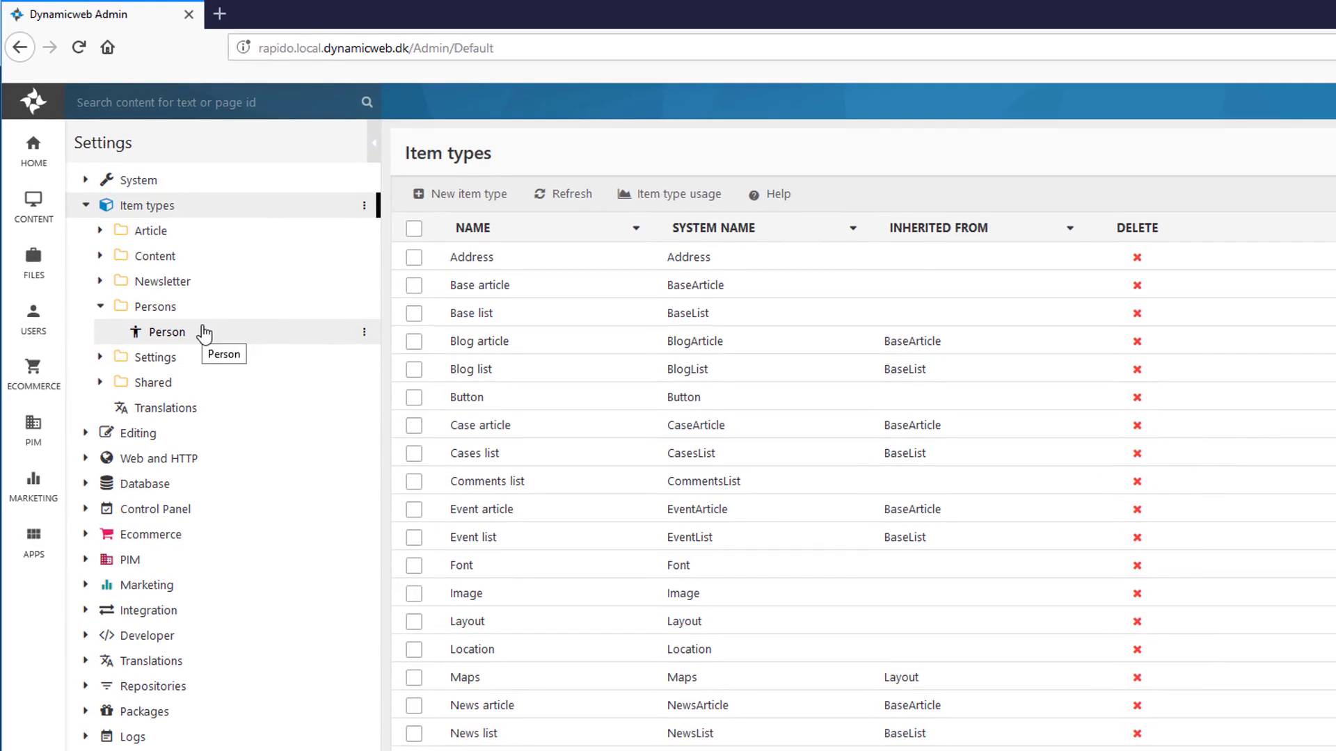
Step: Create a new Person-type page in the Awesome website, named after the person
left_click(38, 212)
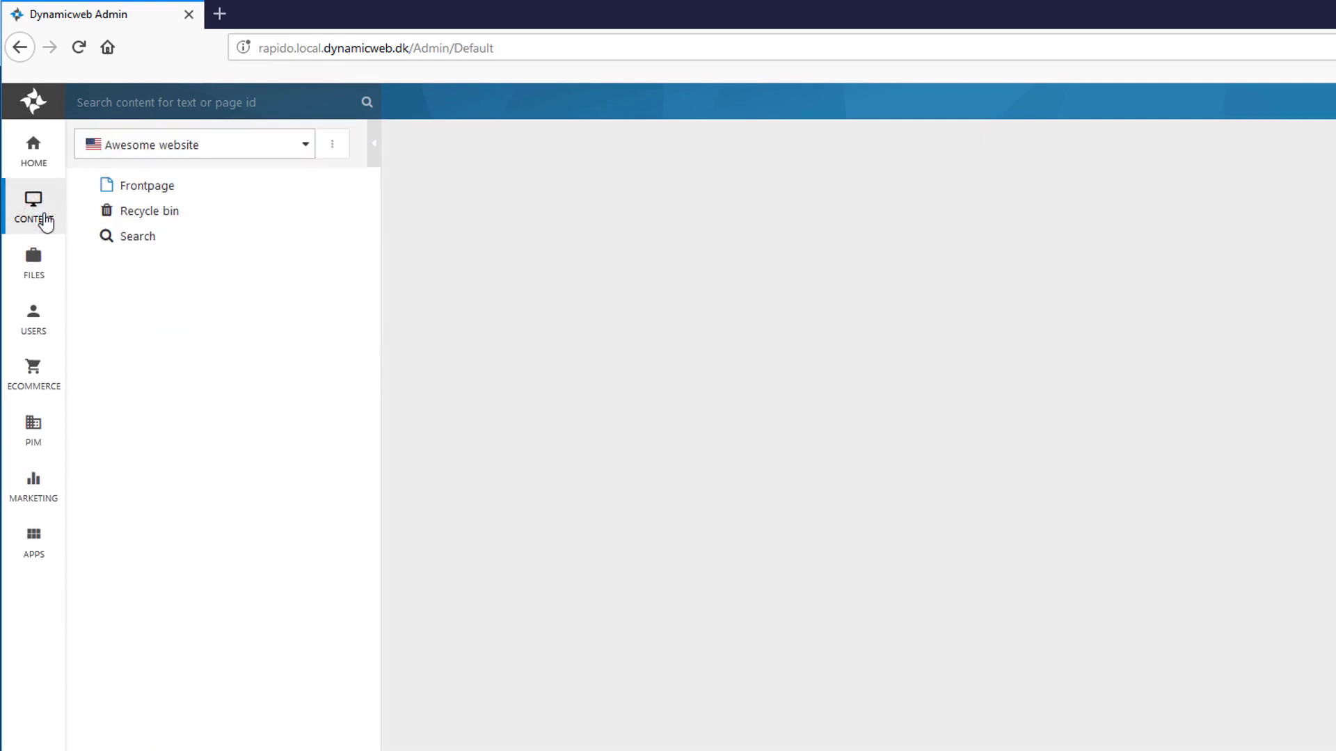
left_click(332, 144)
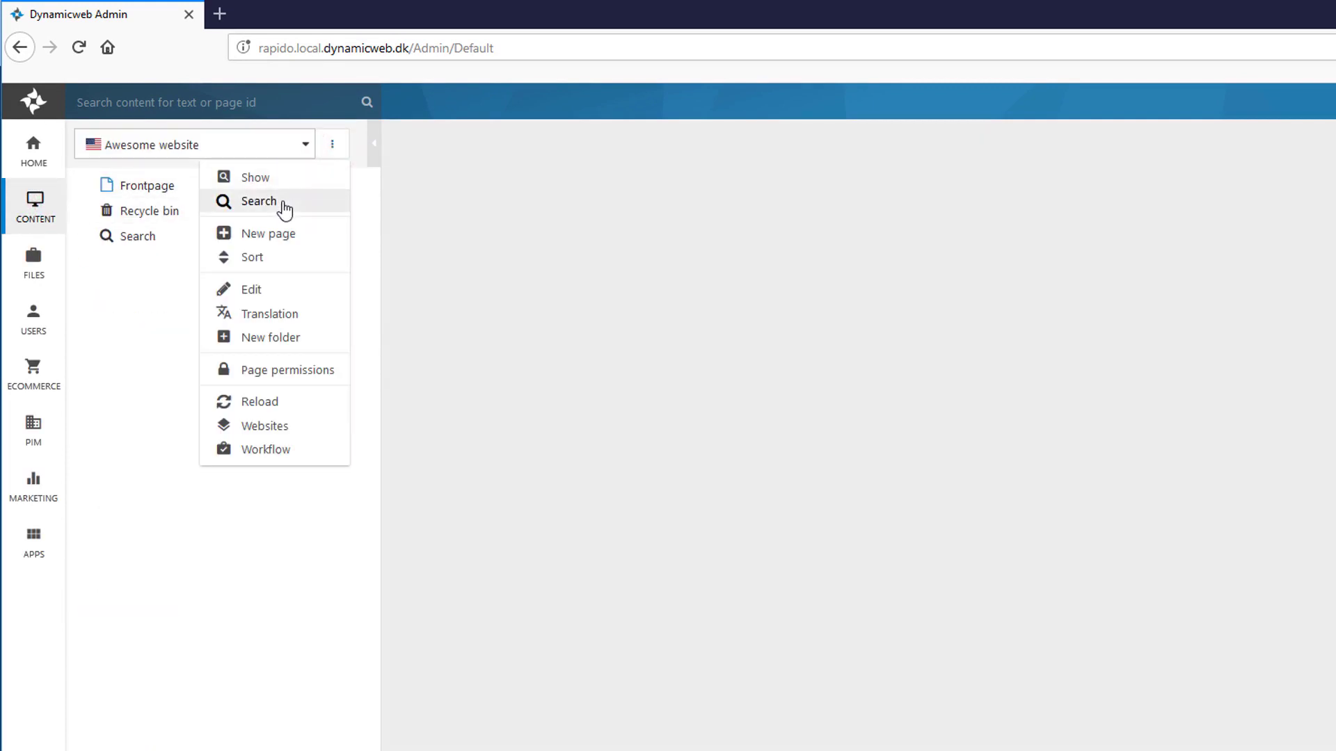
left_click(270, 233)
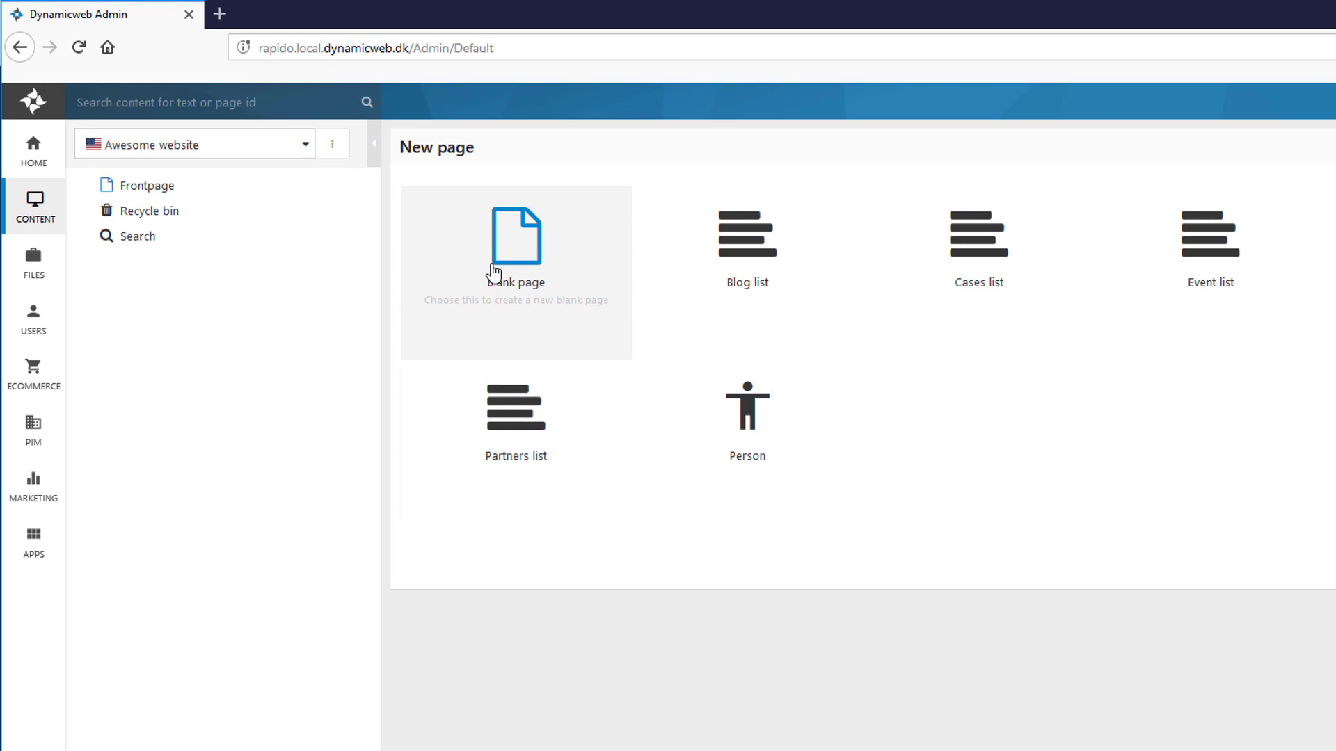
left_click(744, 416)
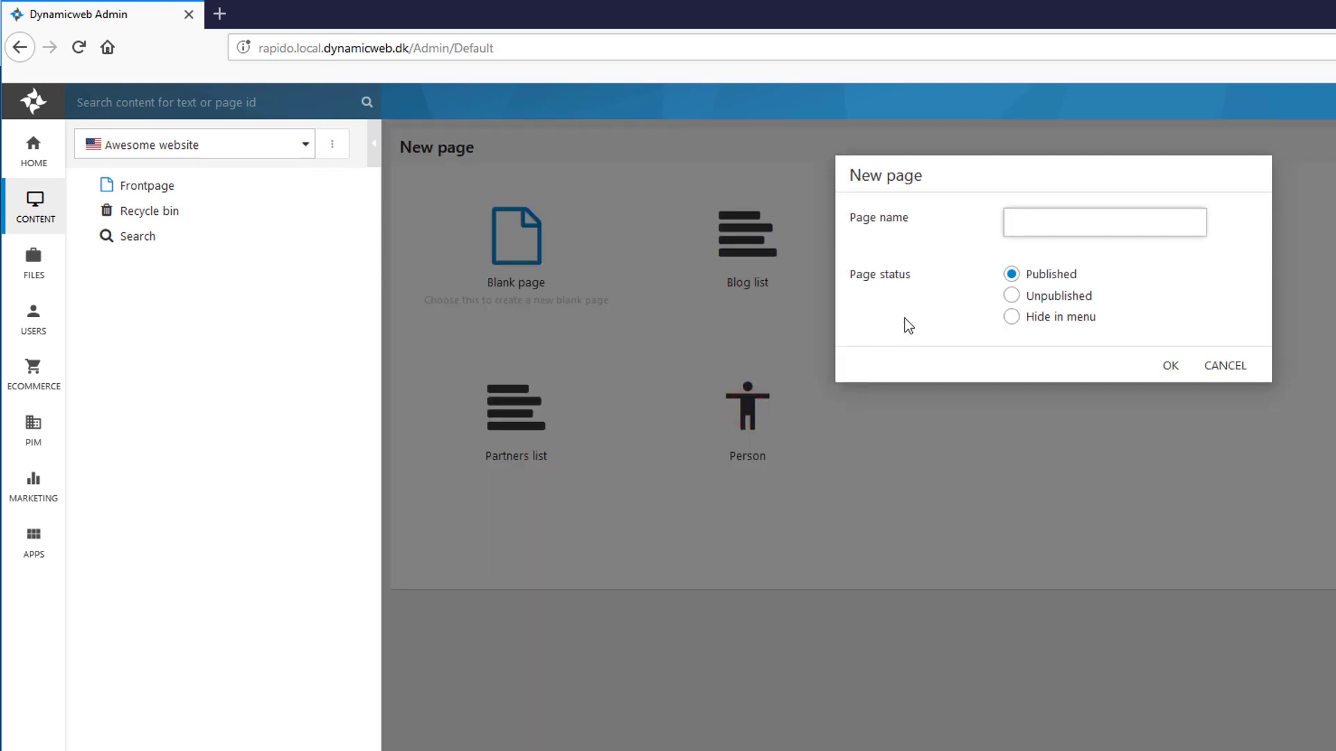
type("Morten")
left_click(1172, 367)
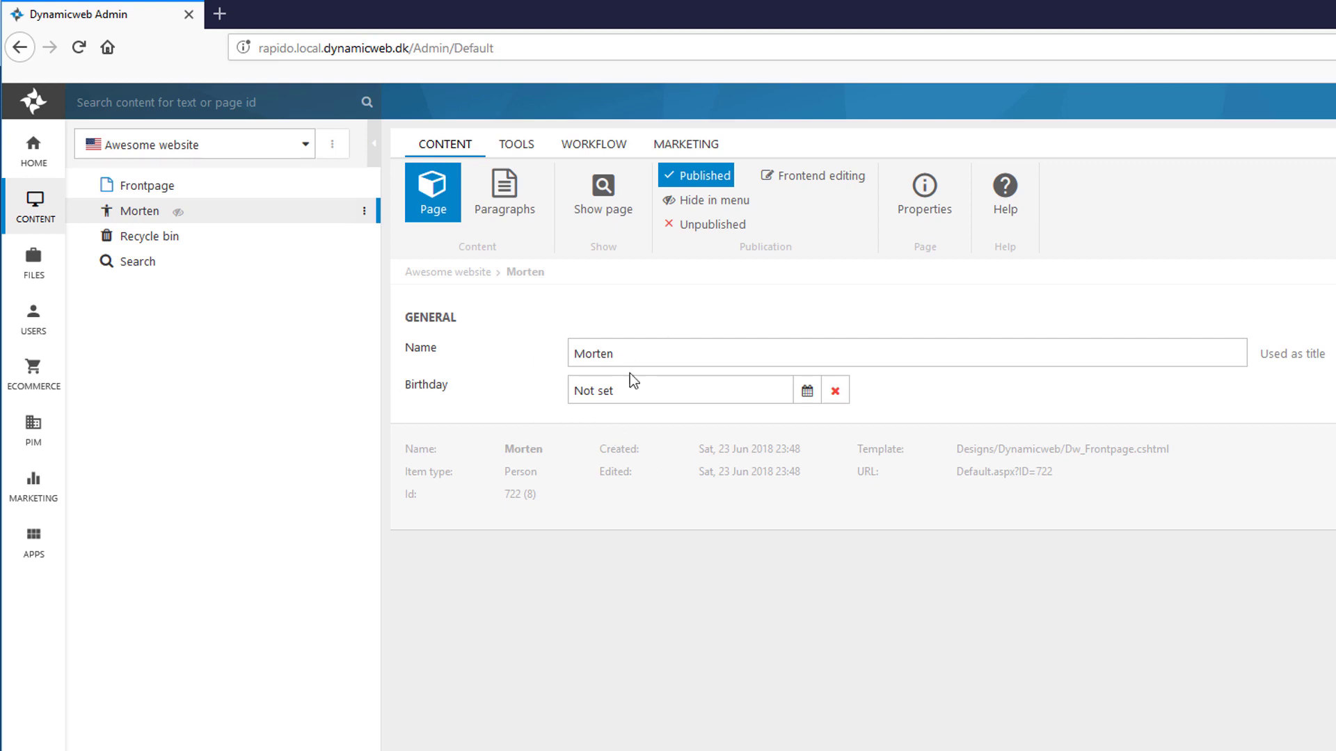
Step: Set the page's Birthday to 11 June 2018 and reload the admin
left_click(806, 394)
left_click(841, 651)
key("F5")
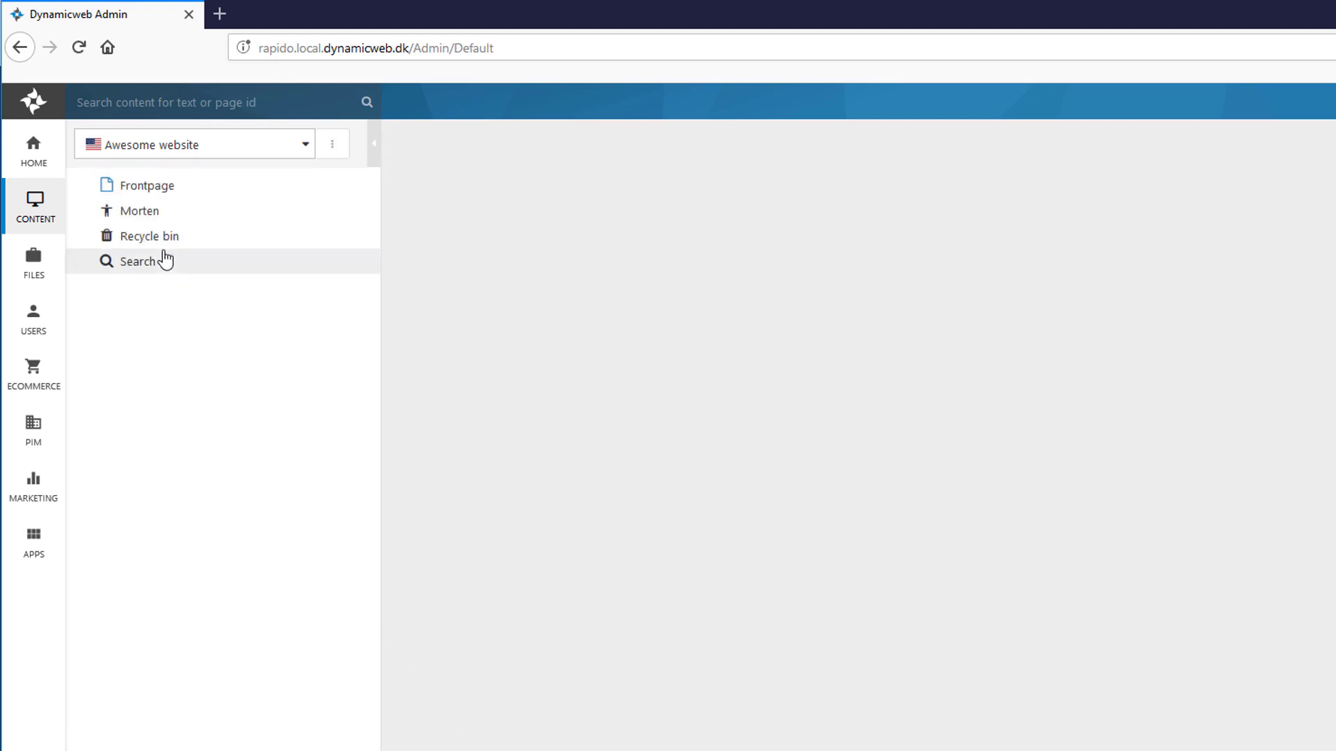
Step: Show the new person page on the live website, then return to the admin tab
right_click(216, 211)
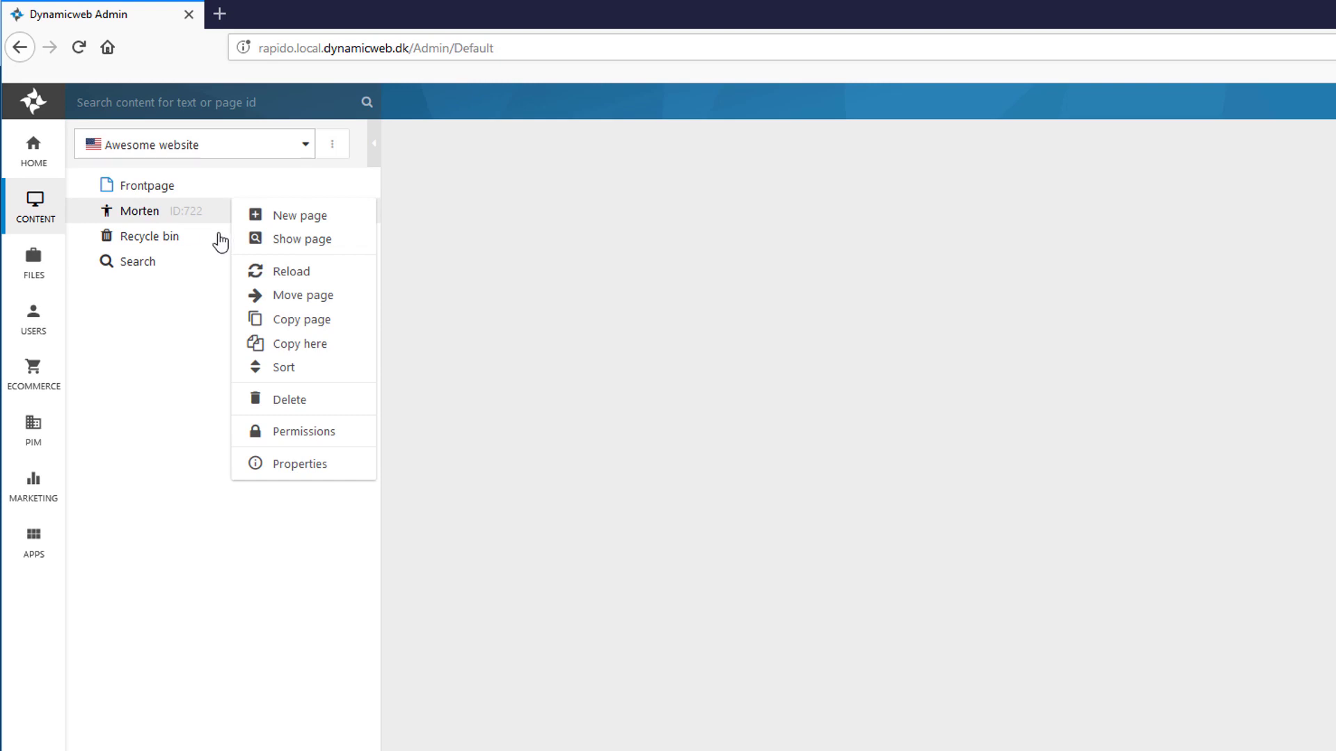
left_click(312, 240)
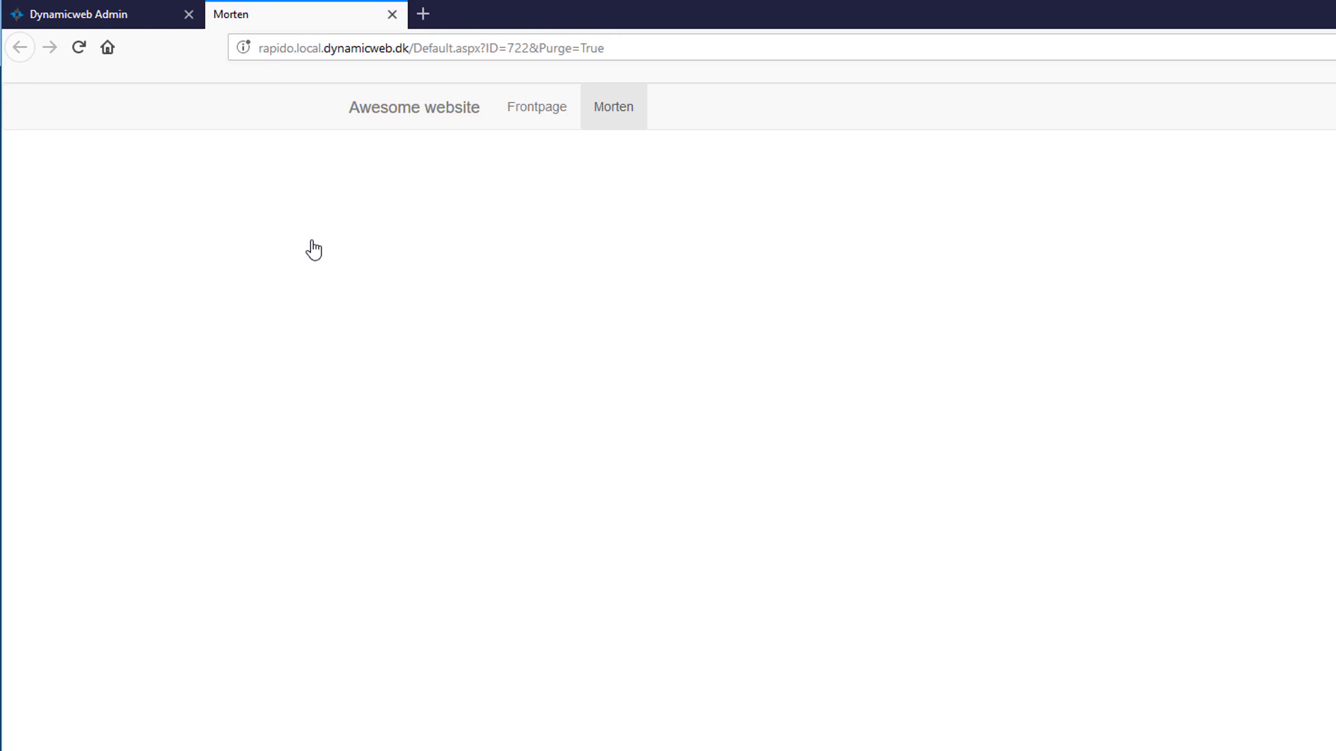
left_click(118, 20)
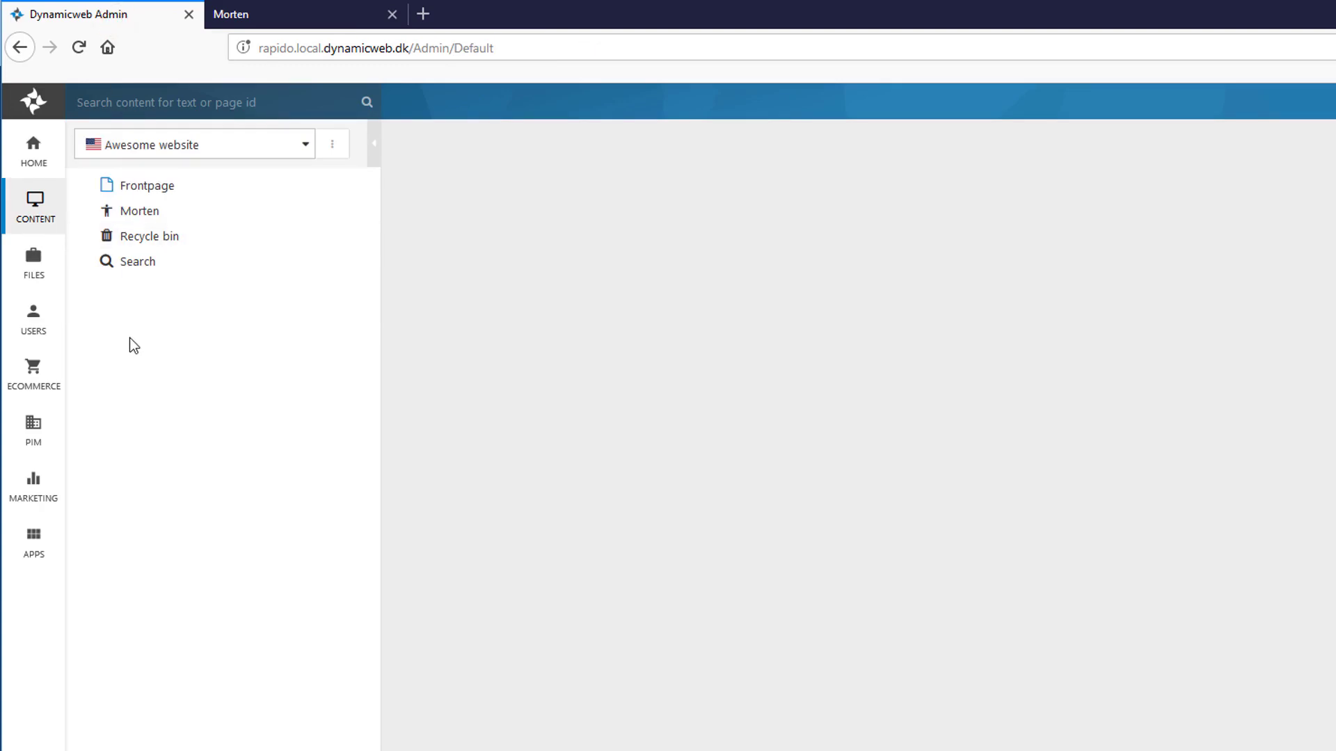
Step: In Files, expand Templates > Designs > Dynamicweb and begin a new file named Person.cshtml
left_click(33, 272)
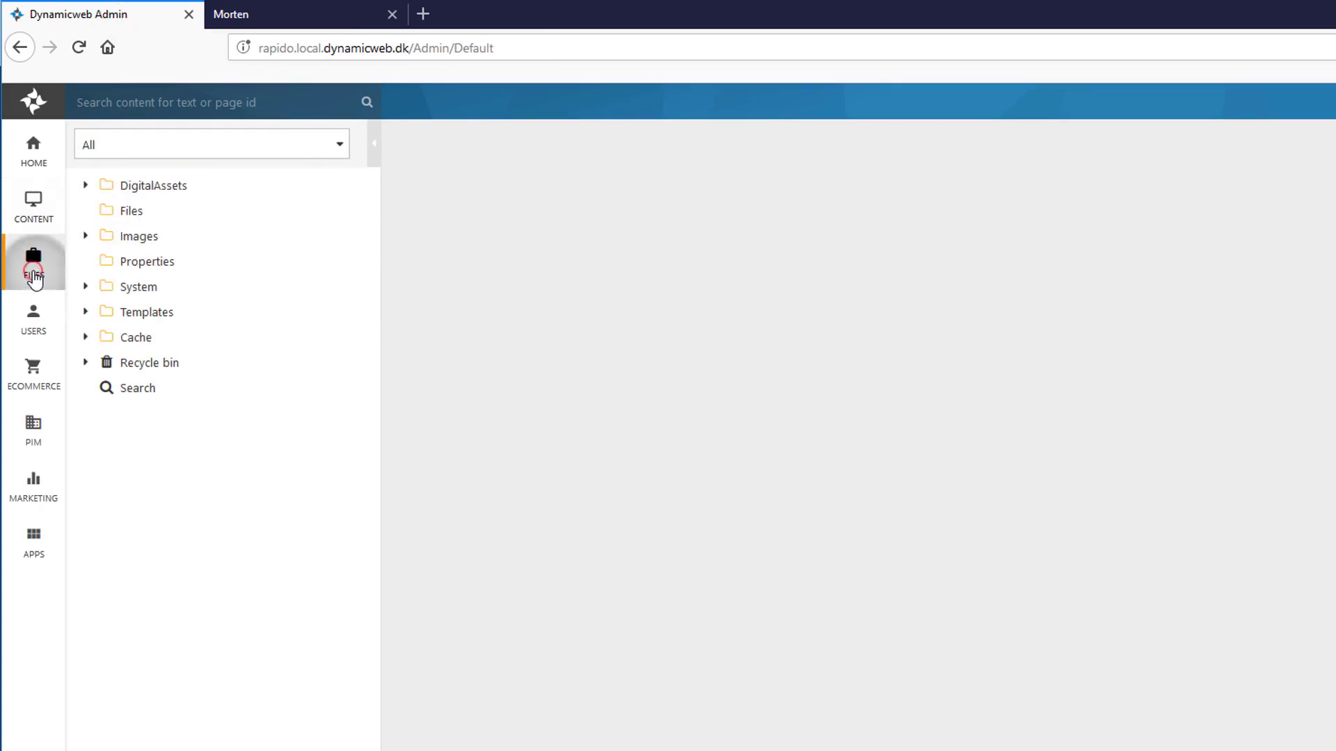
left_click(86, 313)
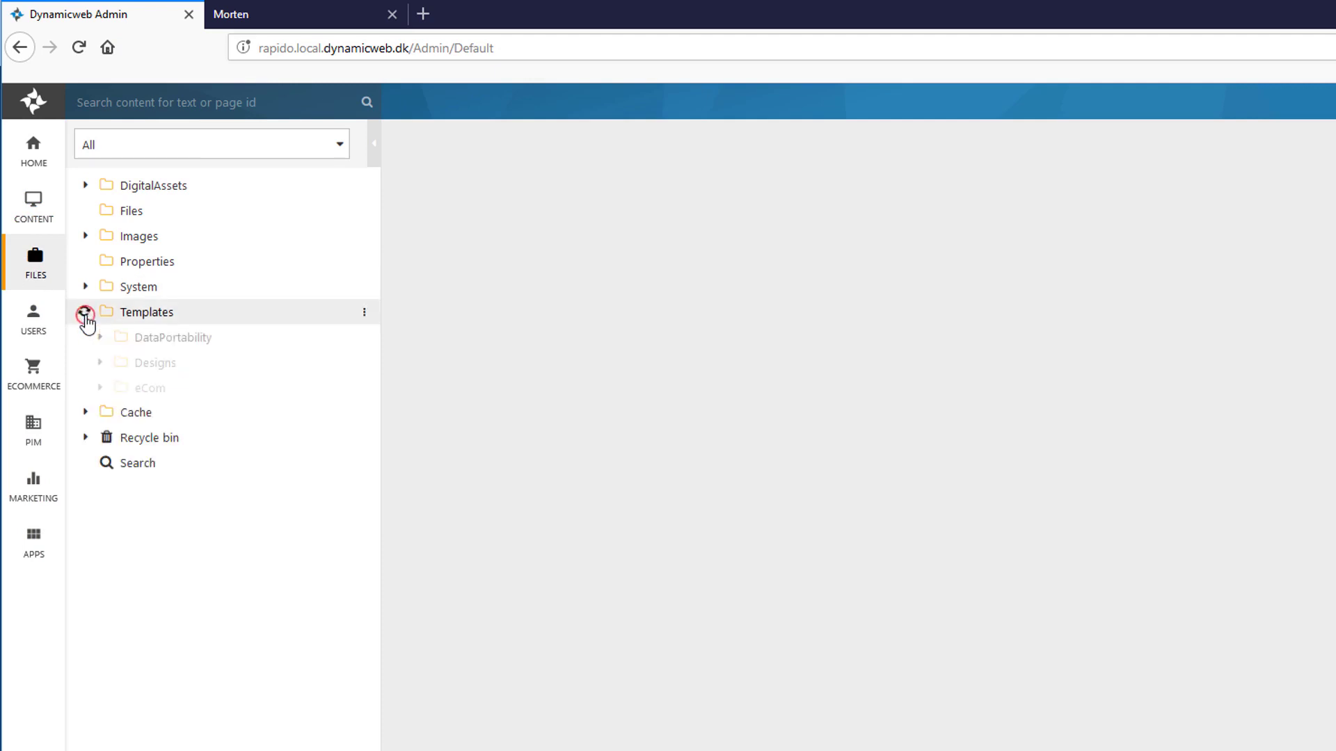
left_click(101, 363)
left_click(202, 399)
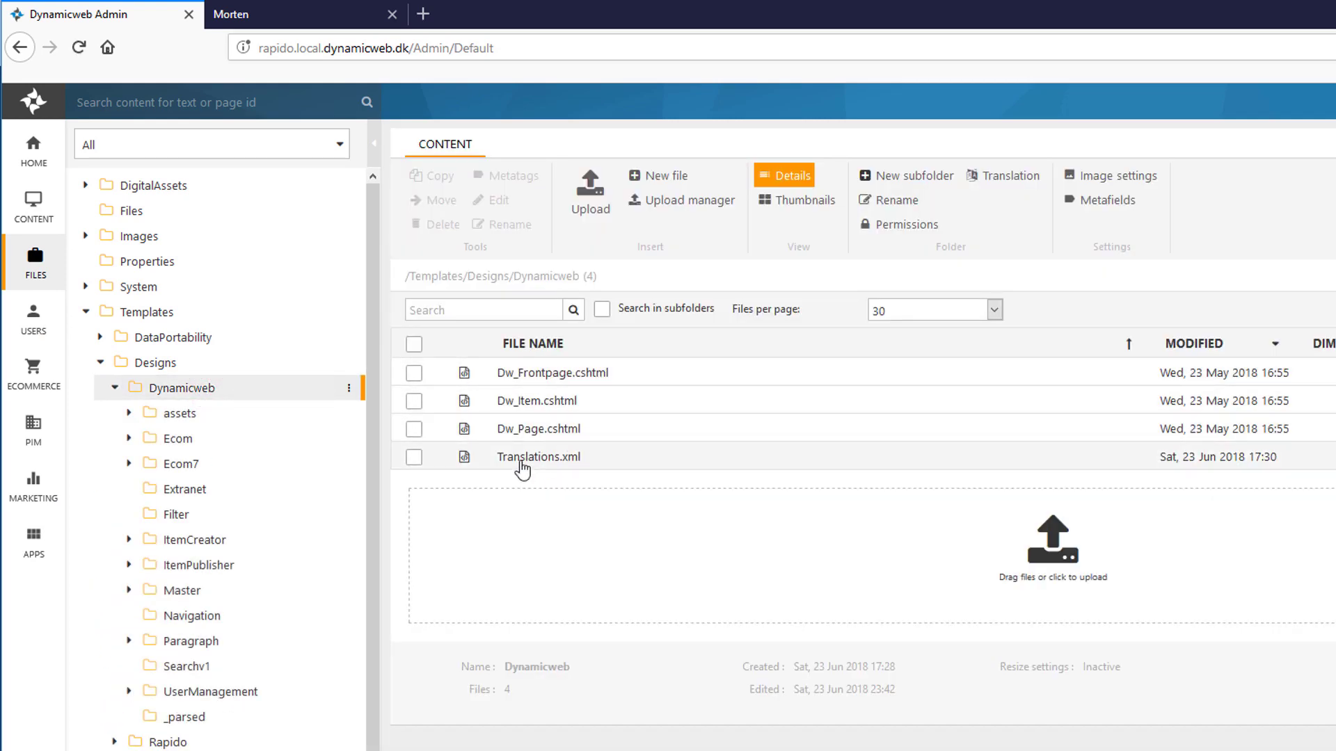
right_click(201, 391)
left_click(311, 416)
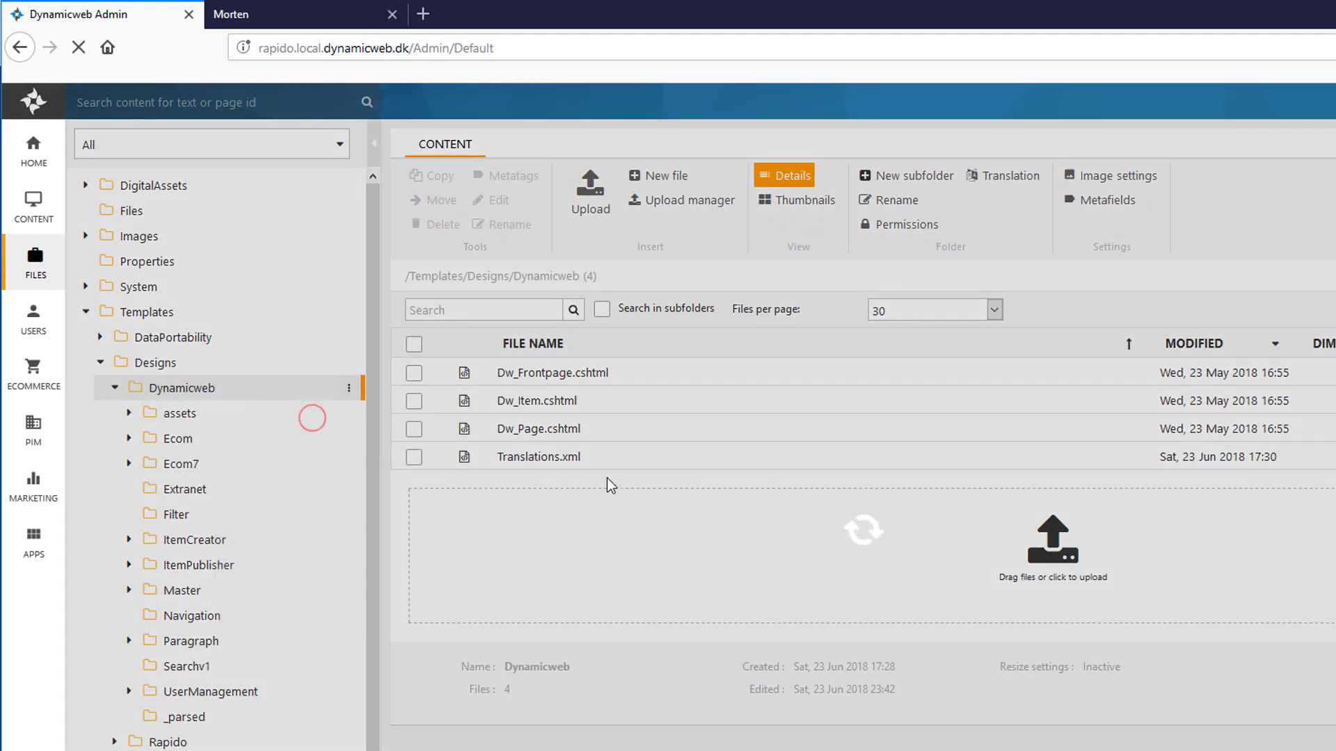
left_click(860, 500)
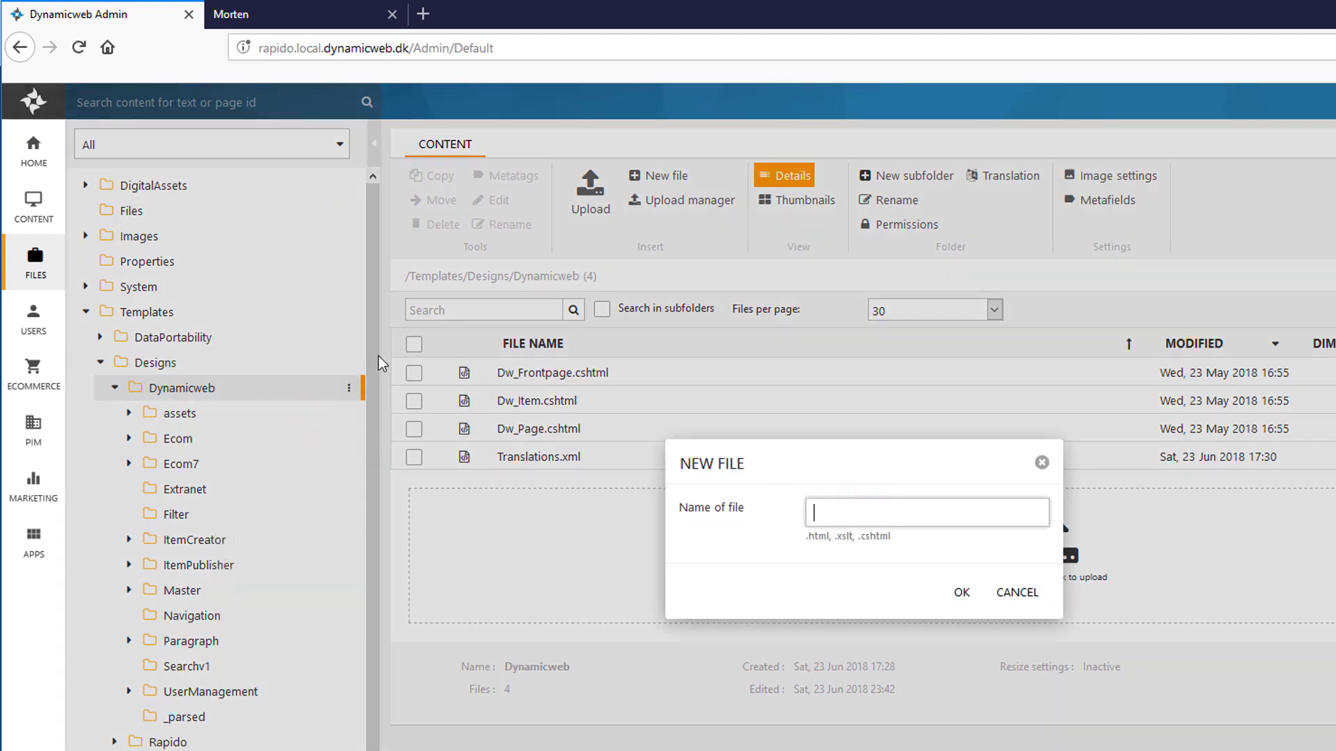
type("P")
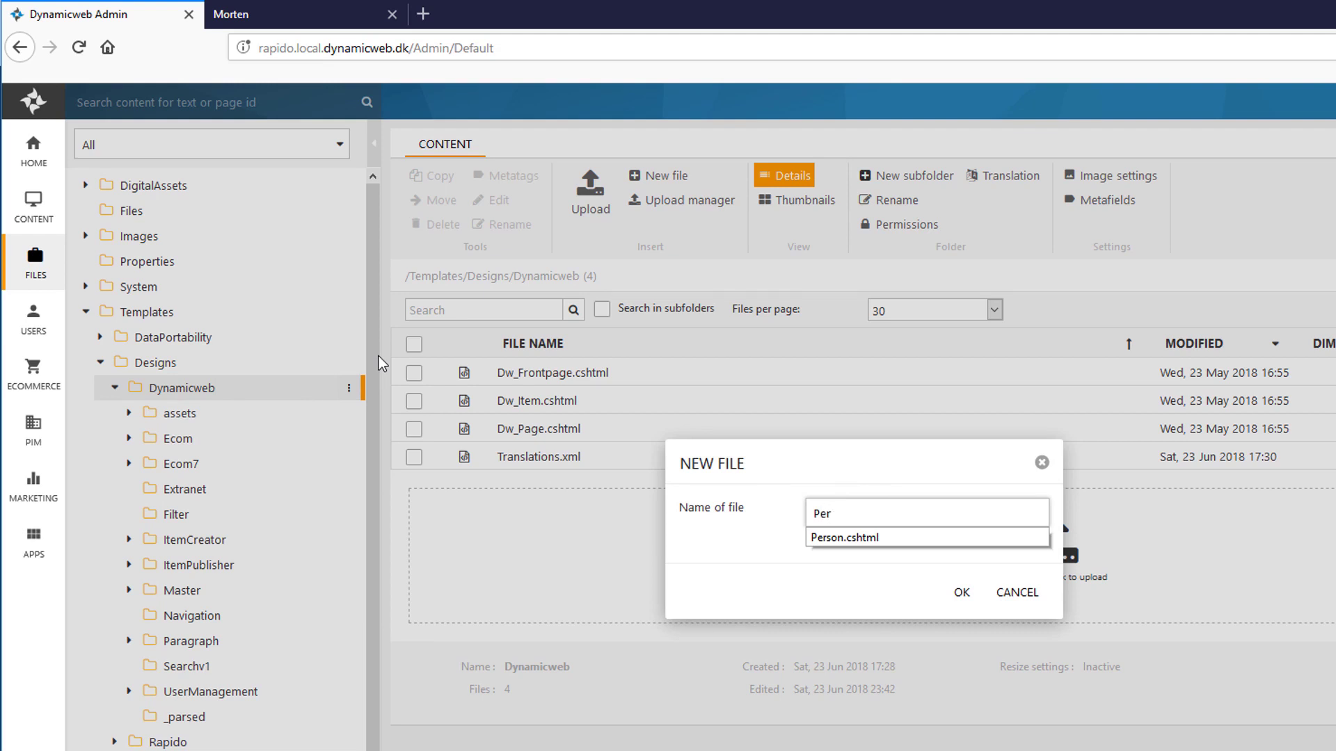
type("er")
left_click(849, 538)
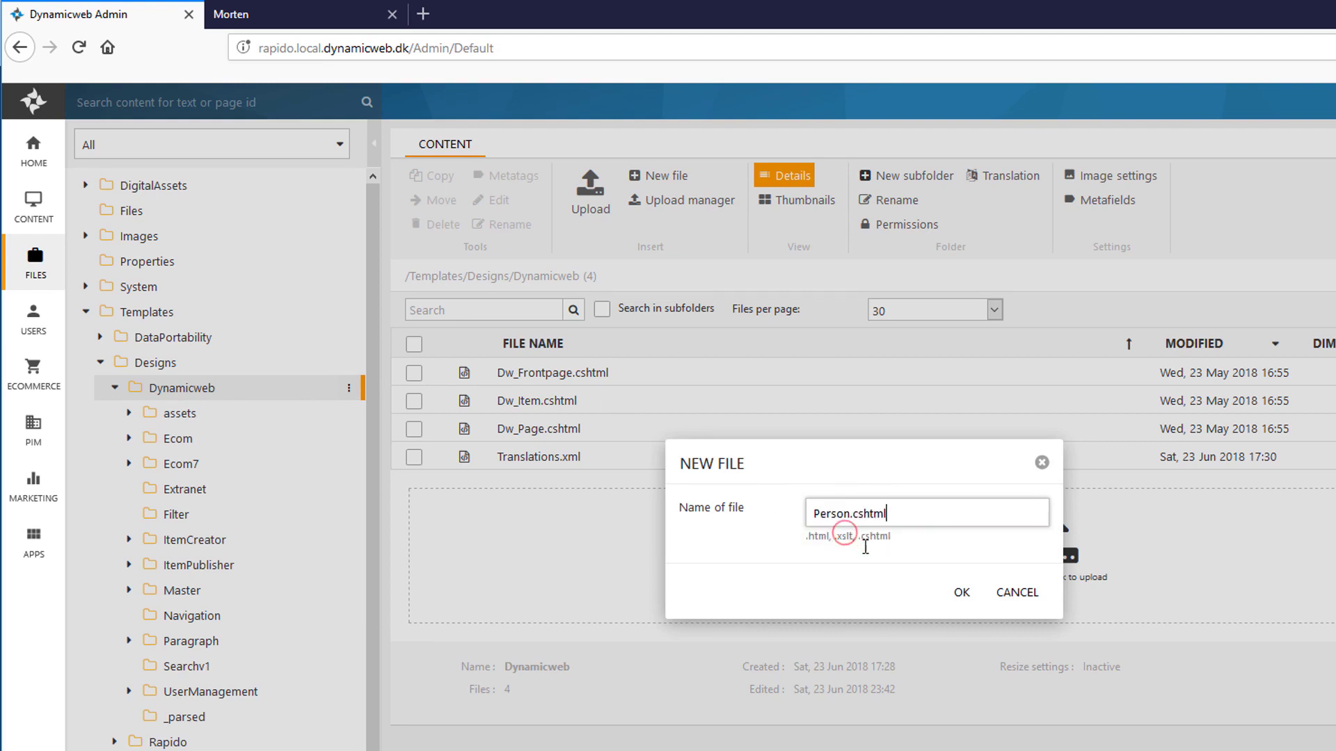
left_click(944, 588)
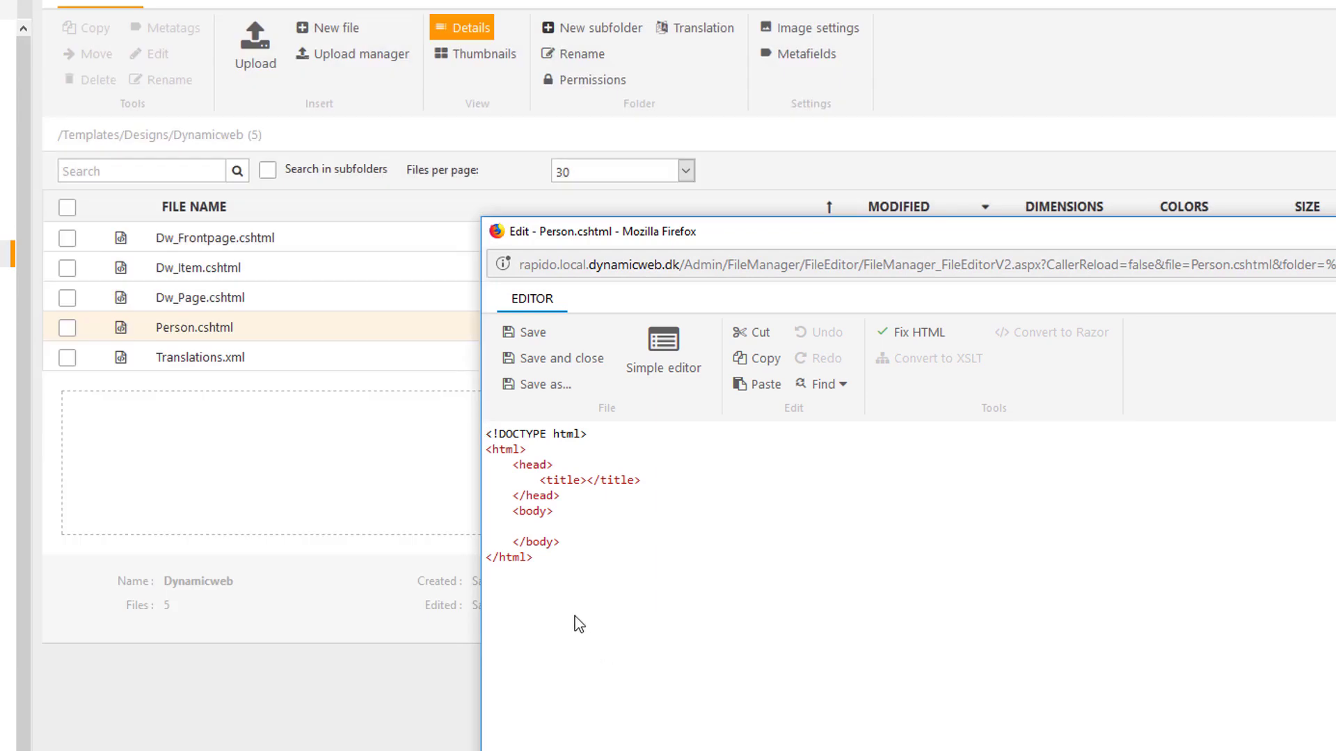
left_click_drag(567, 567, 418, 409)
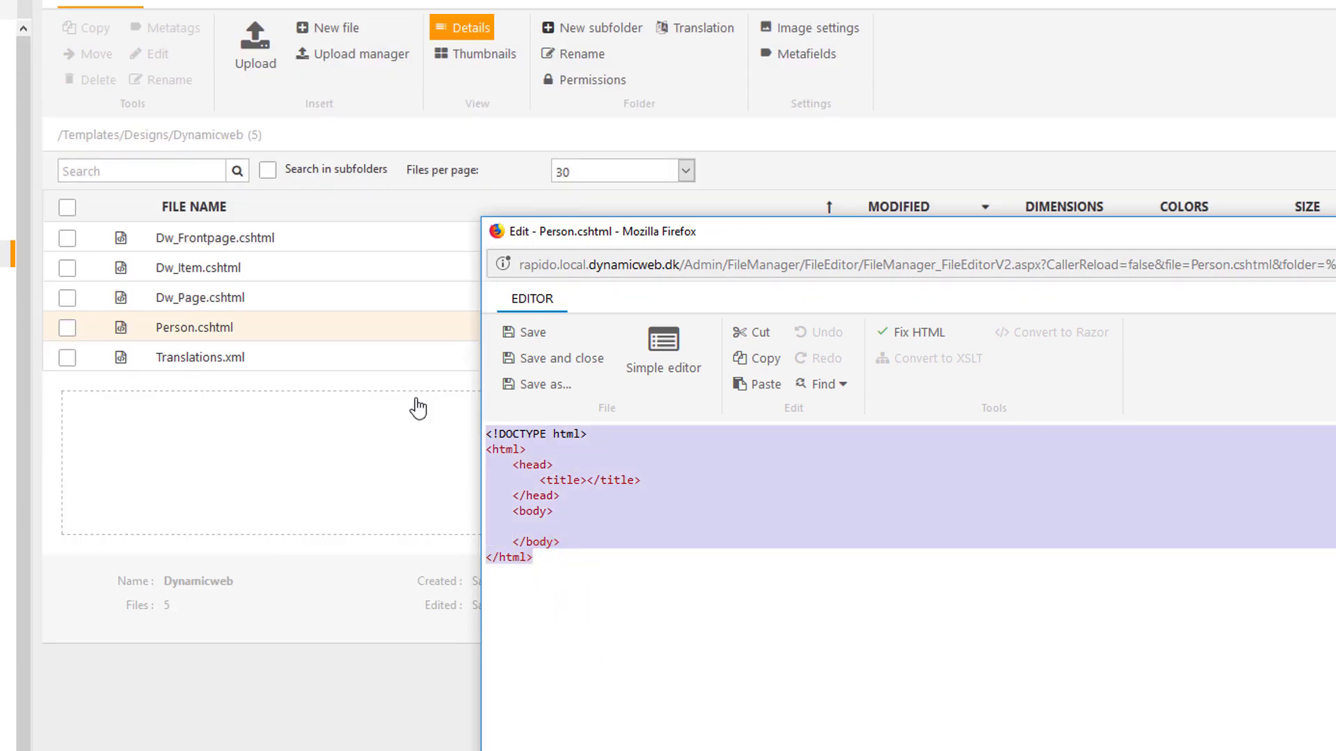
type("@Temp")
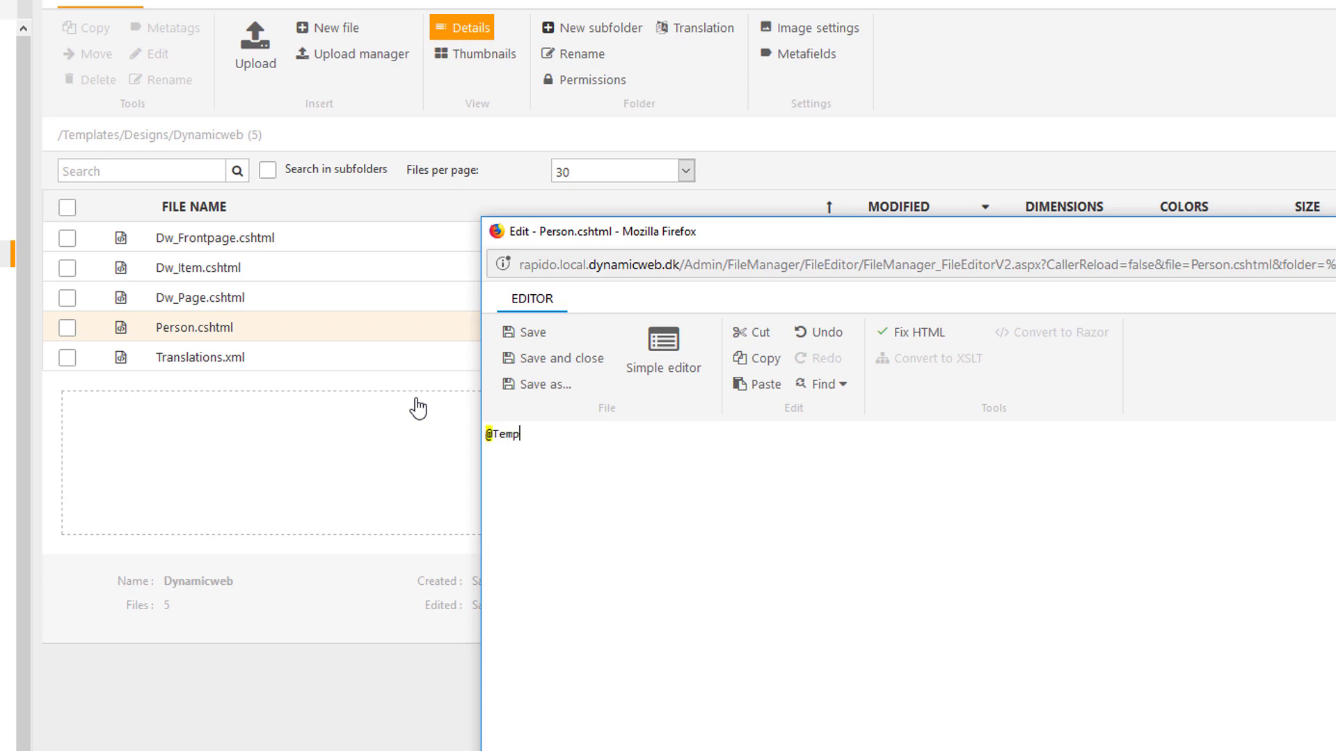
type("lateTags(")
left_click(526, 332)
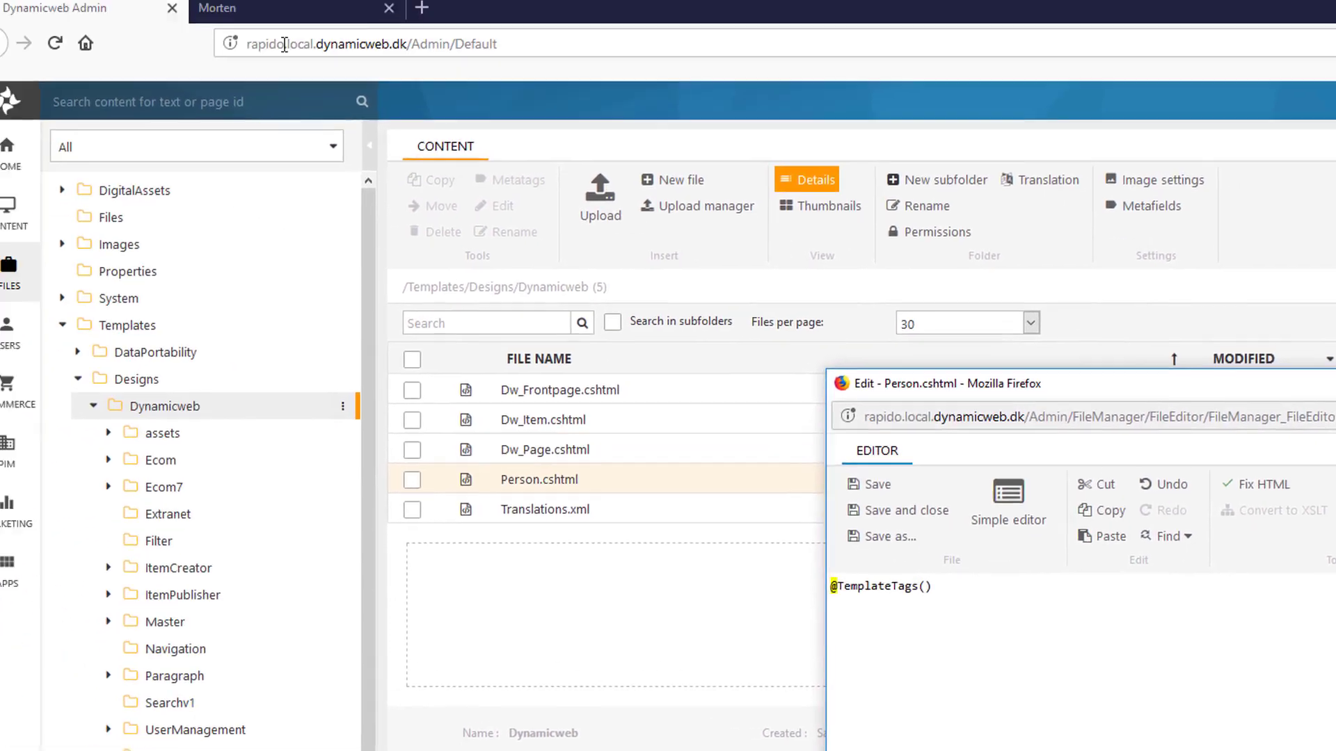
Step: Reload the person page's frontend tab to render the template tag listing
left_click(297, 15)
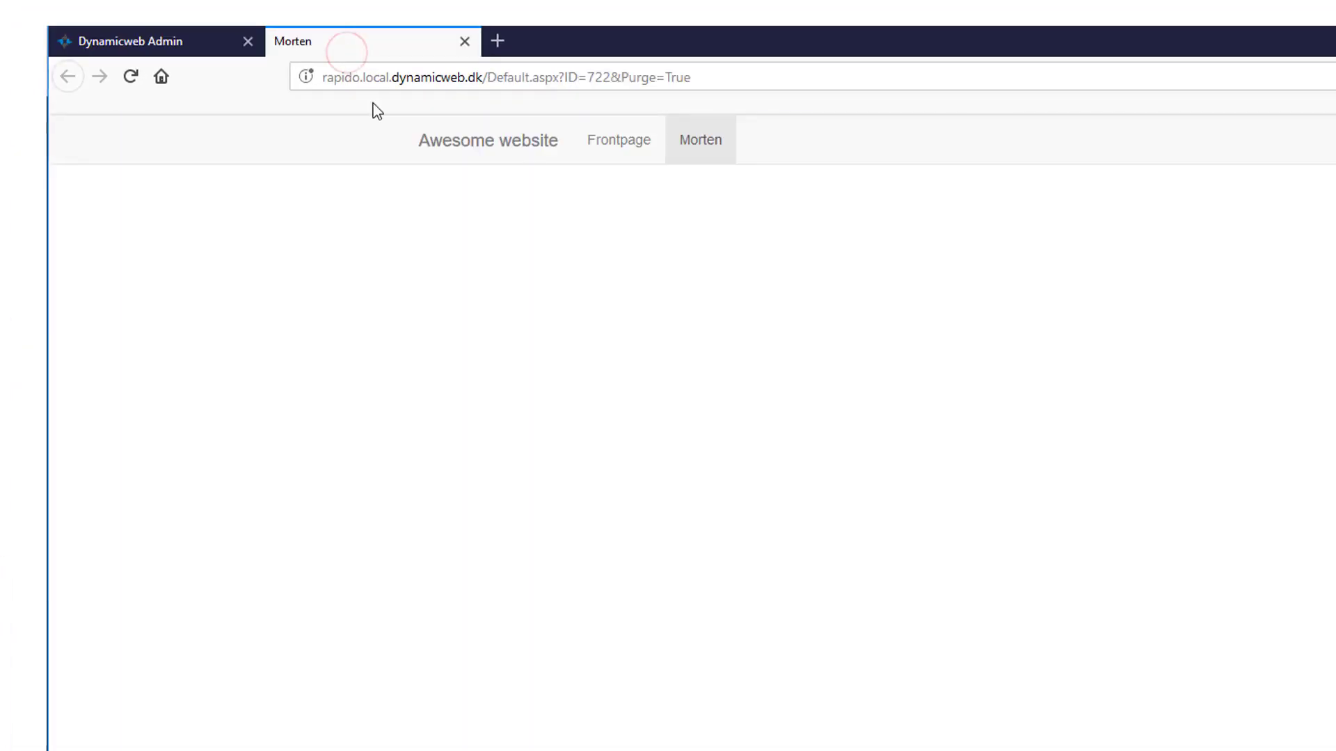
left_click(546, 298)
key("F5")
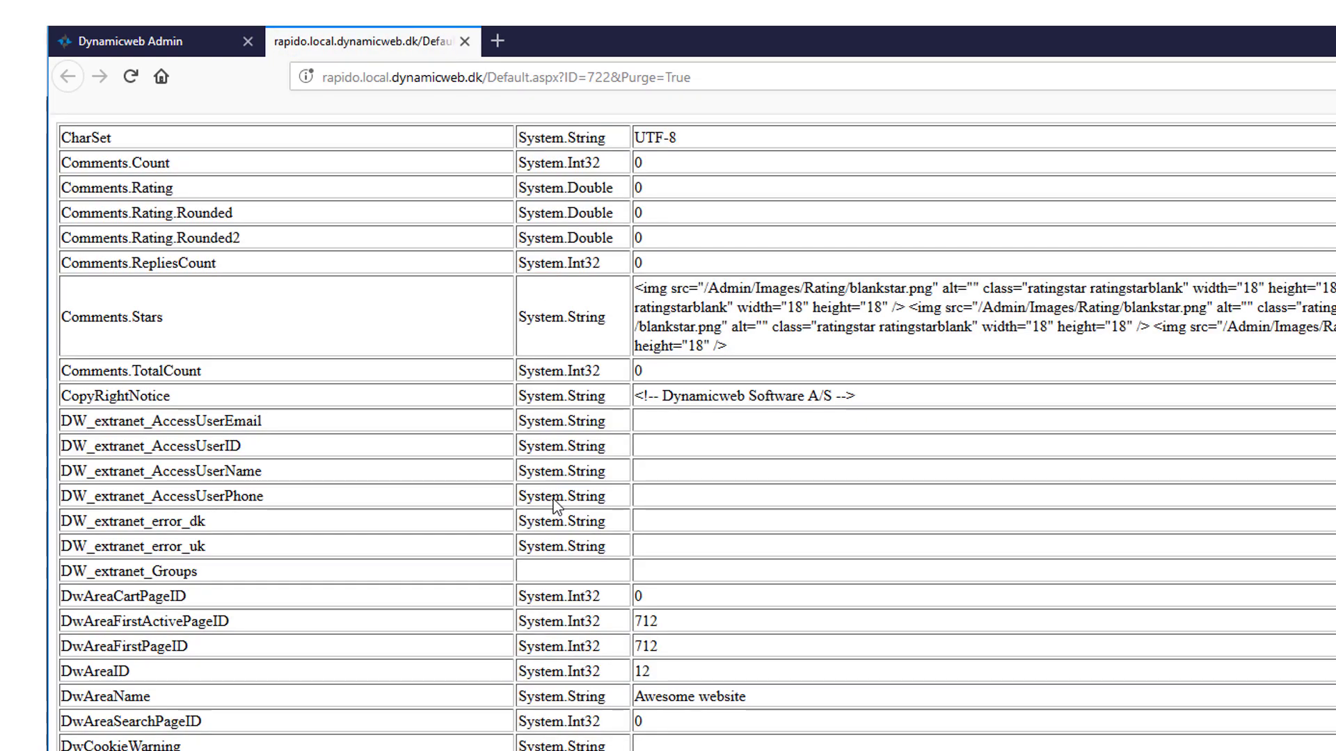
Step: Search the tag listing for the person's name and select the Item.Name.Value tag
type("Morten")
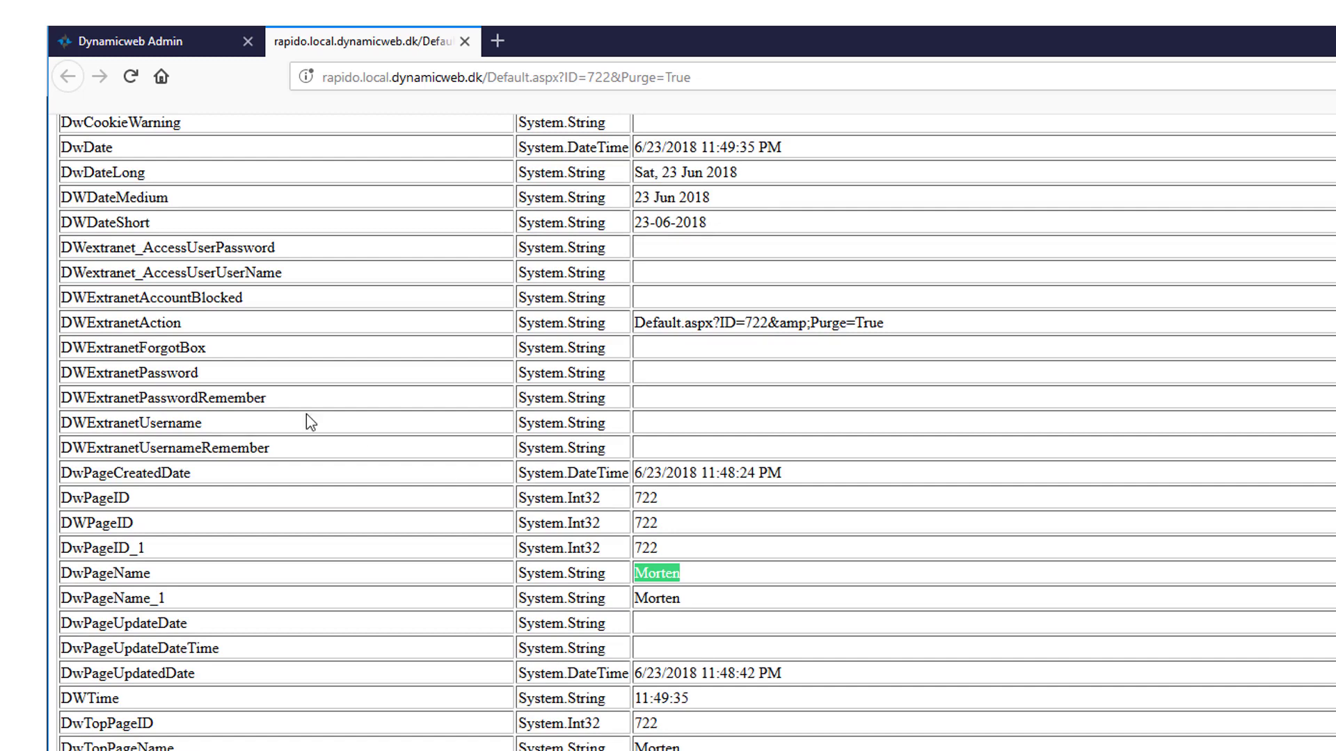
double_click(156, 575)
key("ctrl+g")
key("ctrl+g")
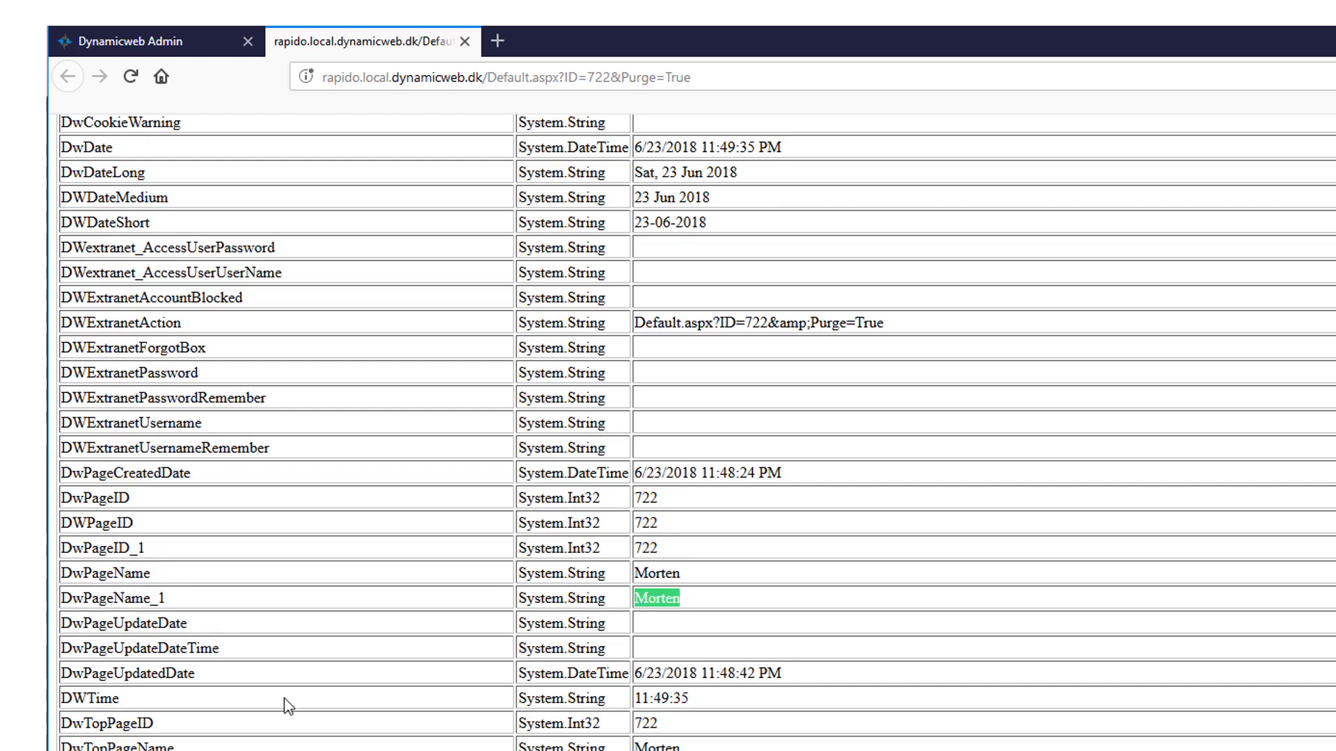
key("ctrl+g")
key("ctrl+g")
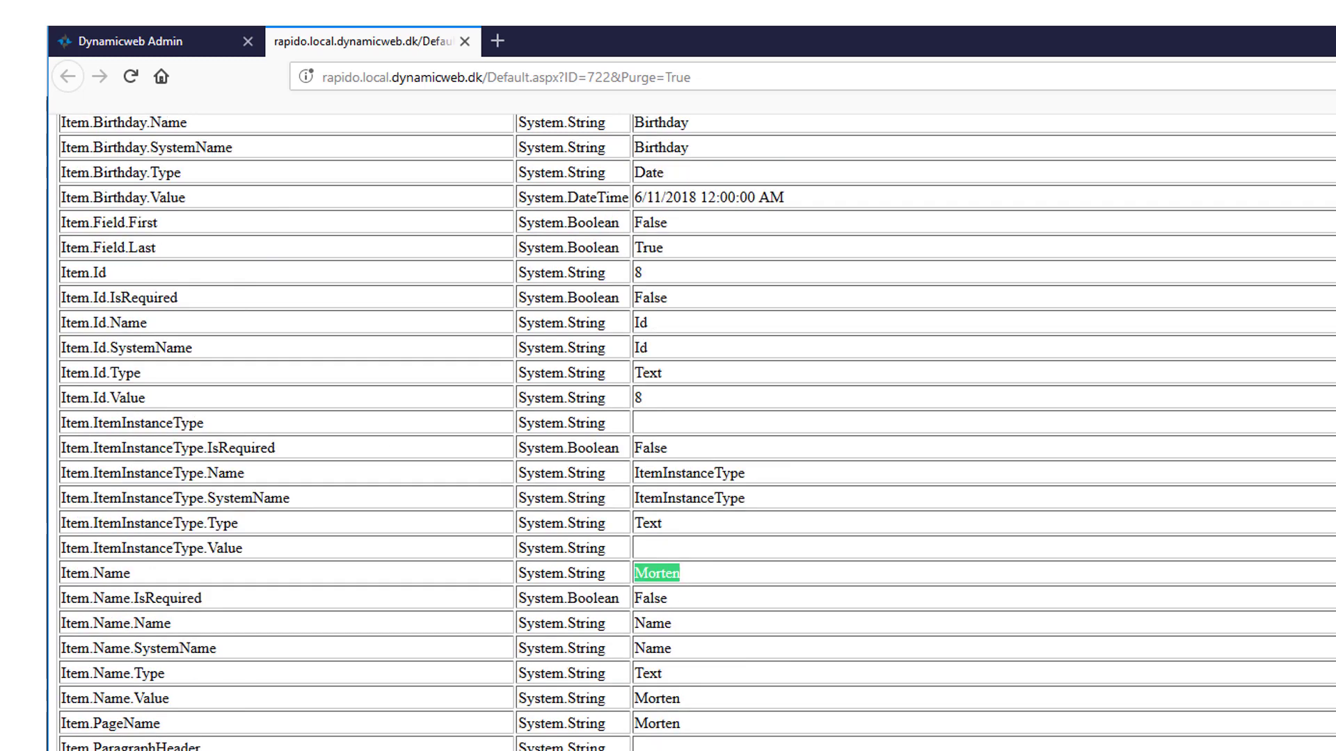
left_click(149, 577)
key("ctrl+g")
key("ctrl+g")
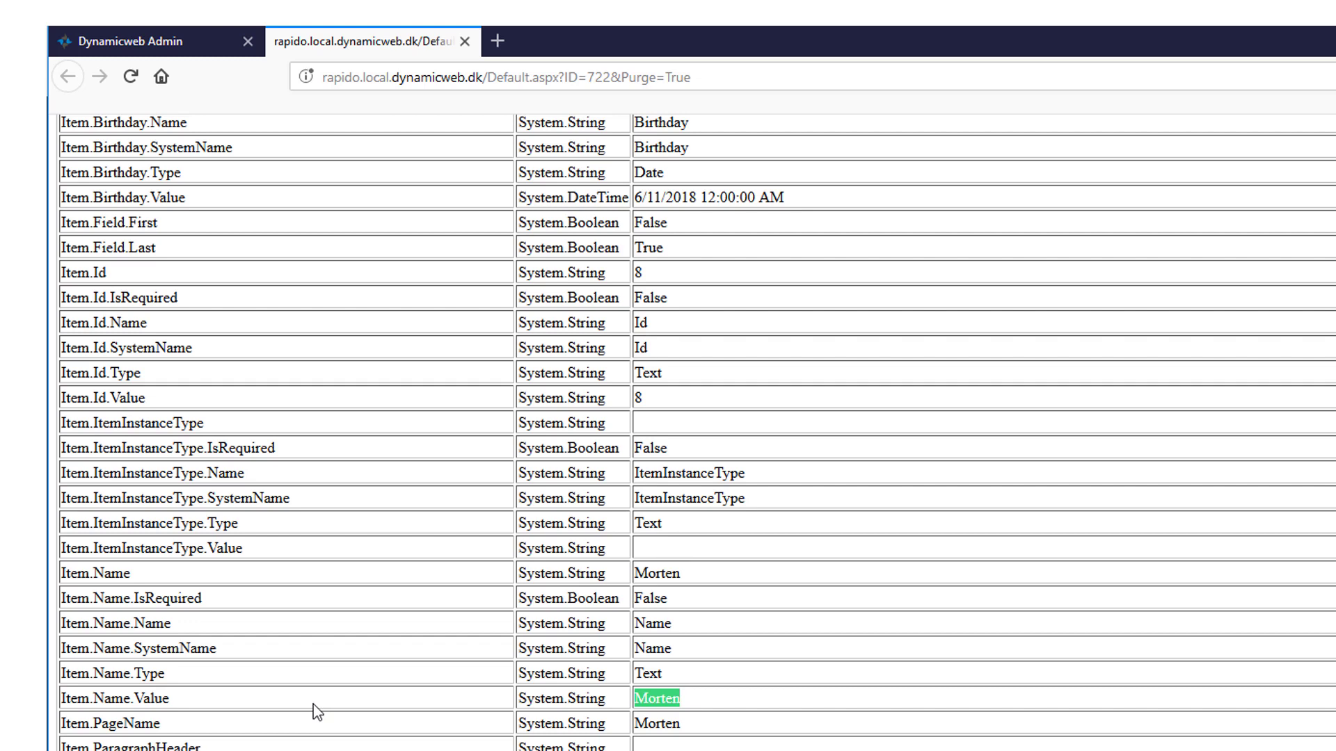
key("ctrl+g")
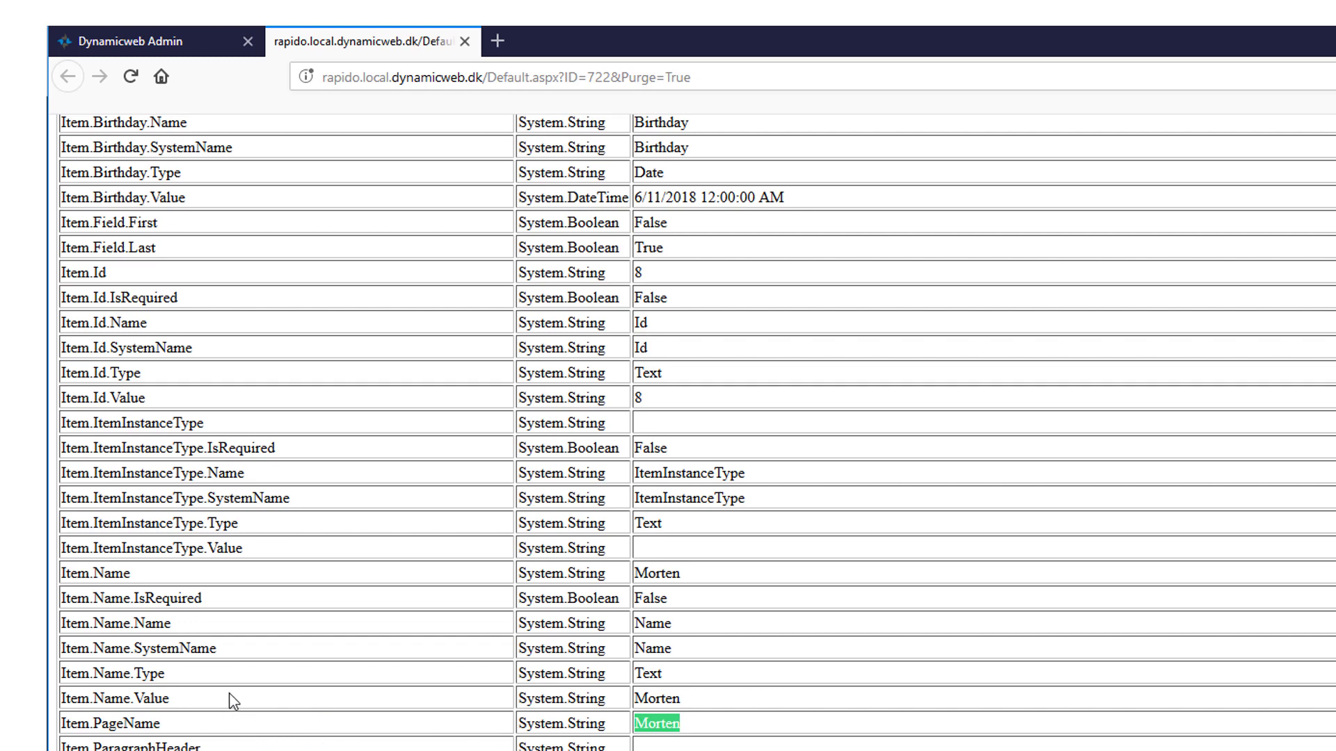
left_click_drag(230, 699, 50, 716)
key("ctrl+c")
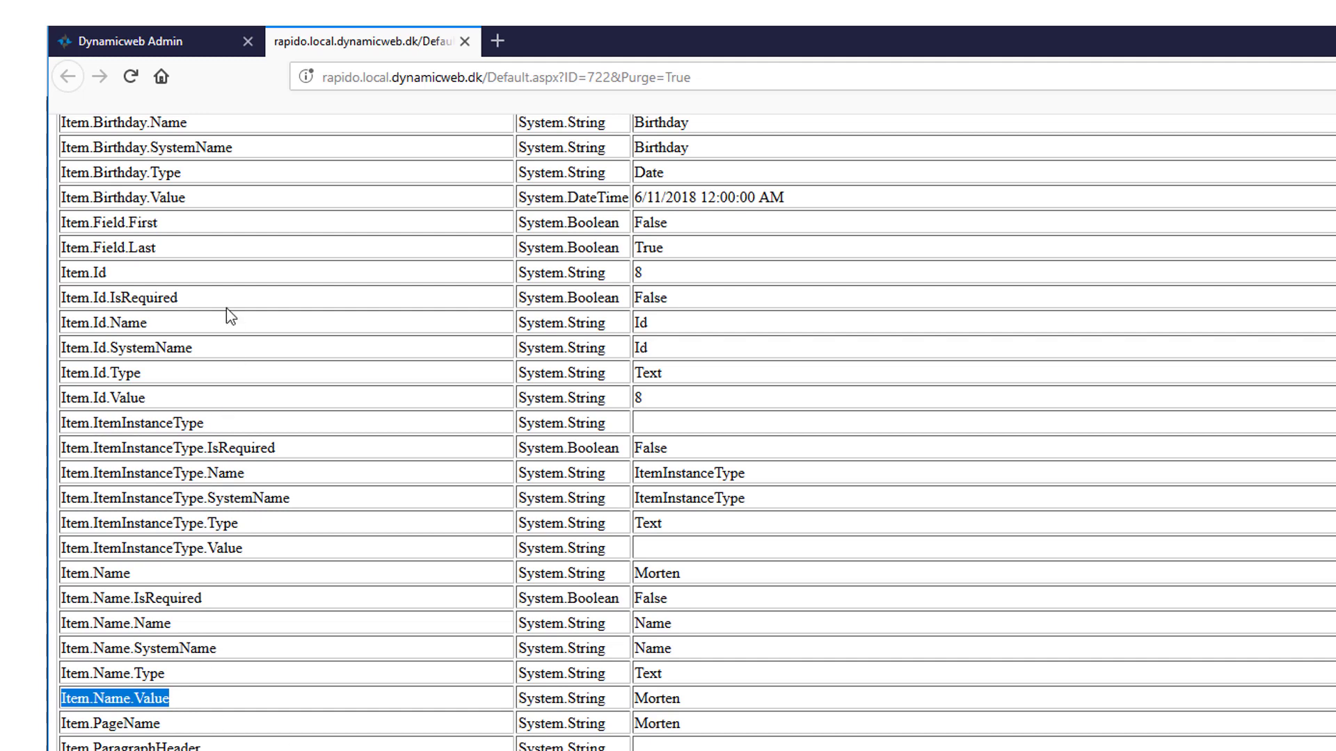
left_click(136, 40)
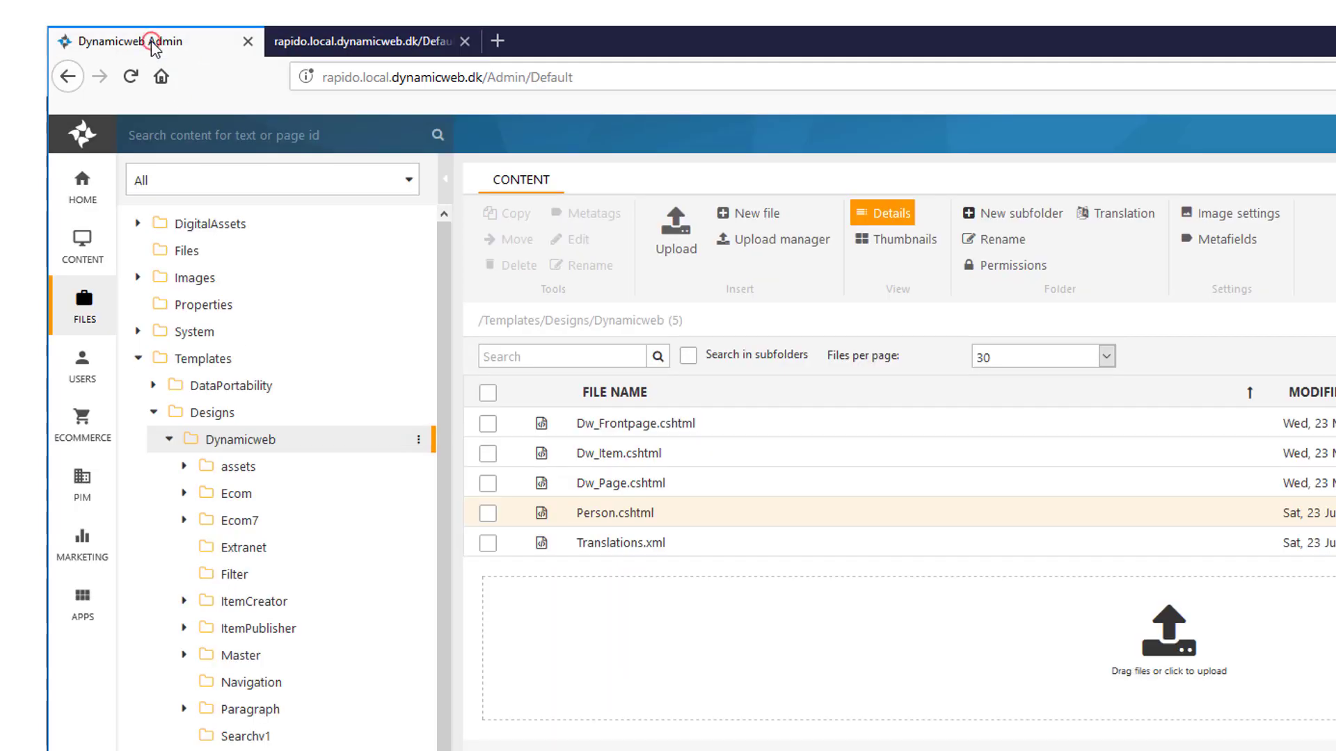
left_click(1073, 645)
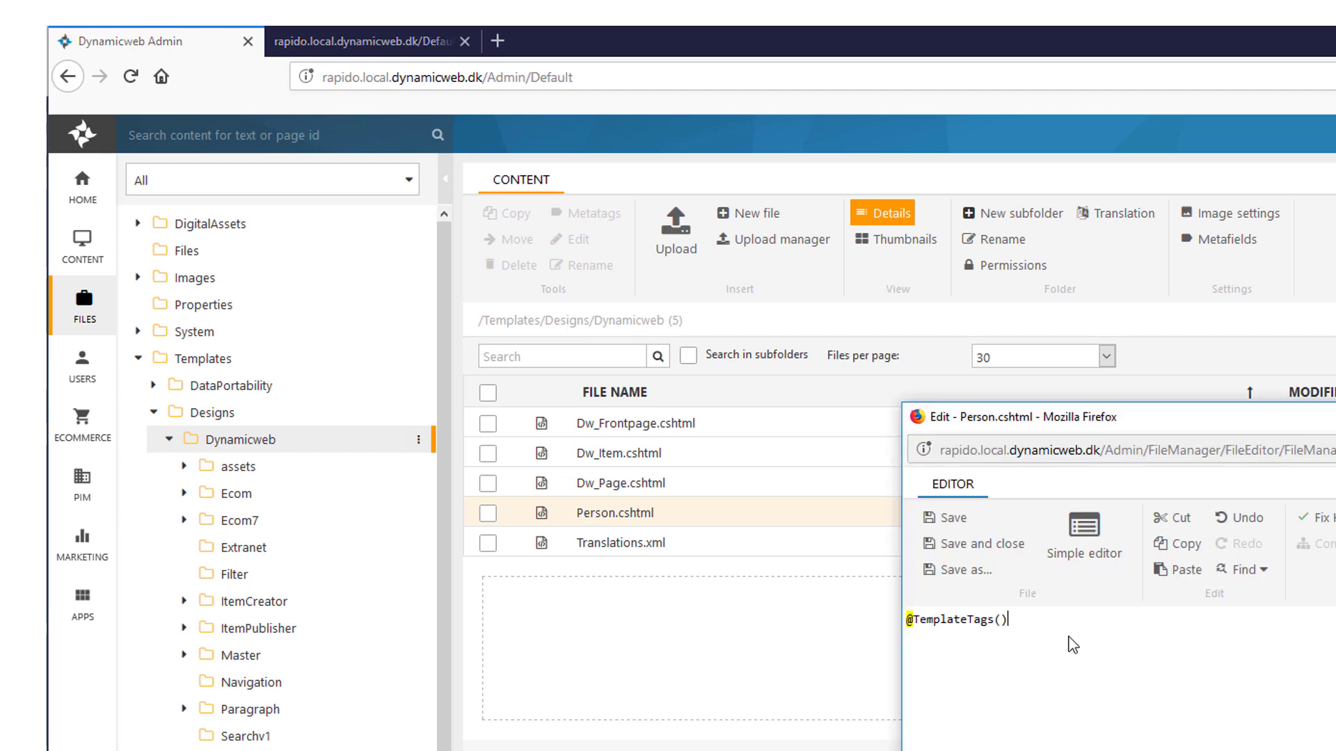
key("ctrl+v")
key("shift+End")
key("Delete")
key("Delete")
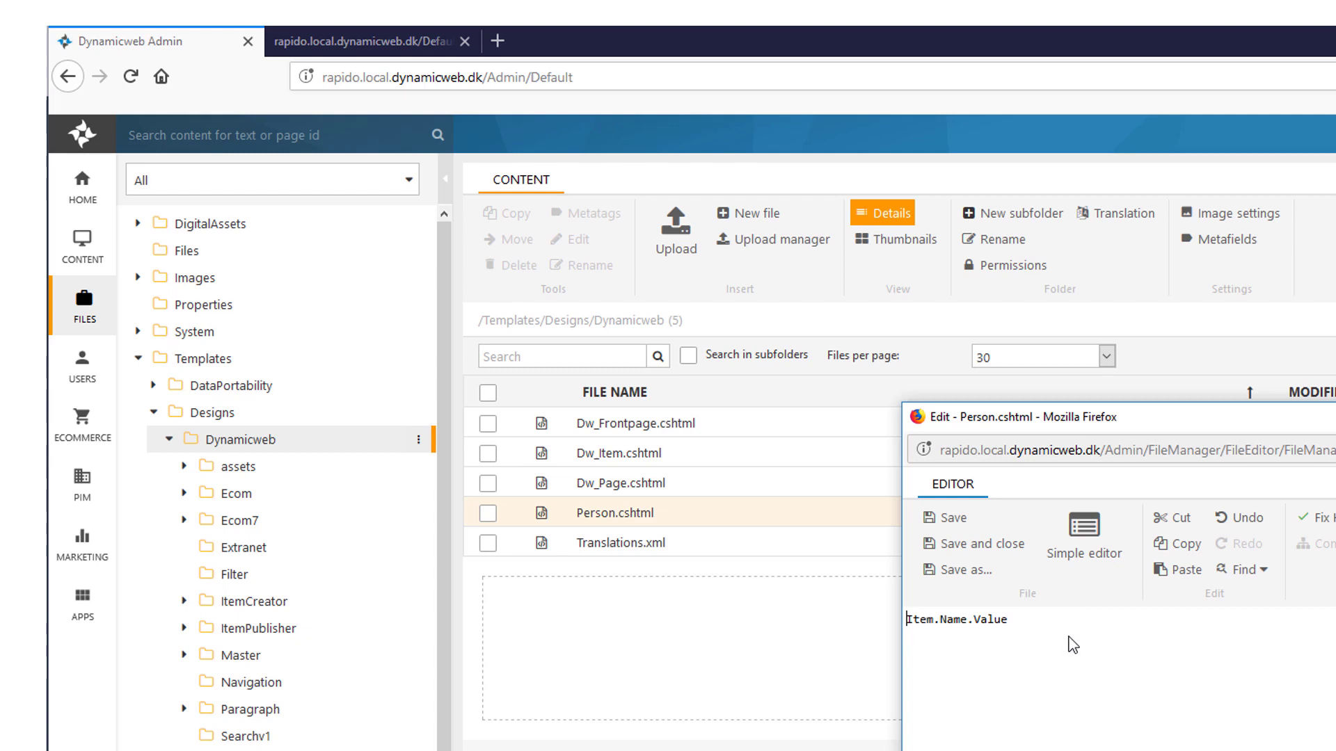
type("@GetValu")
type("e(\"")
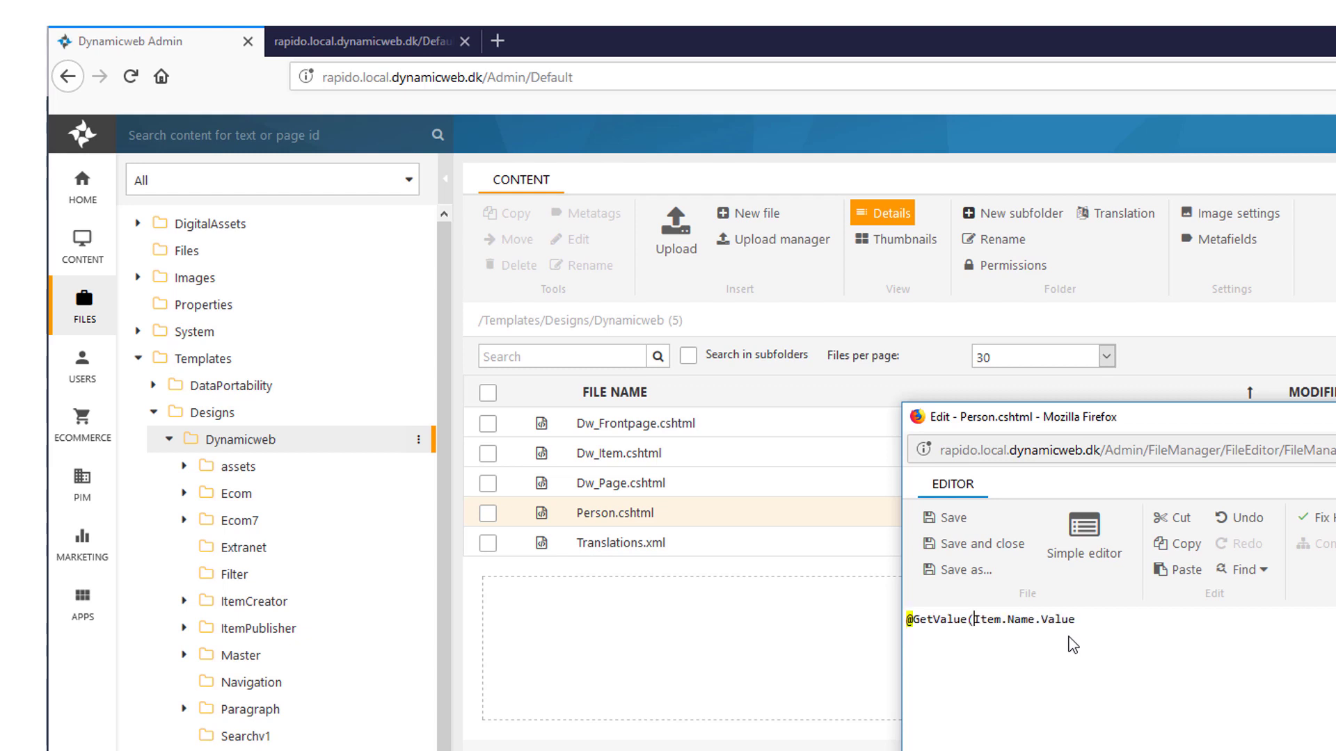
key("End")
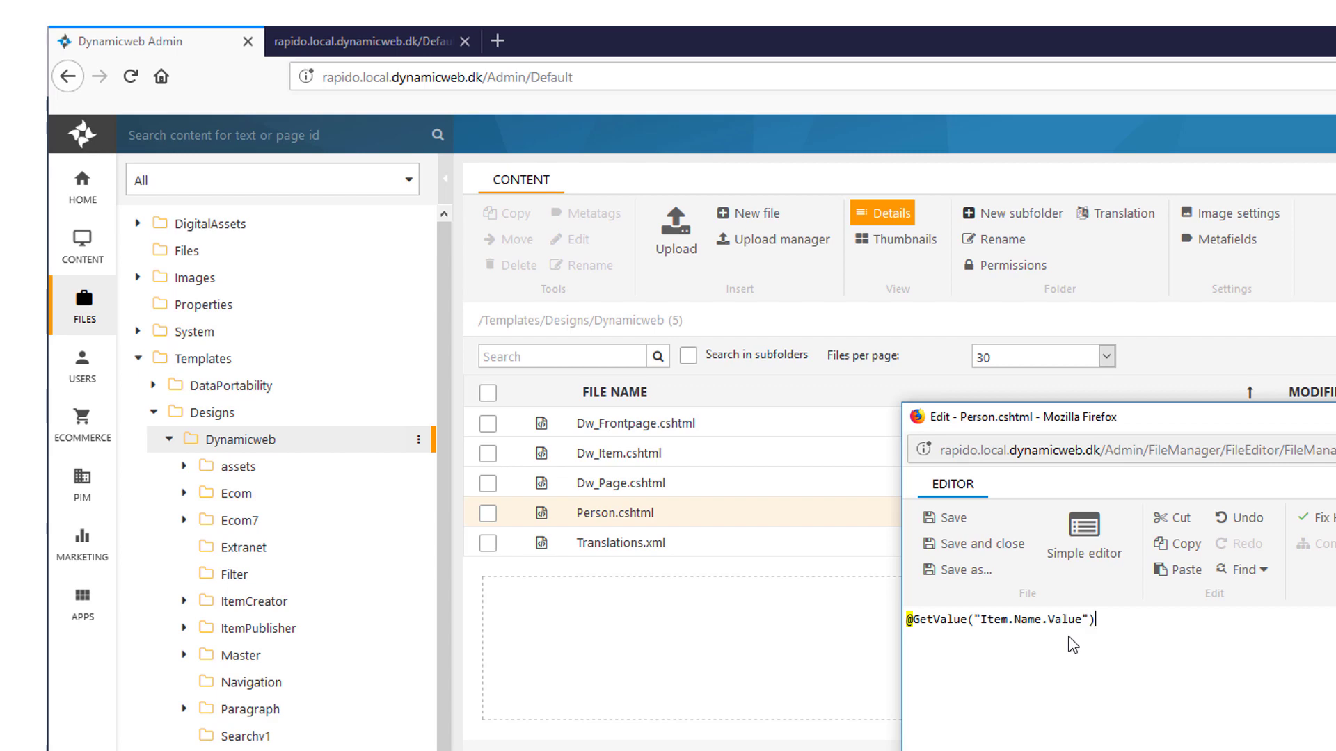
Step: Save the template and reload the live page to show just the name
left_click(952, 518)
left_click(400, 43)
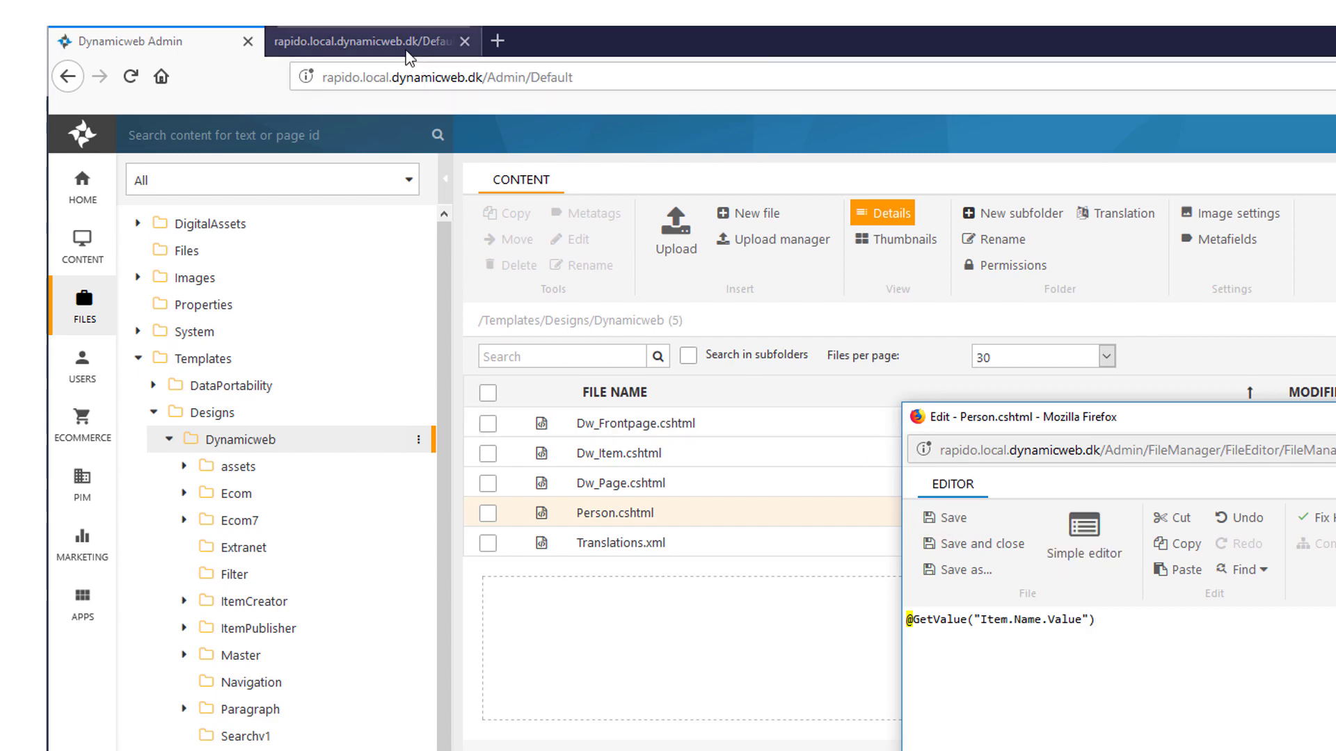
key("F5")
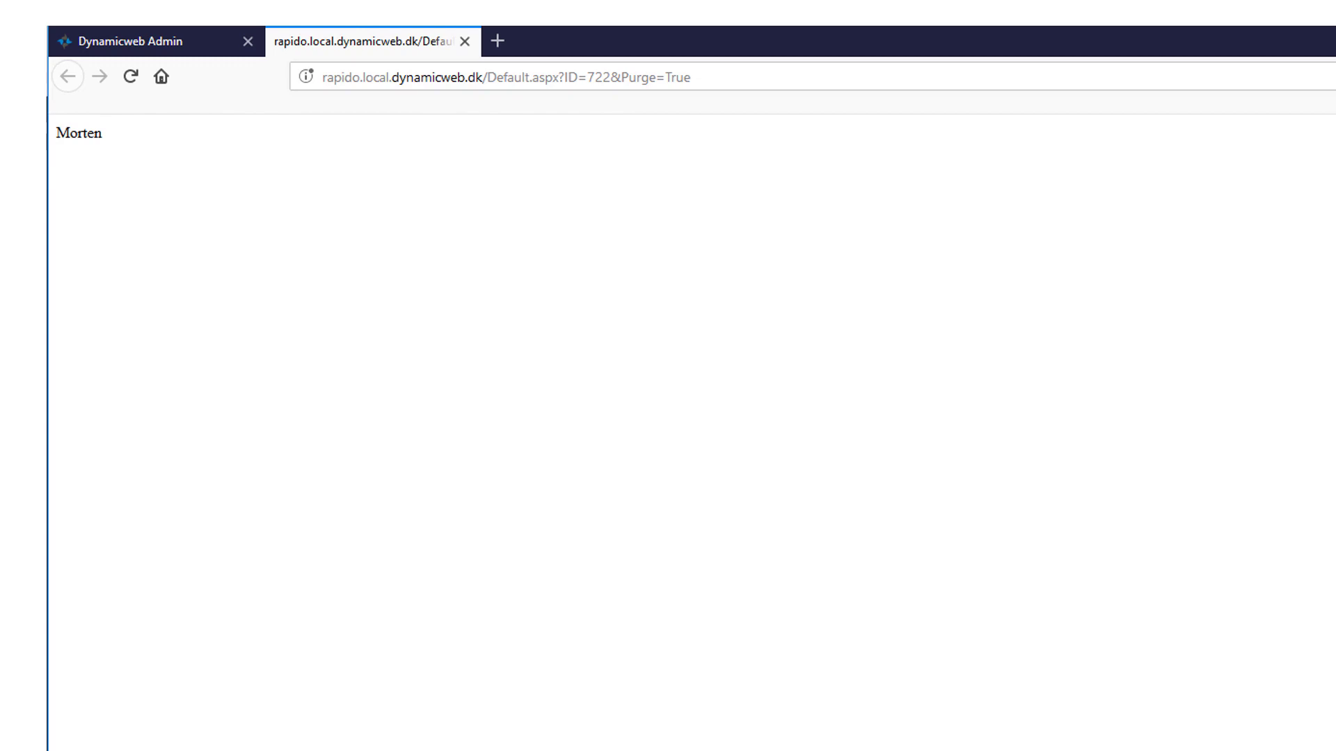
key("alt+Tab")
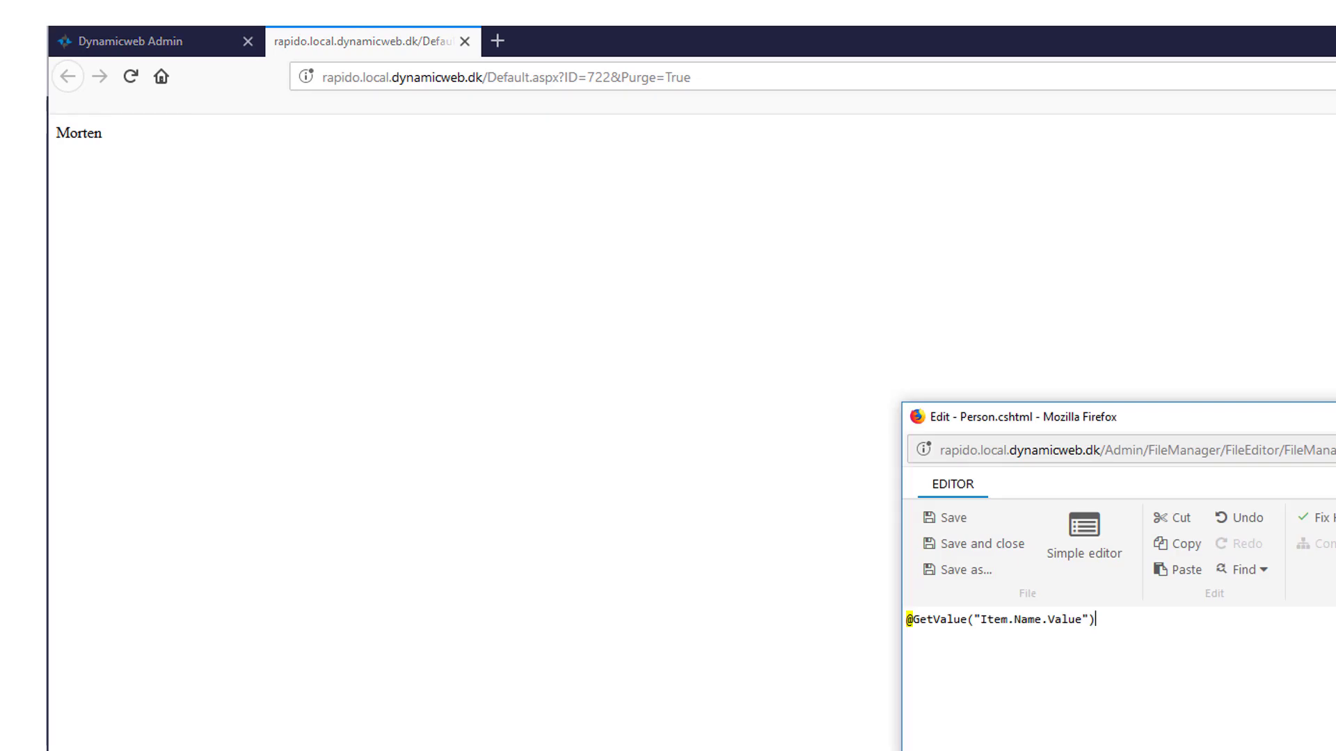
key("ctrl+a")
key("ctrl+c")
key("End")
key("Return")
key("ctrl+v")
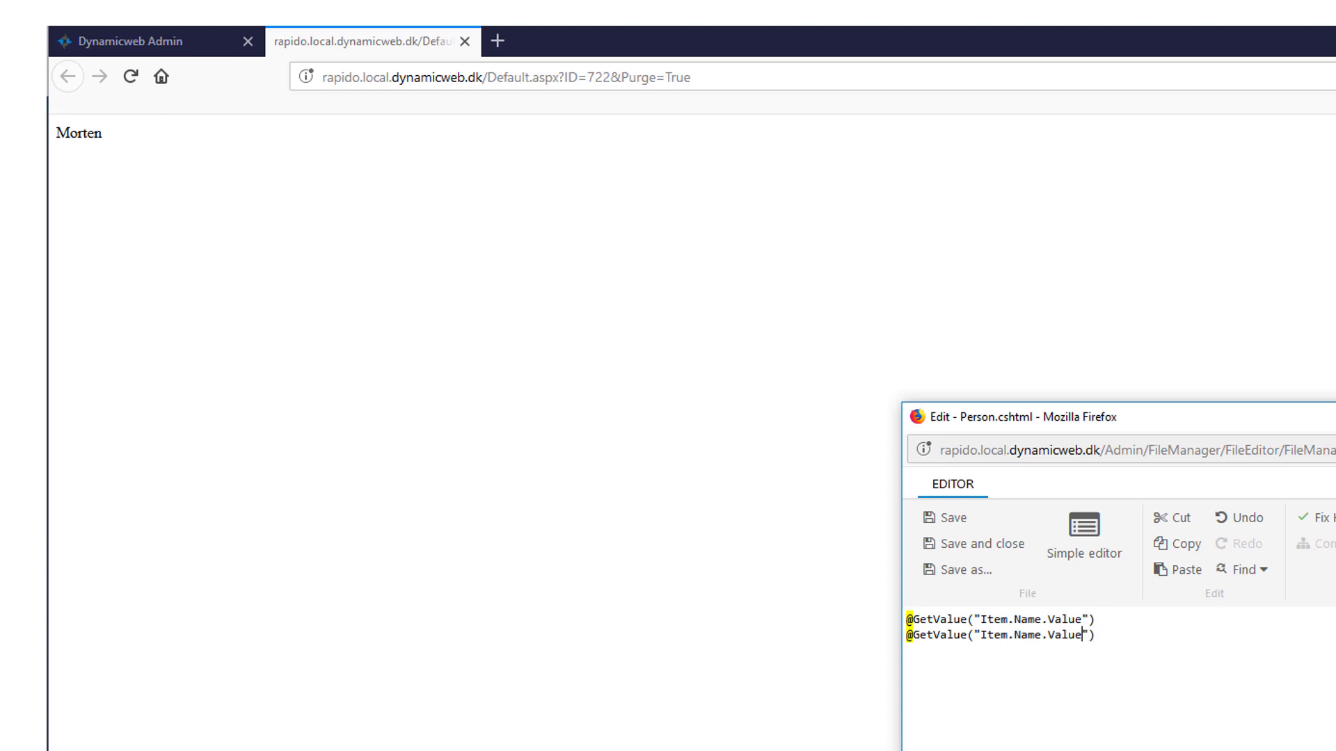
key("Left")
key("Left")
key("Left")
key("ctrl+shift+Left")
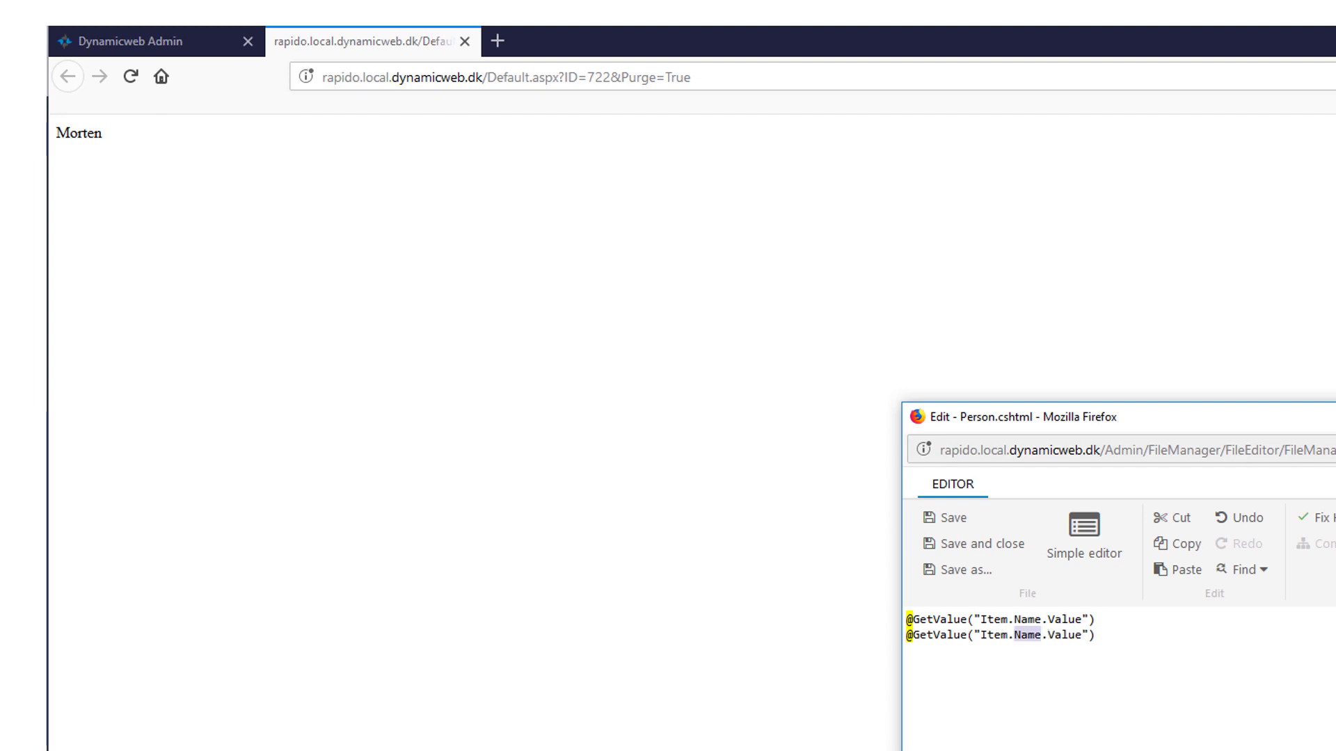
type("Birthda6")
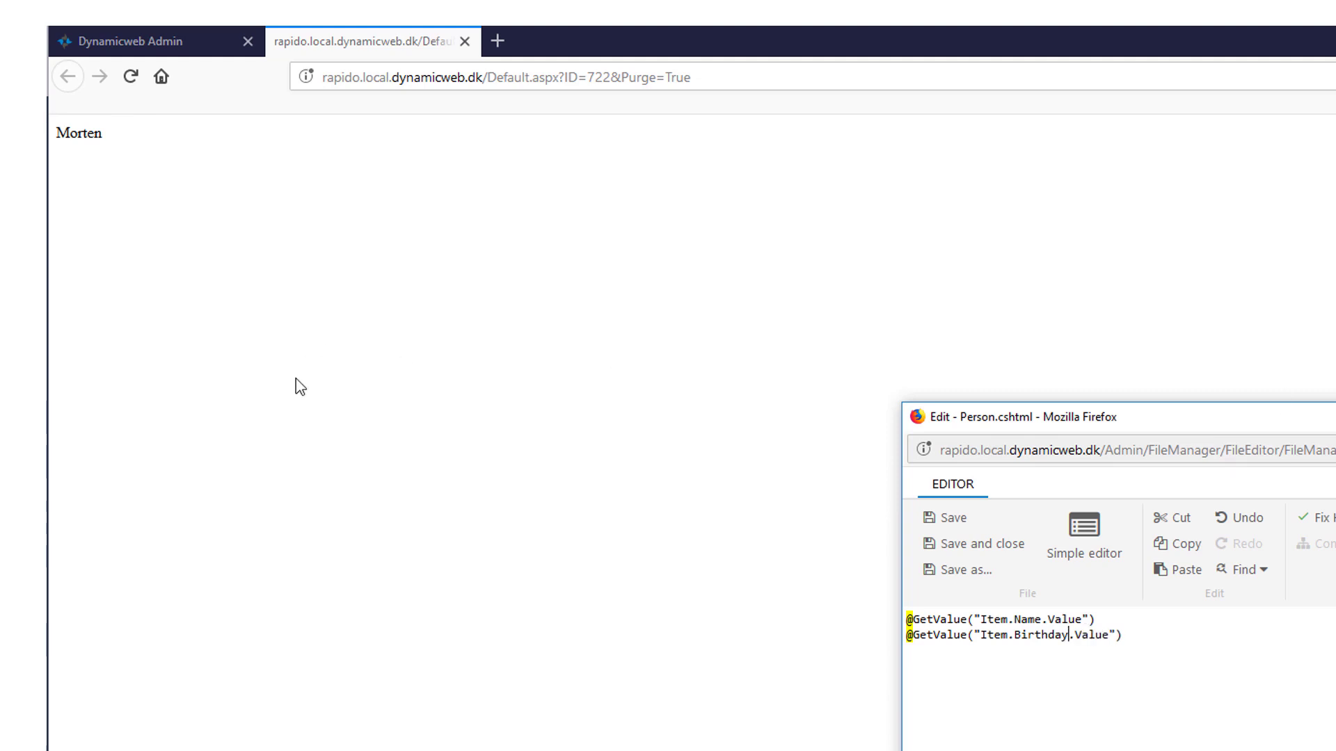
left_click(152, 33)
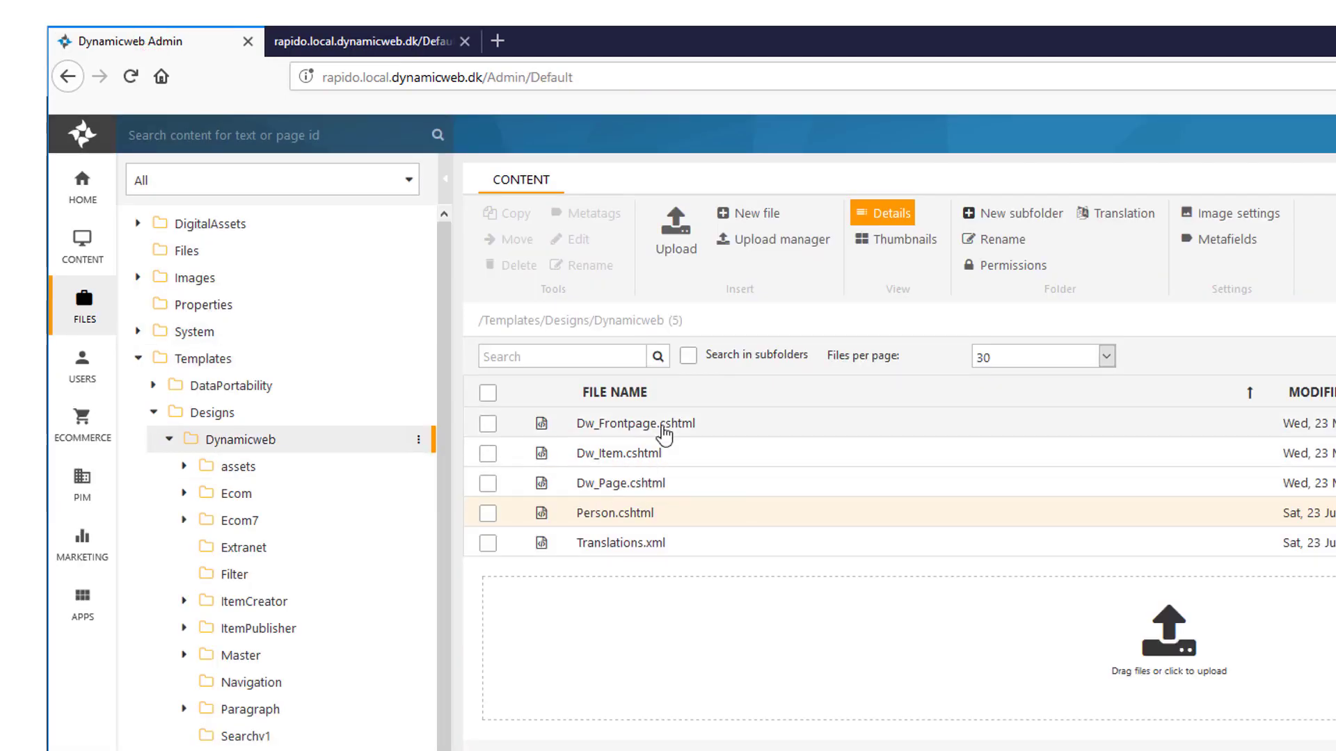
right_click(664, 433)
left_click(733, 475)
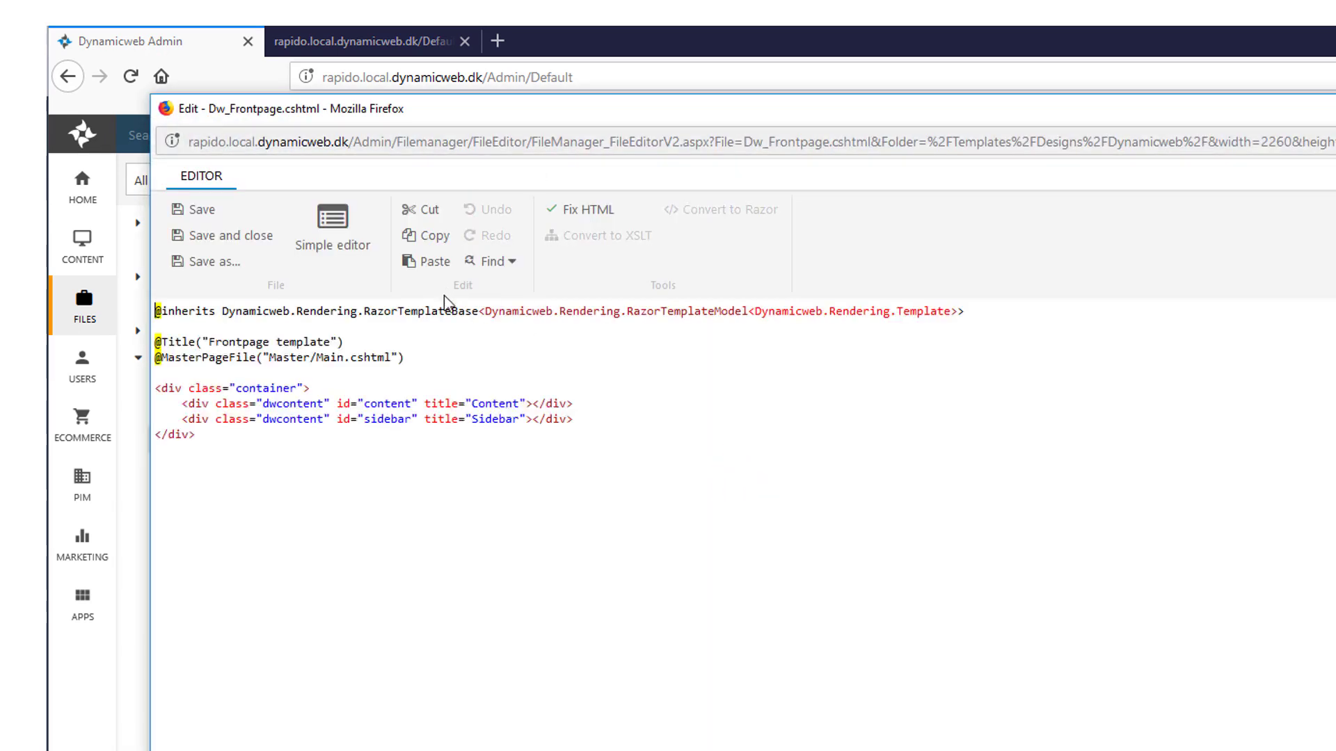
left_click_drag(464, 362, 117, 364)
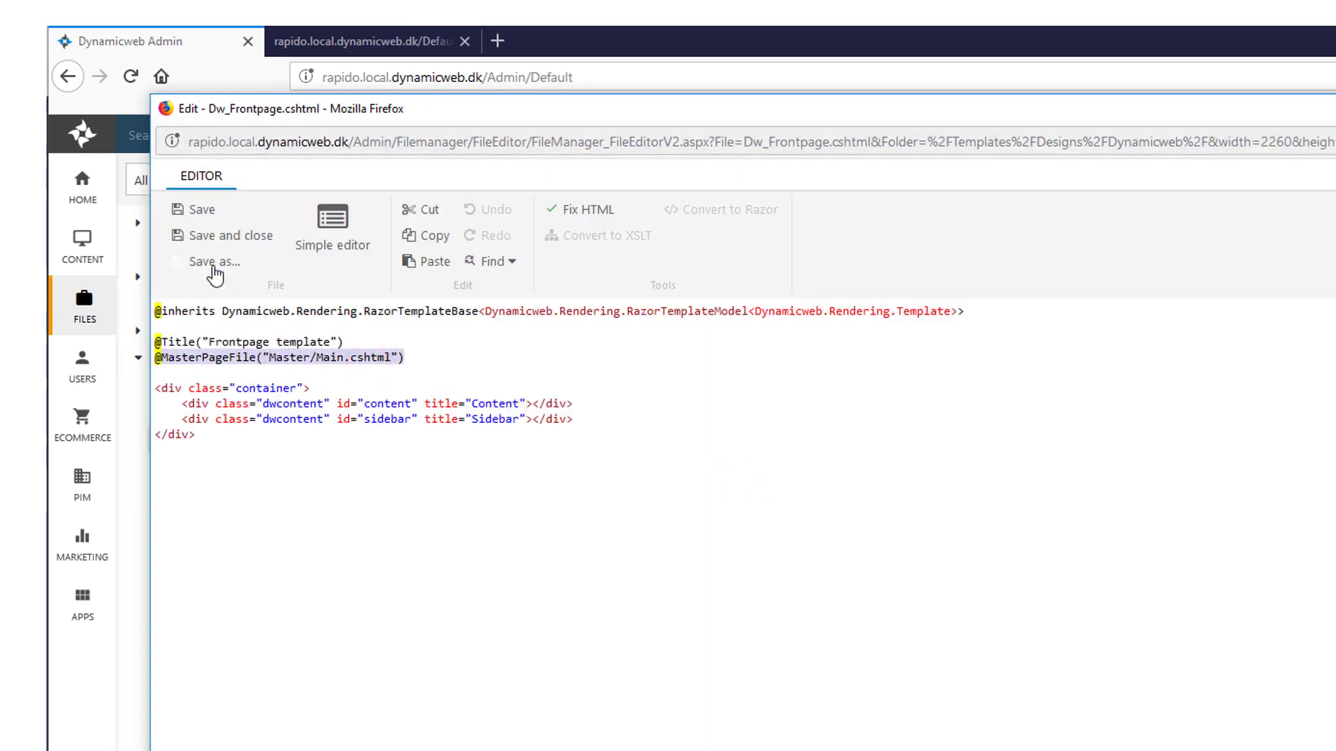
left_click(193, 210)
key("ctrl+w")
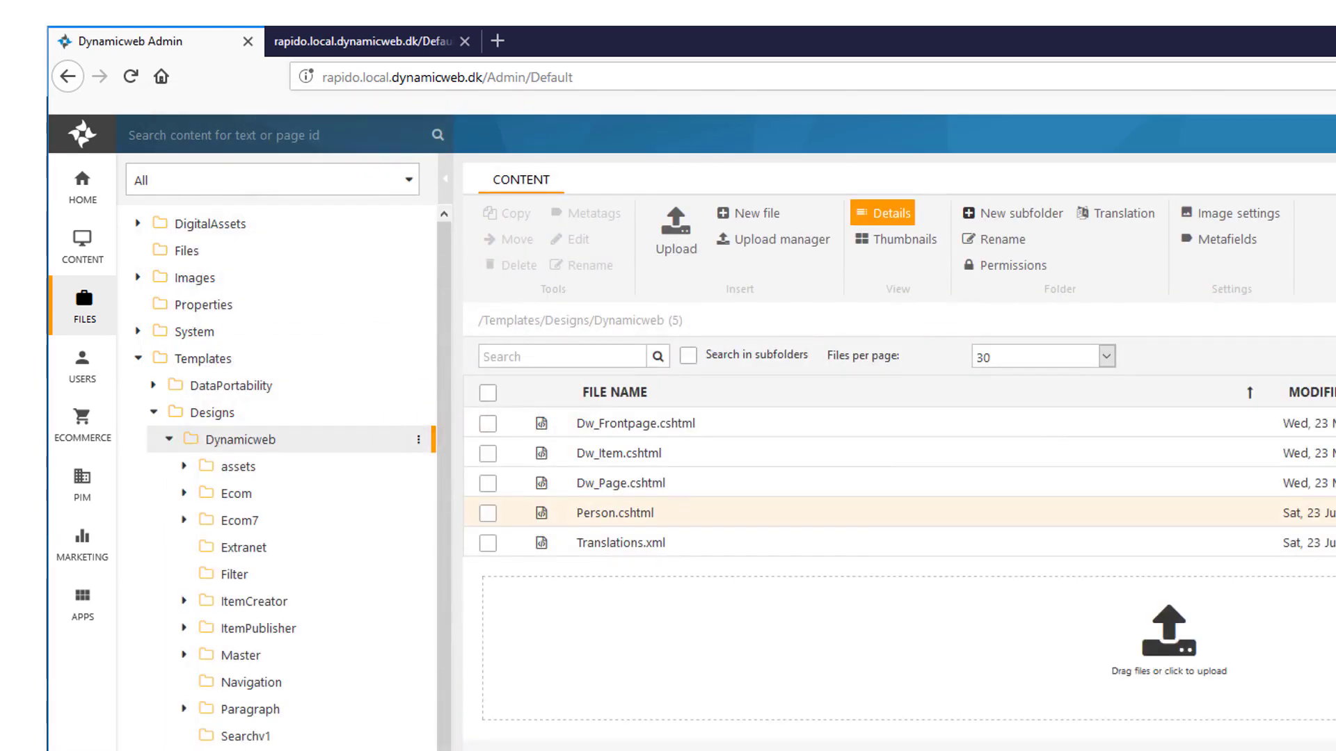
Step: Paste the master page line at the top of Person.cshtml and save it
key("Return")
key("Up")
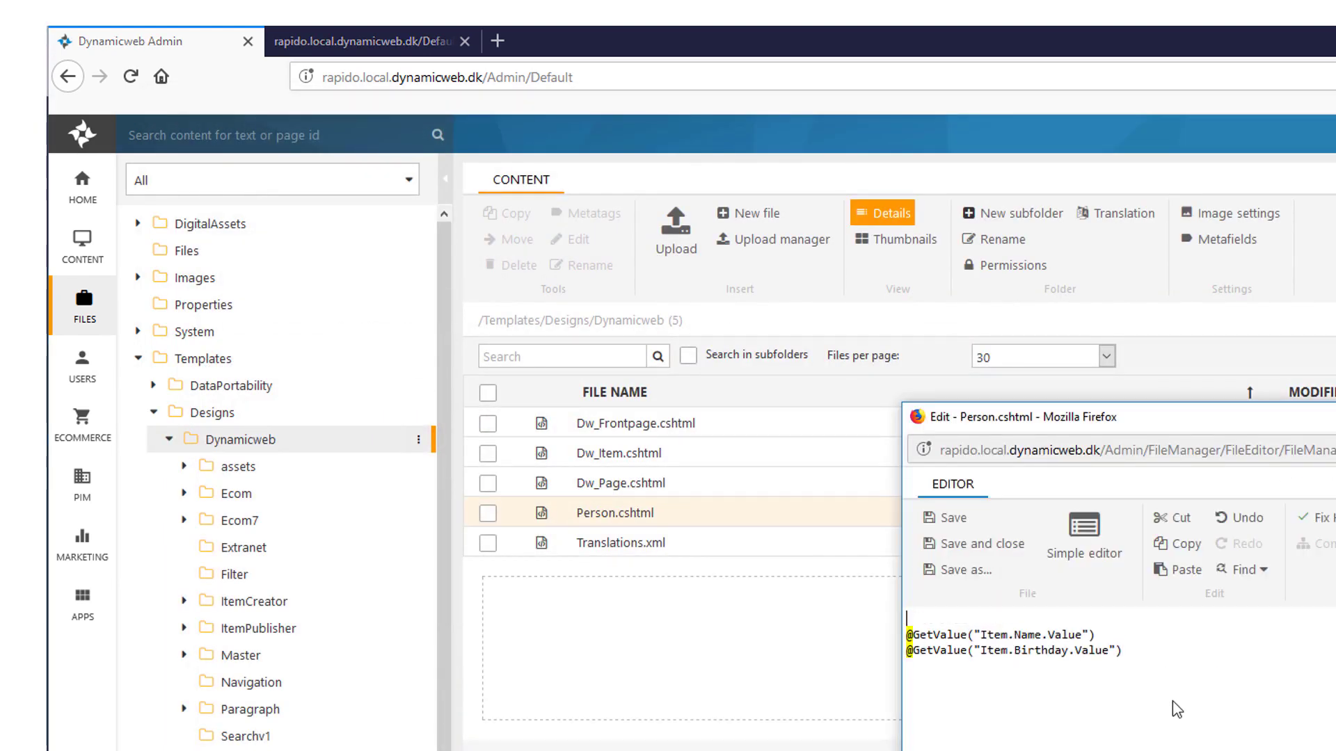
key("ctrl+v")
left_click(959, 527)
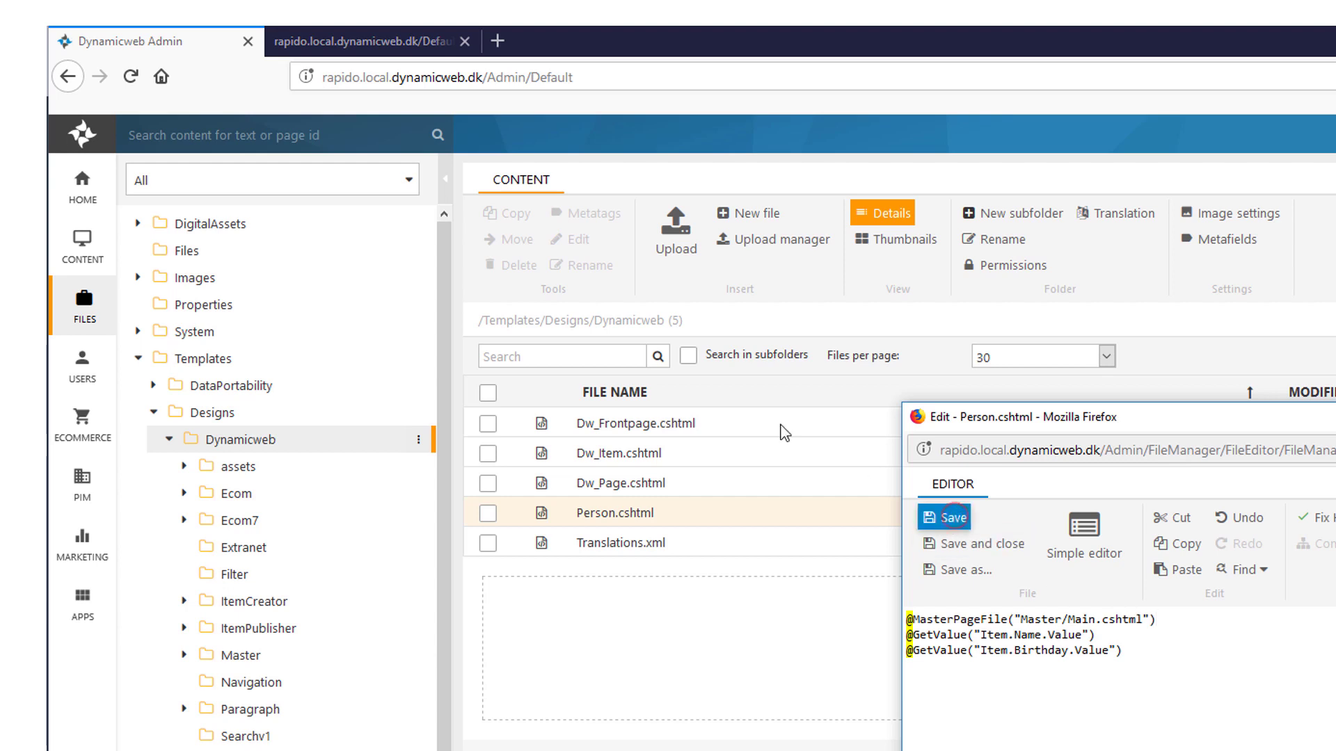
Step: Reload the live person page and inspect the time portion of the displayed birthday
left_click(398, 43)
left_click(581, 370)
key("F5")
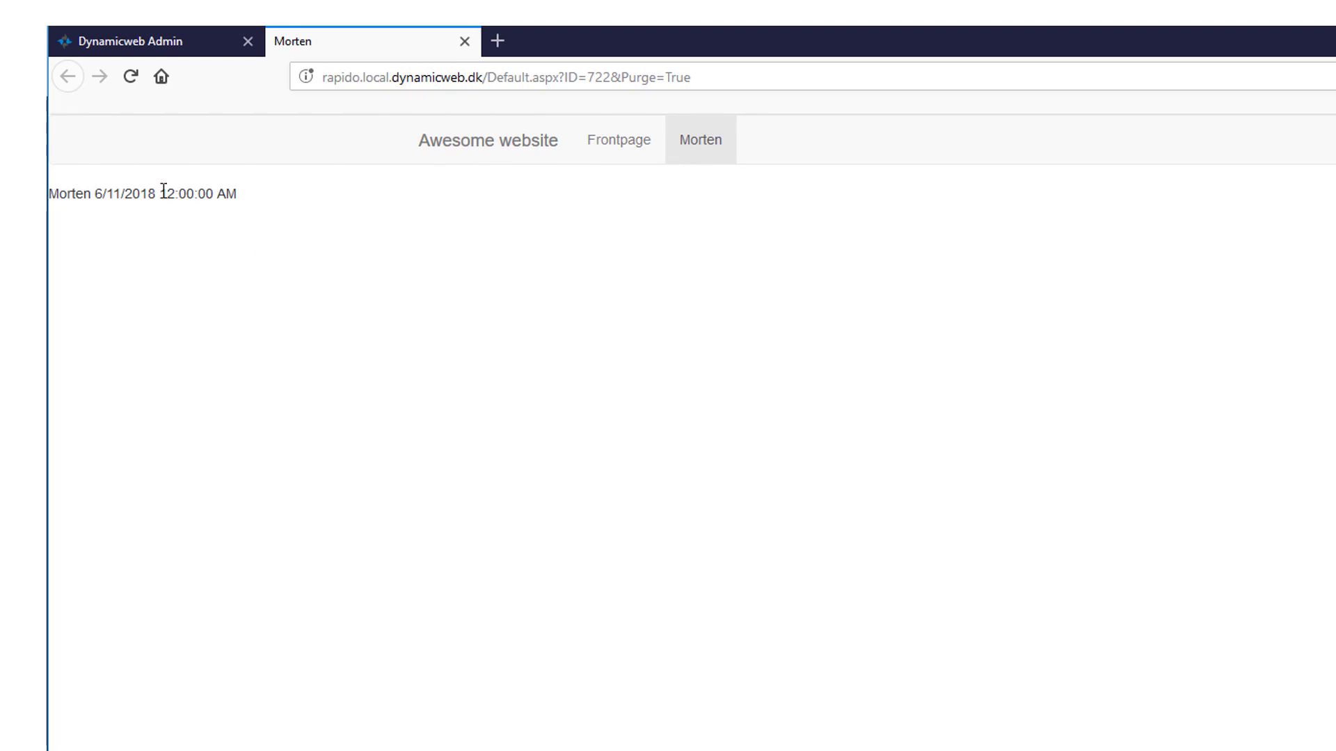
left_click_drag(161, 194, 241, 196)
Step: Wrap the name line in <h2>…</h2> and start the birthday line with <p>
key("alt+Tab")
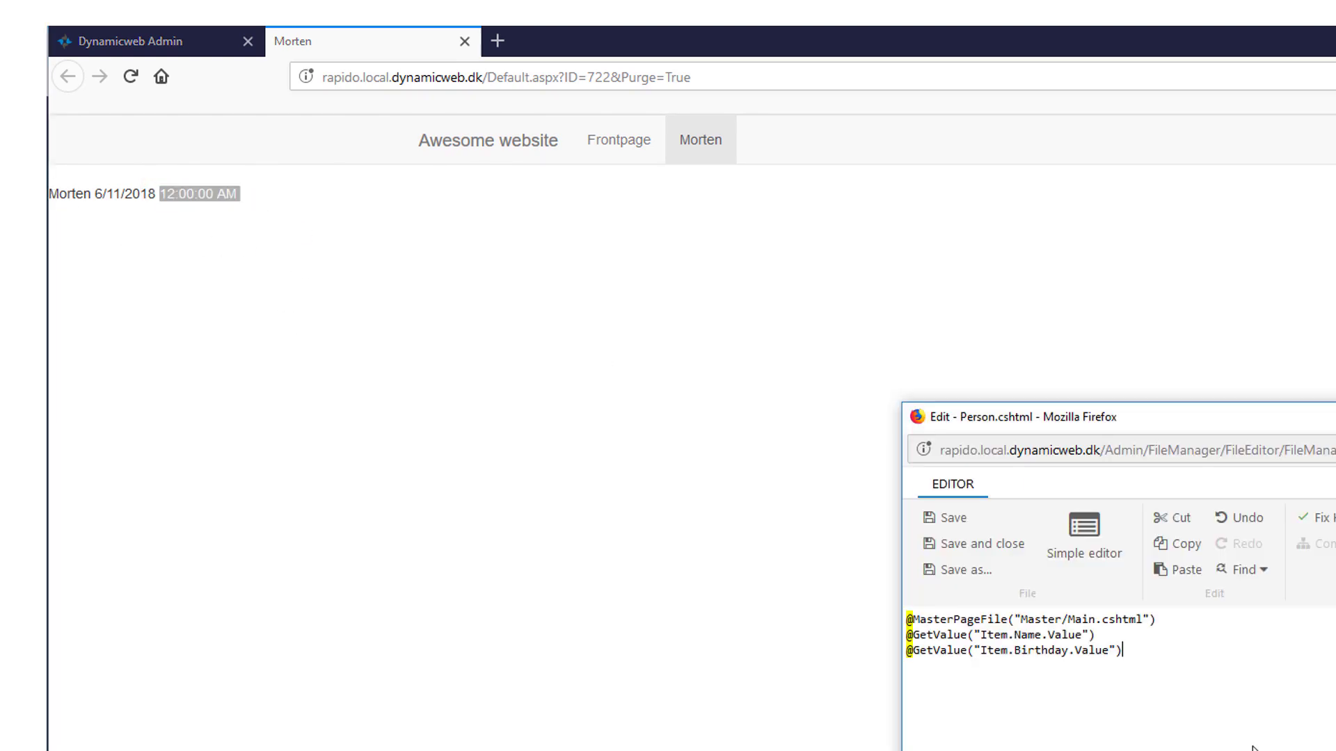
type("<h1")
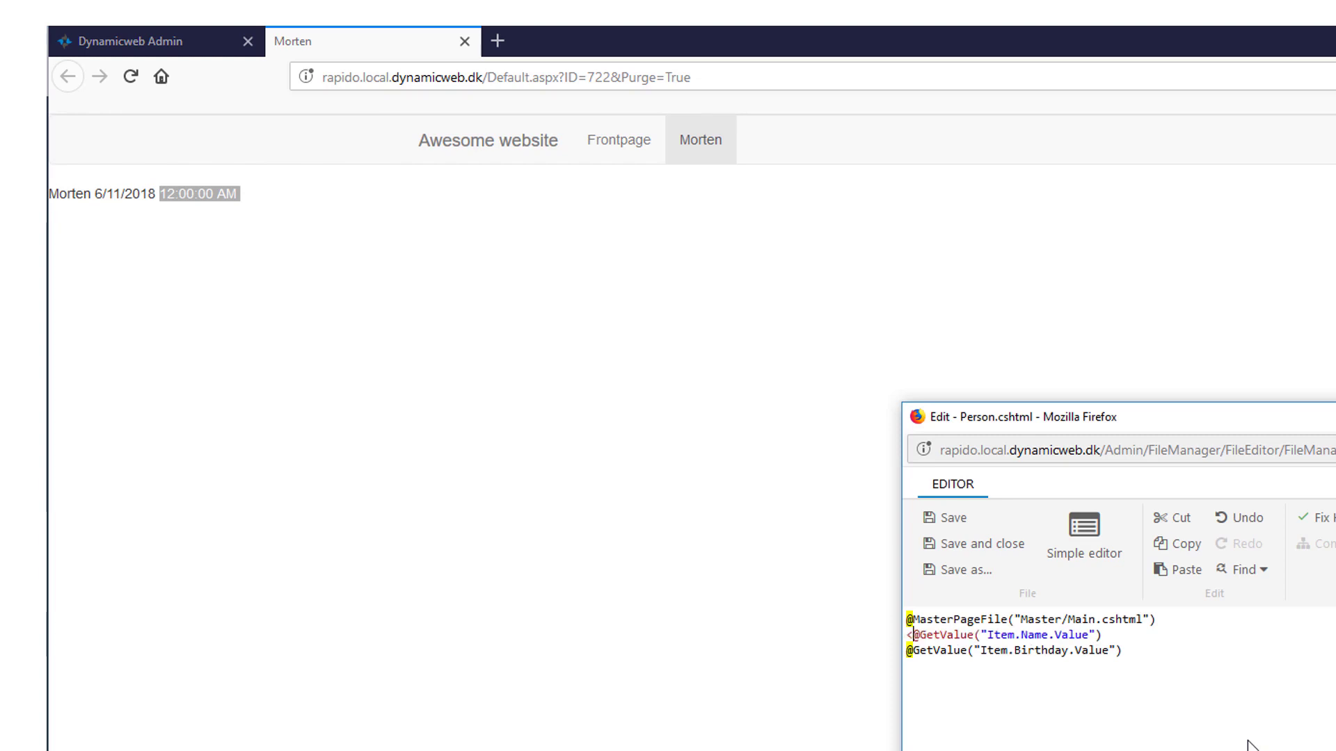
key("BackSpace")
type("2>")
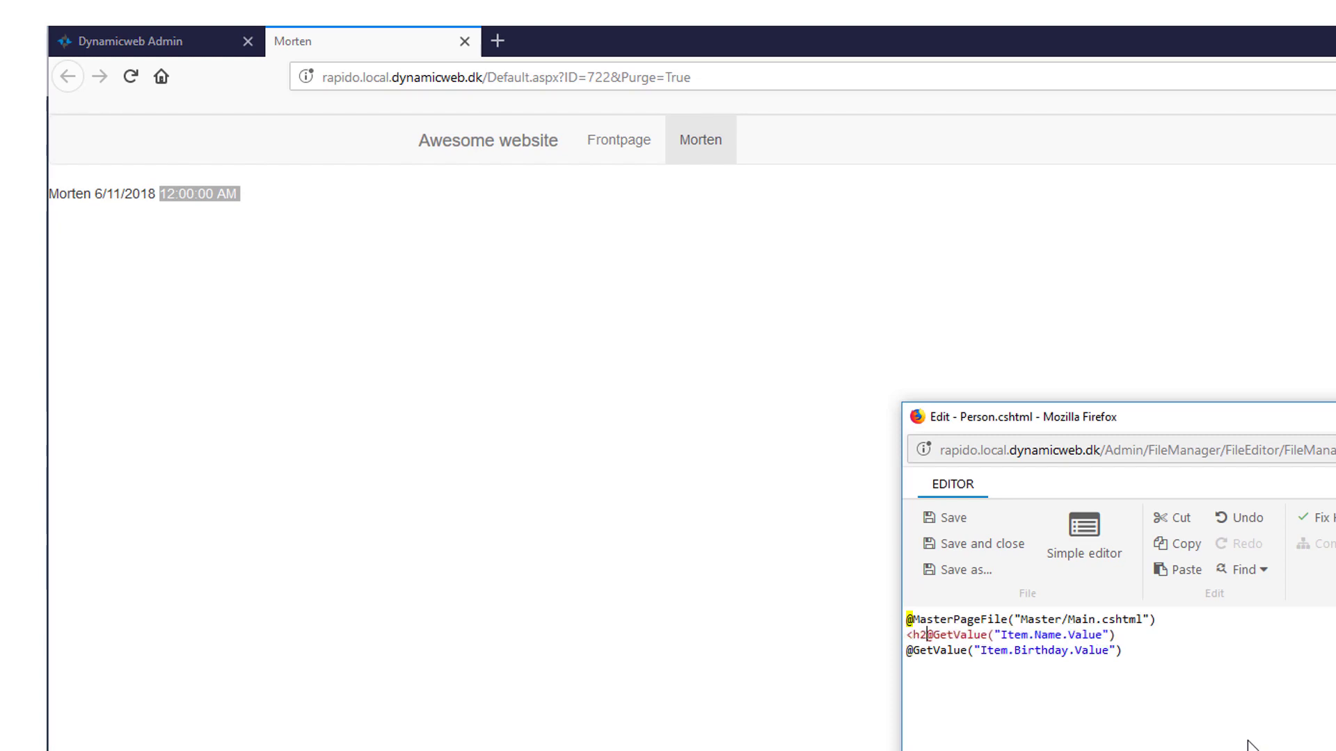
key("End")
type("<")
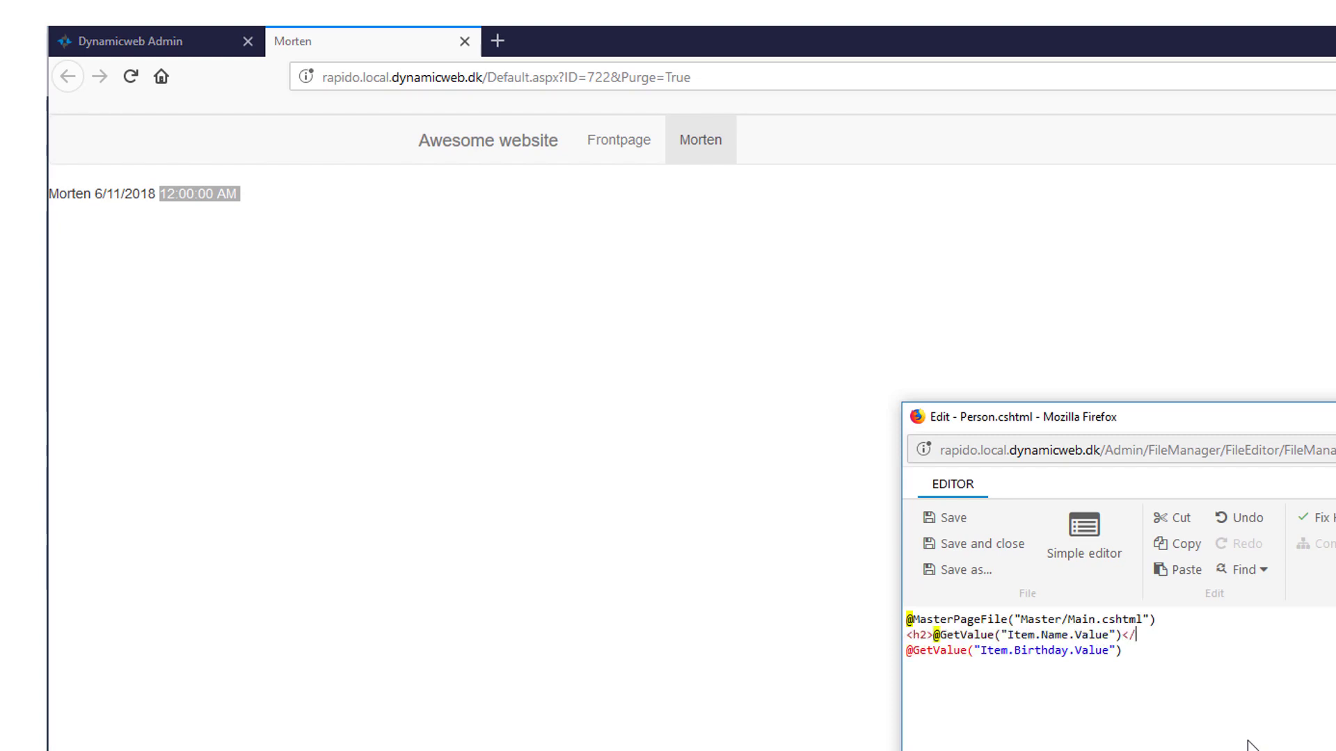
type("/h2>")
key("Home")
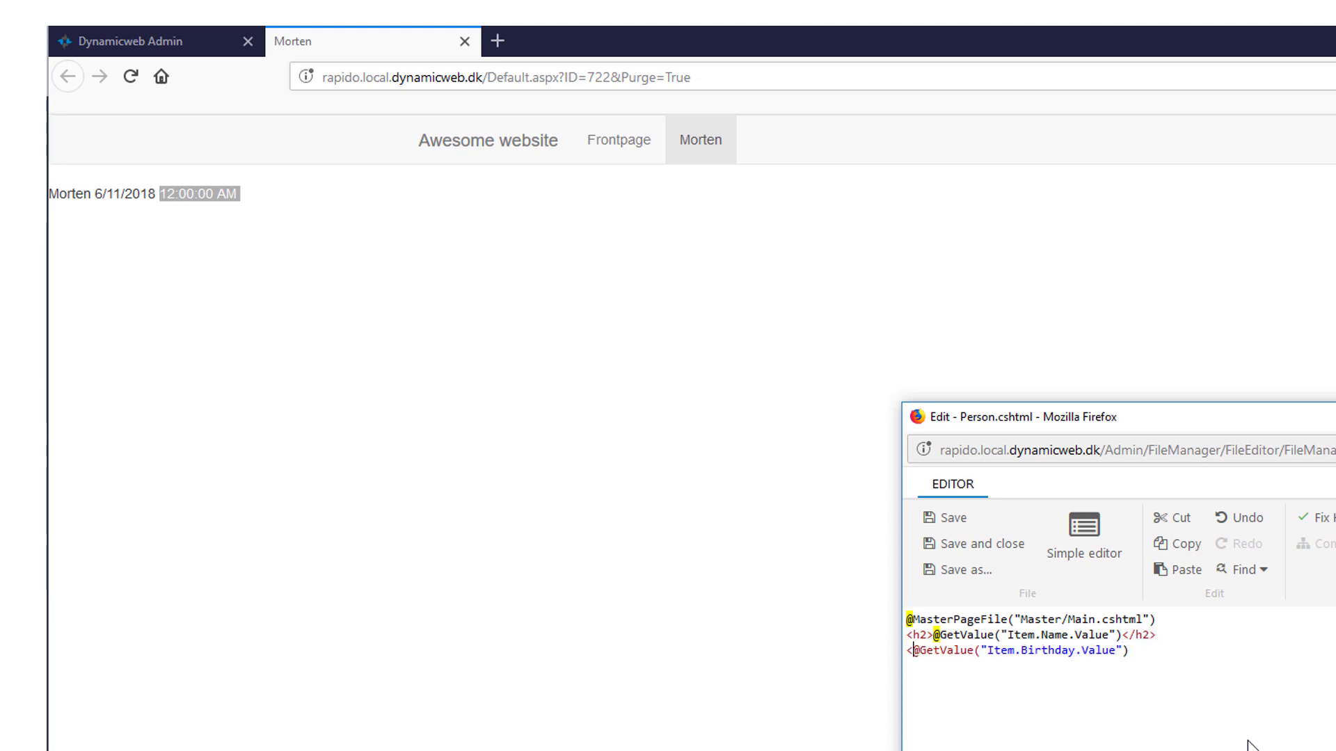
type("<p>")
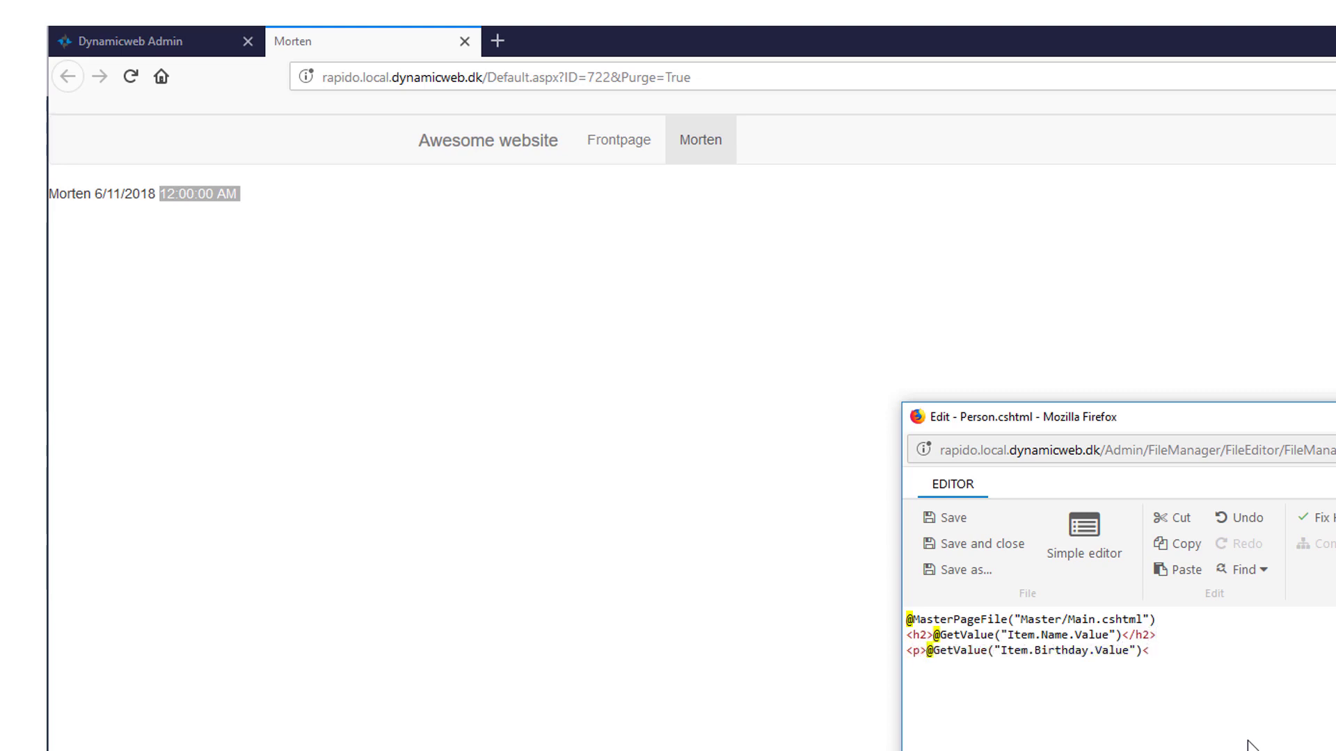
key("Left")
left_click(988, 650)
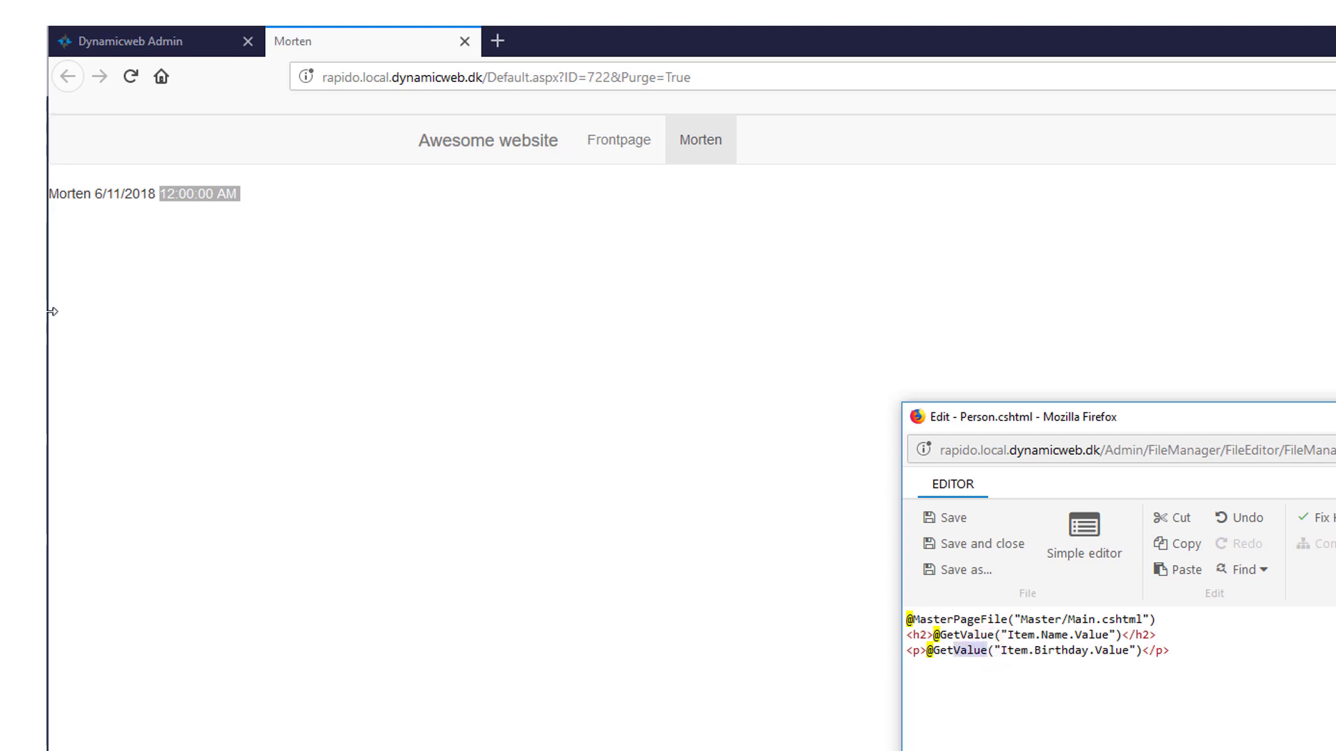
type("Date")
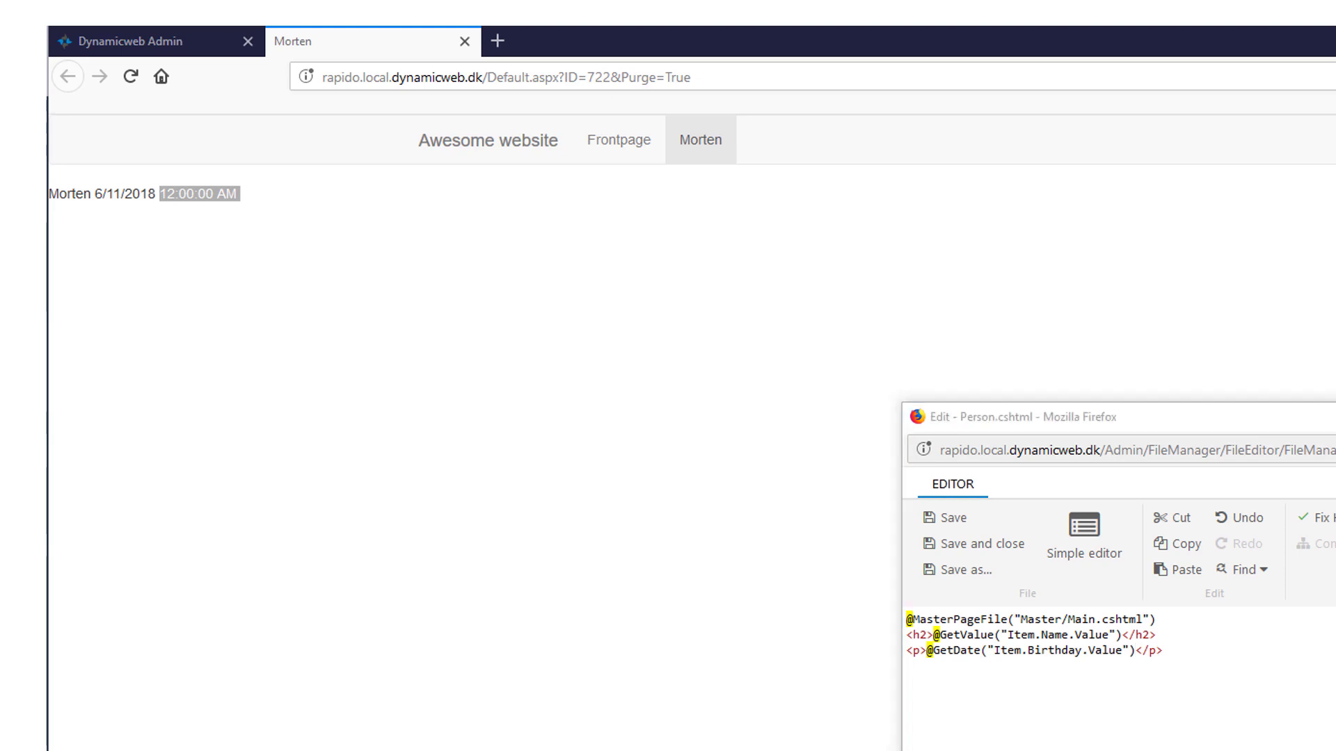
left_click(1204, 671)
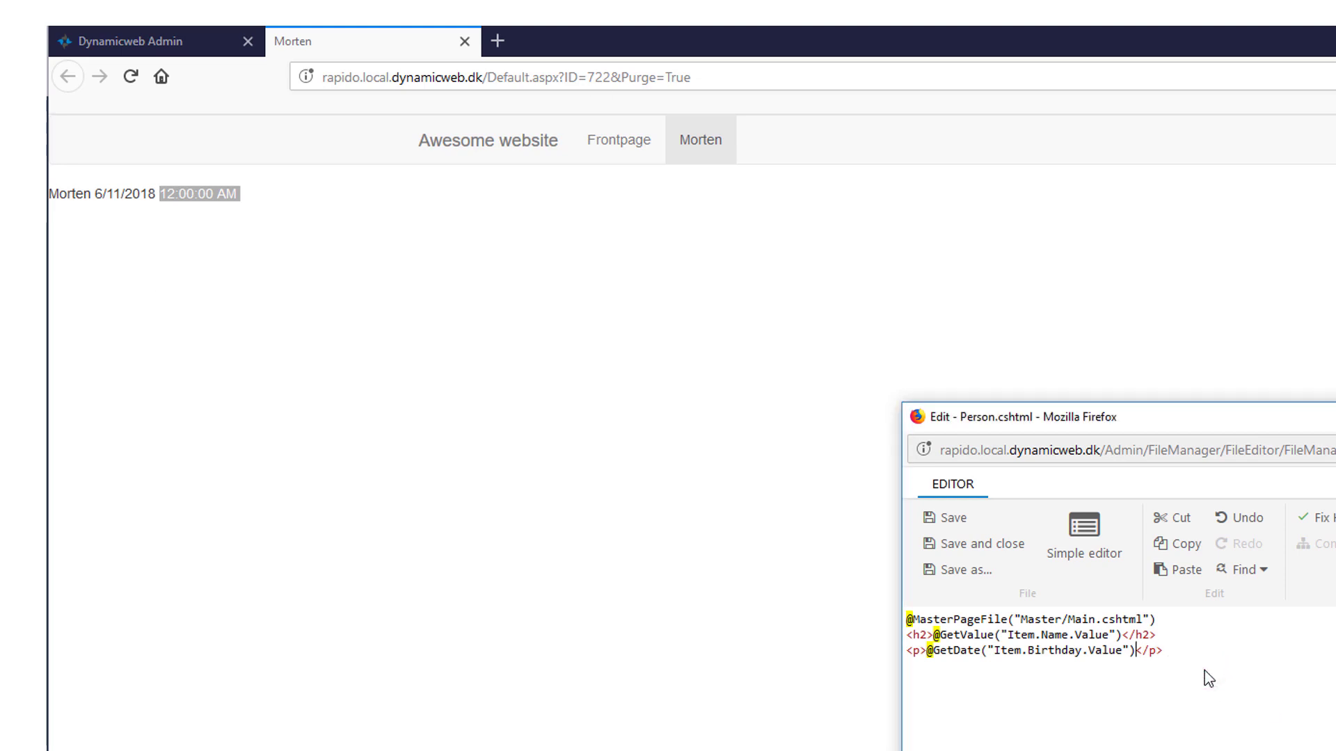
type(".")
type("ToShort")
type("DateString")
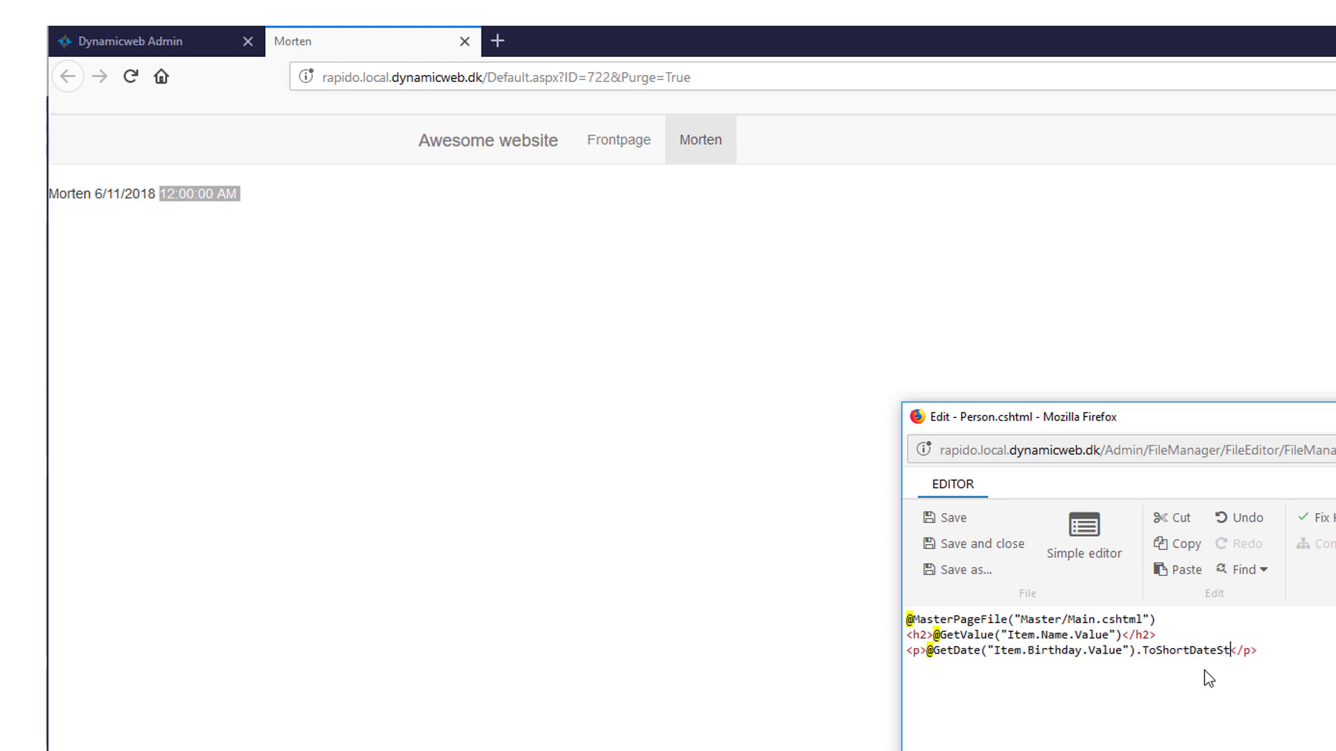
type("()")
left_click(952, 520)
left_click(572, 413)
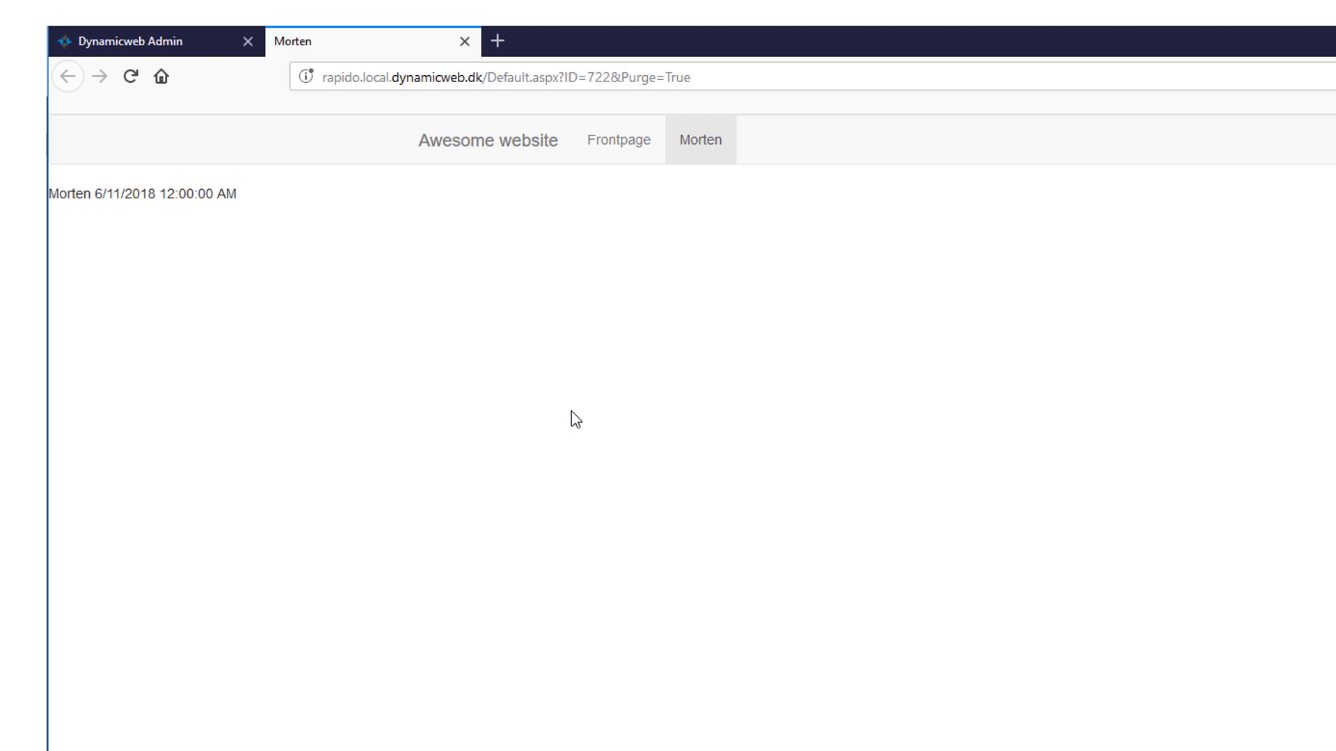
key("F5")
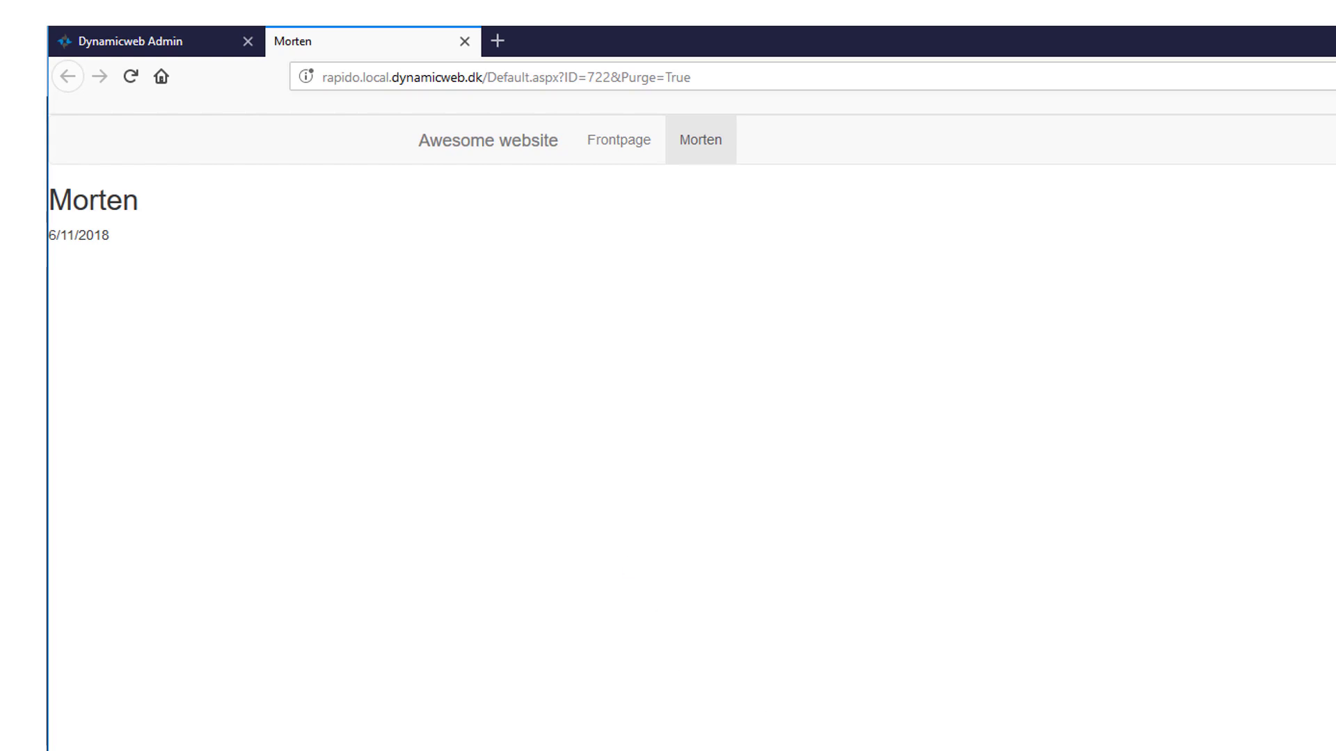
left_click(139, 39)
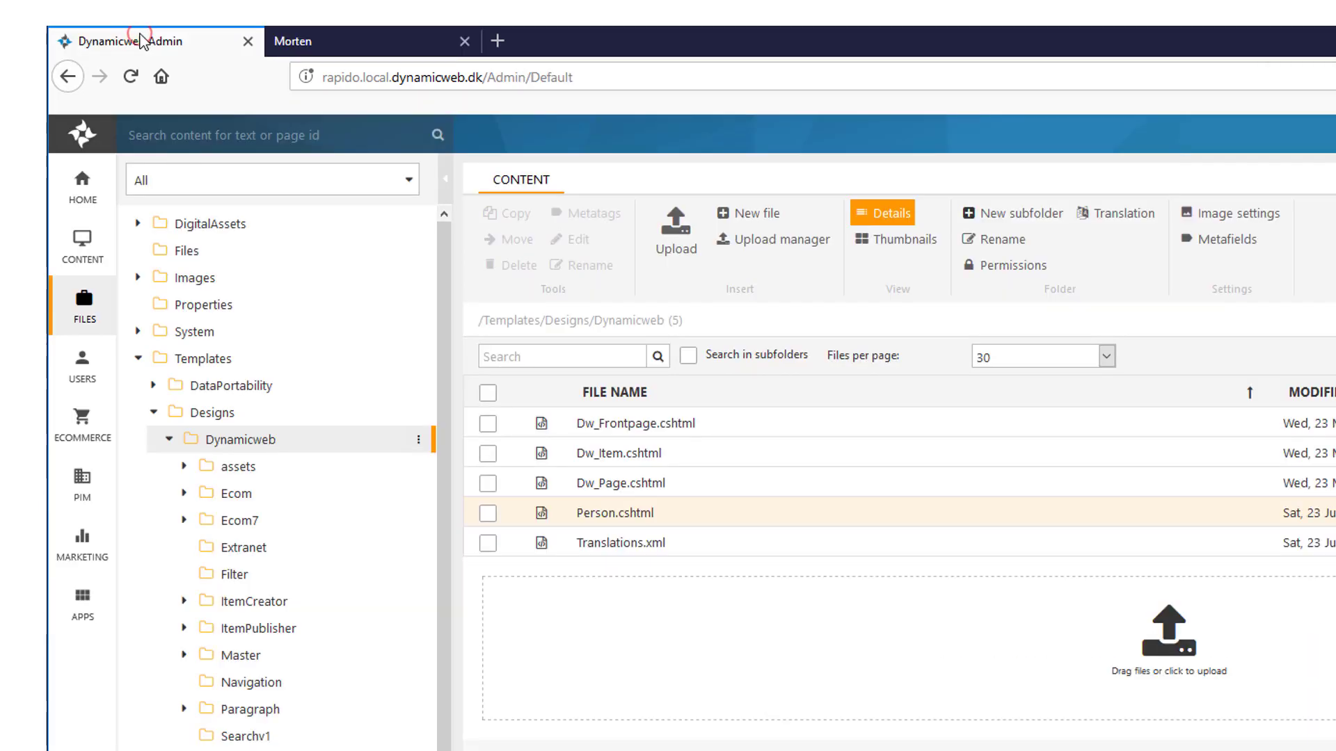
Step: Add a new item type named Employee under the Persons category
left_click(72, 749)
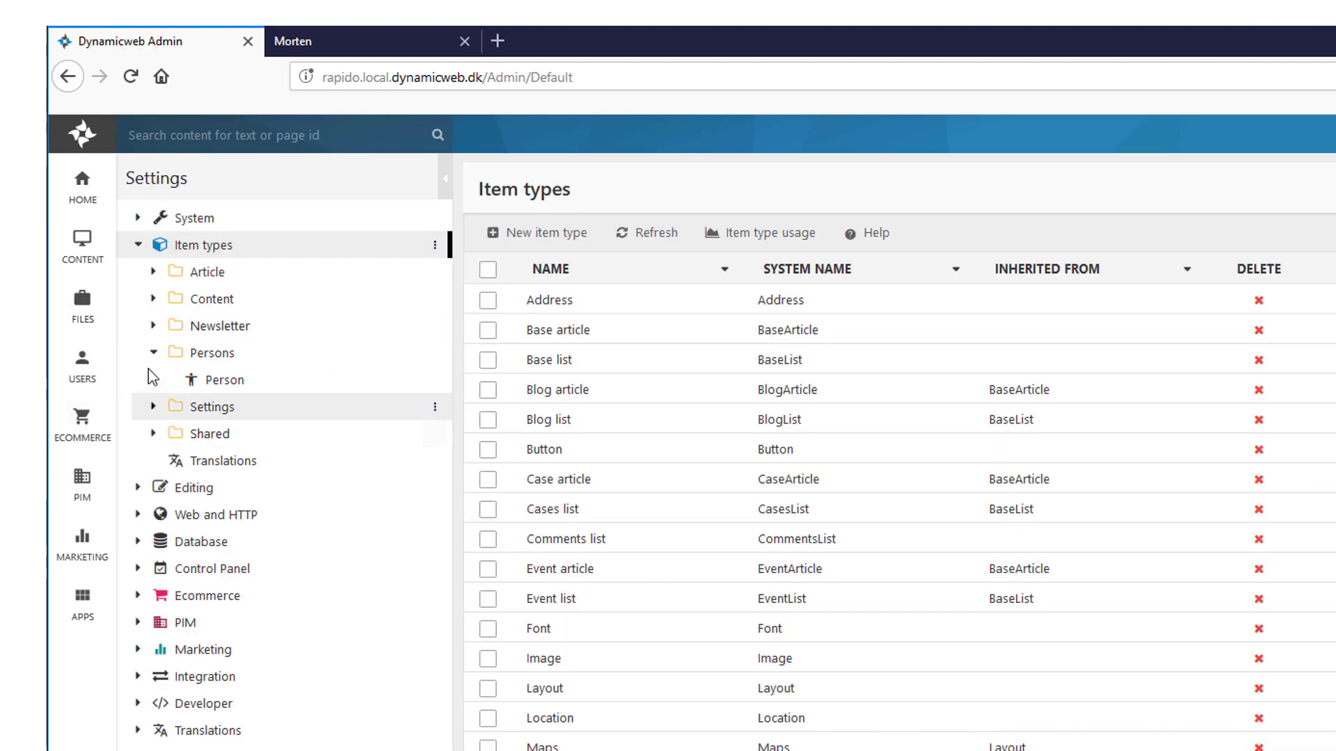
left_click(228, 360)
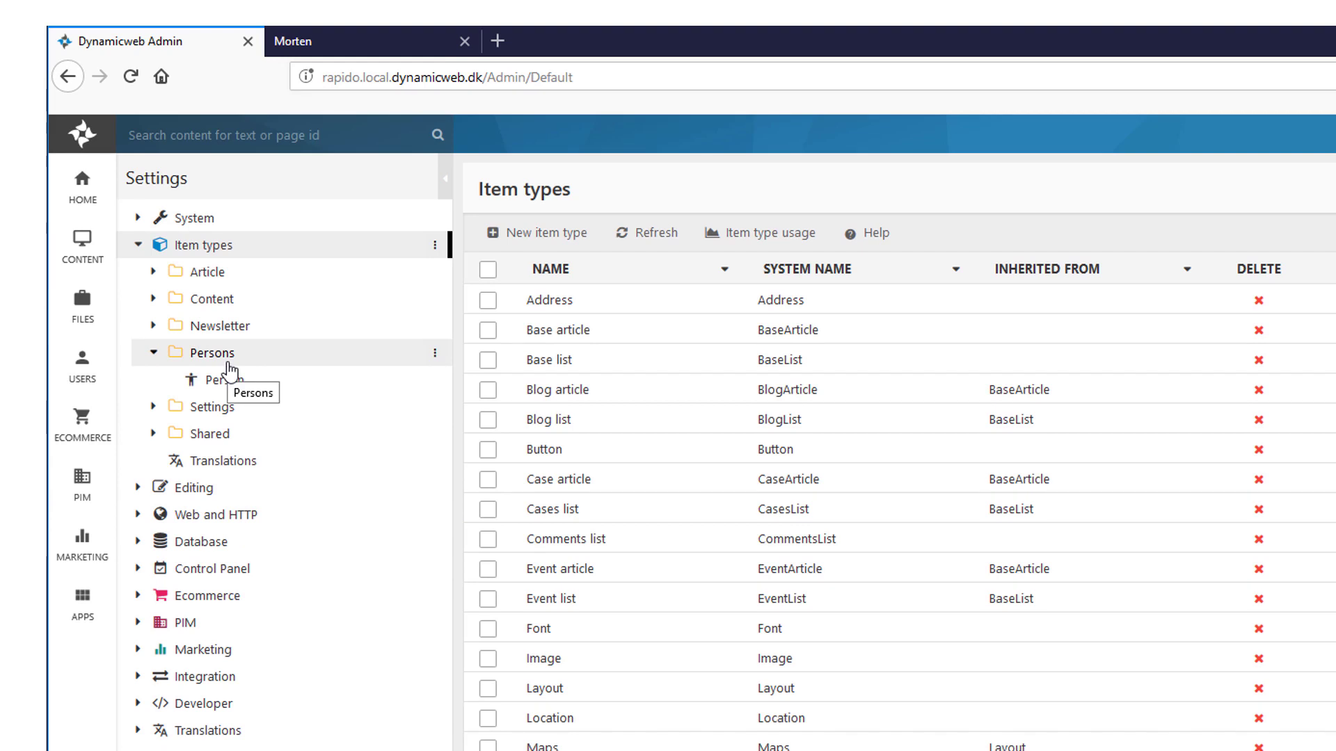
right_click(228, 363)
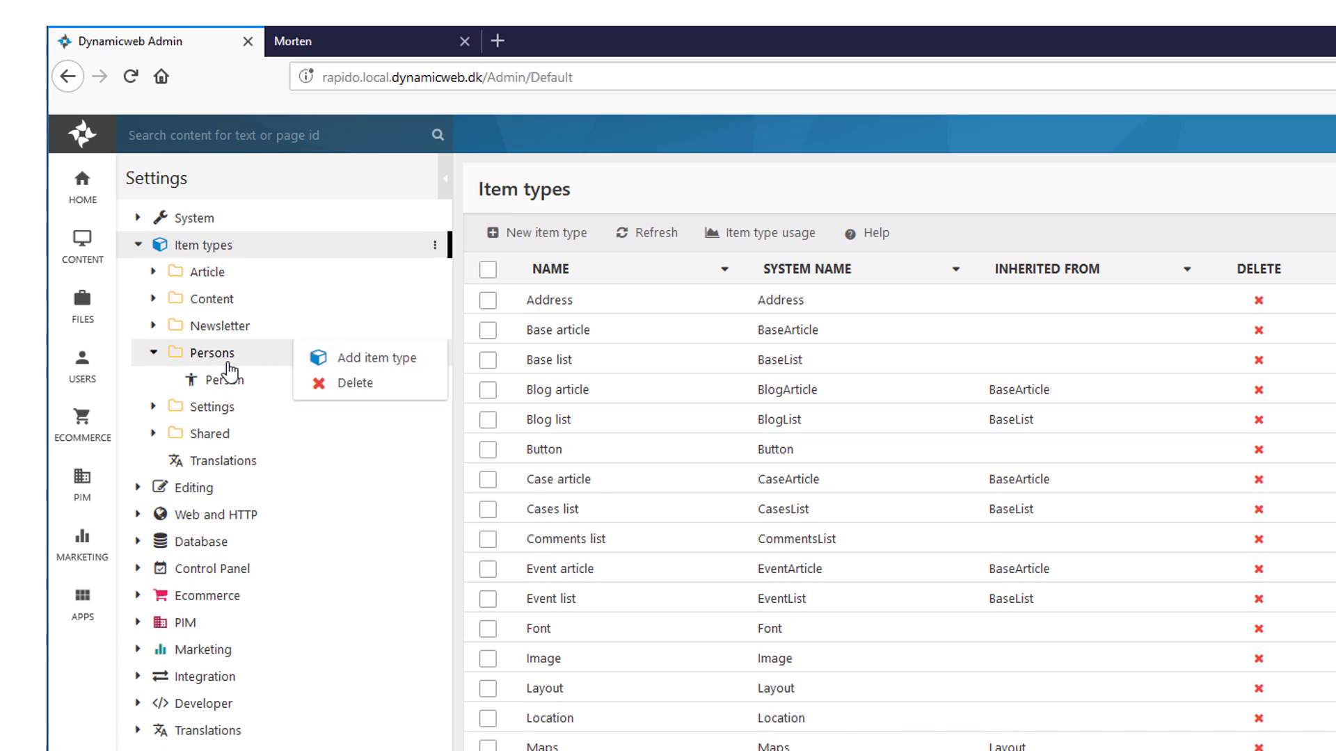
left_click(355, 354)
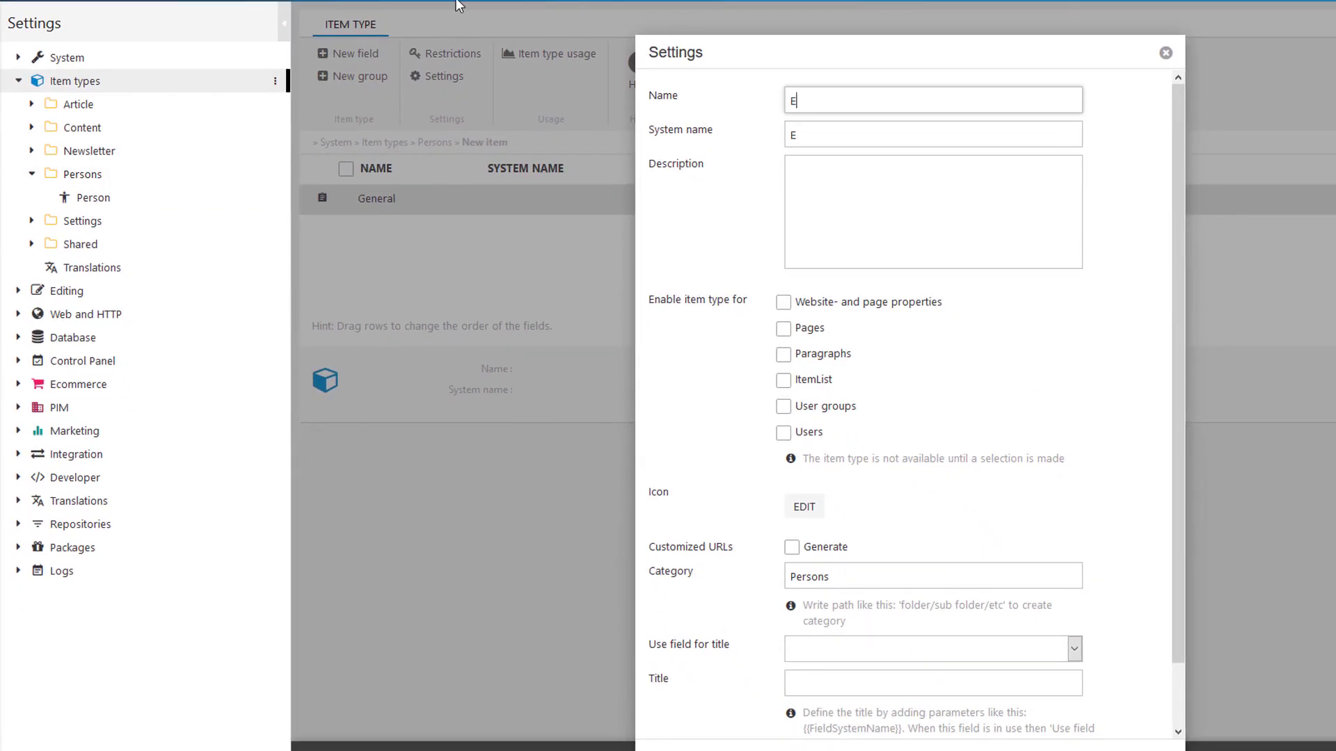
type("Employee")
Step: Enable Employee for pages, give it the AccountBox icon, and inherit from Person
left_click(783, 329)
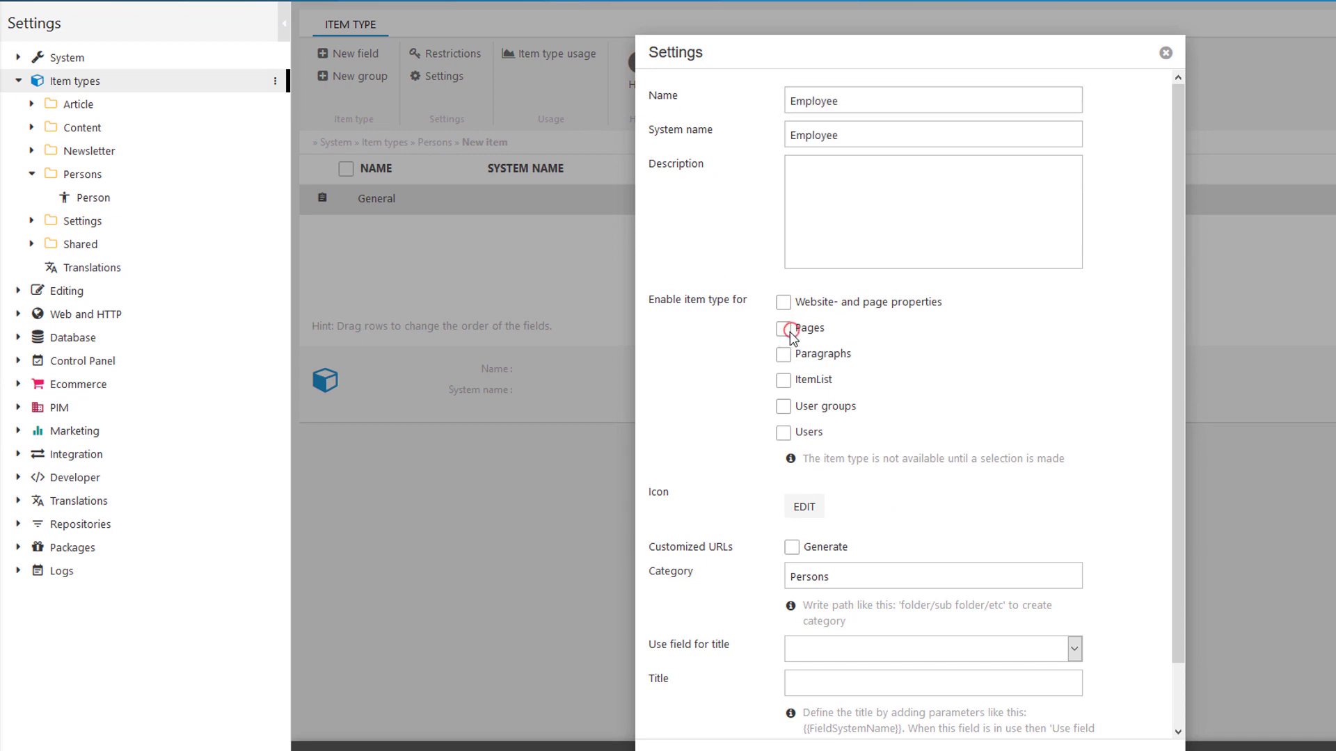
left_click(804, 542)
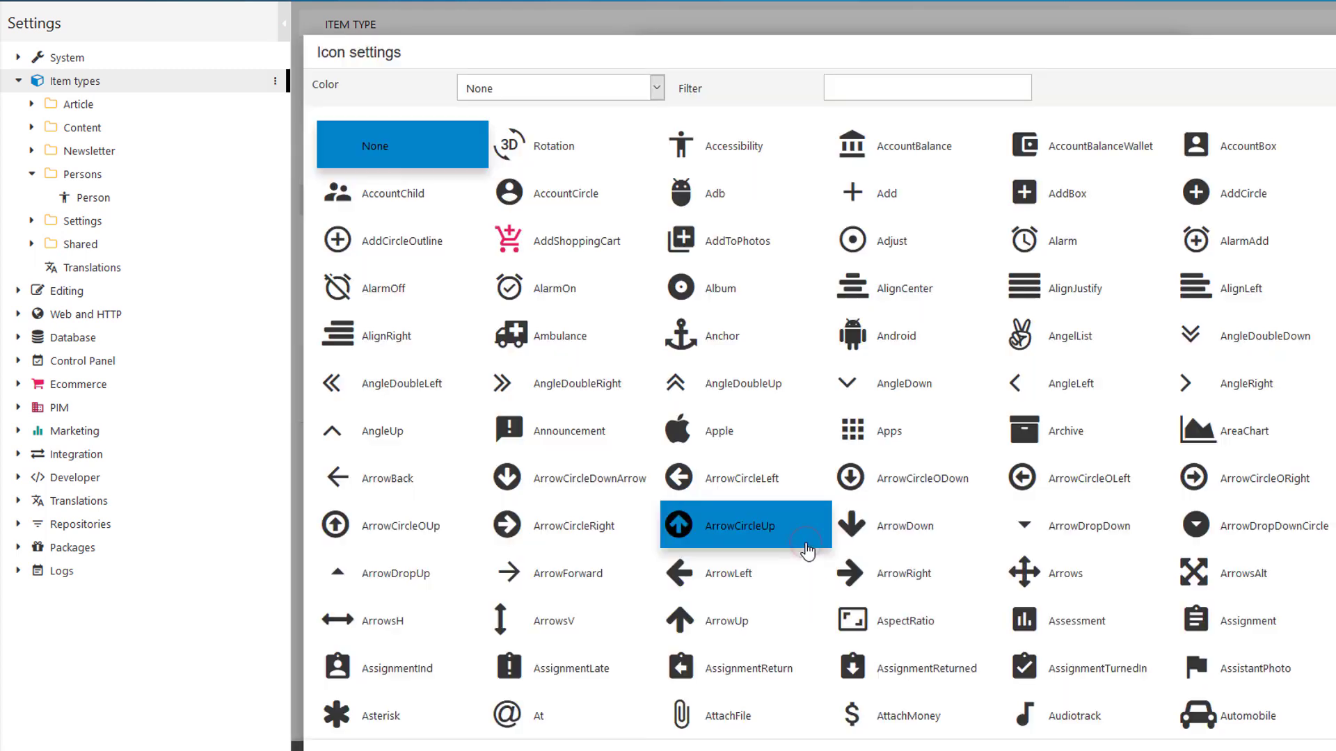
left_click(1198, 159)
scroll(952, 546, "down", 2)
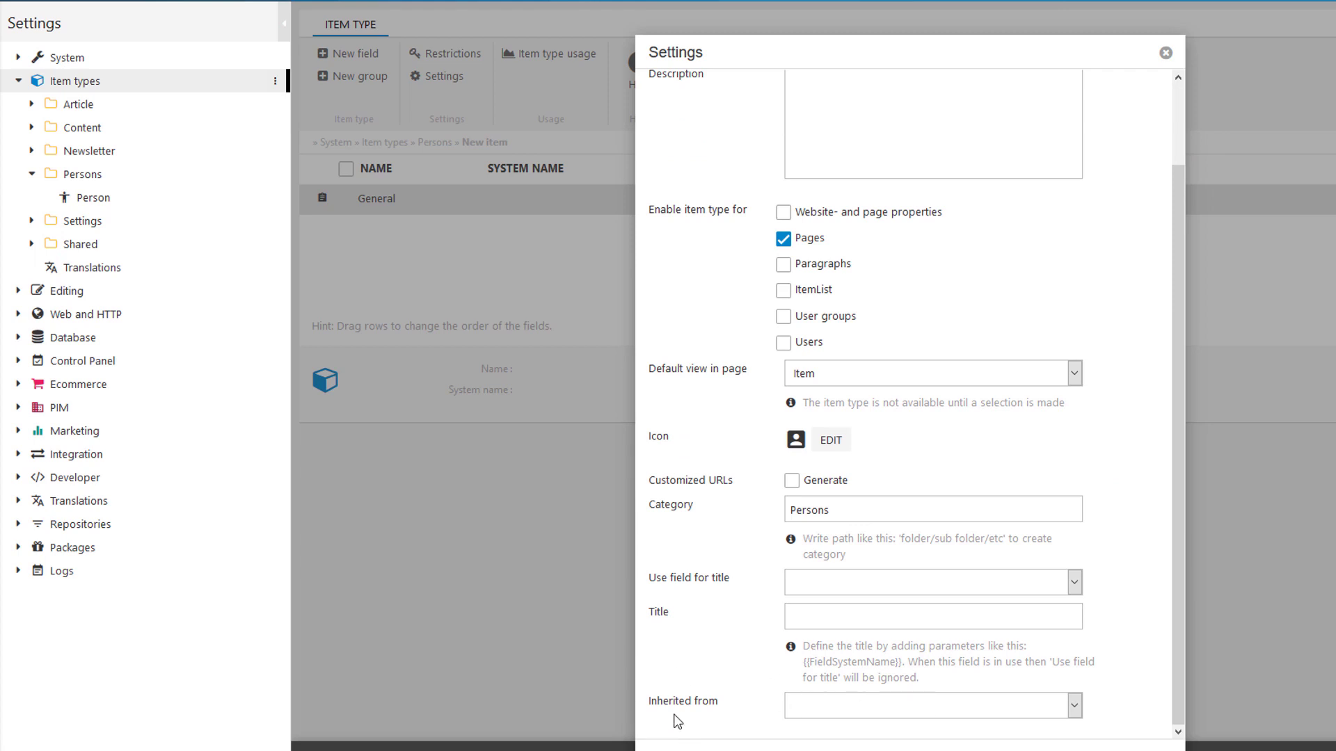
left_click(807, 708)
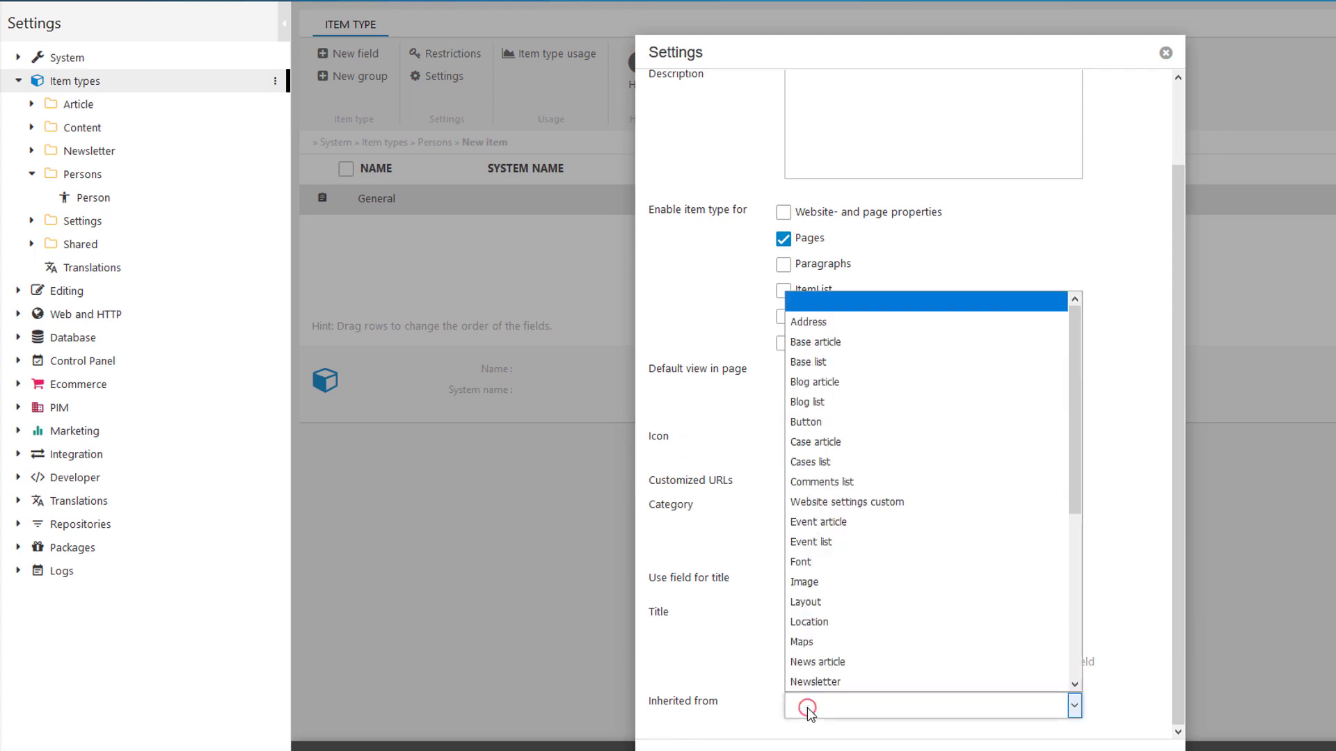
scroll(878, 620, "down", 5)
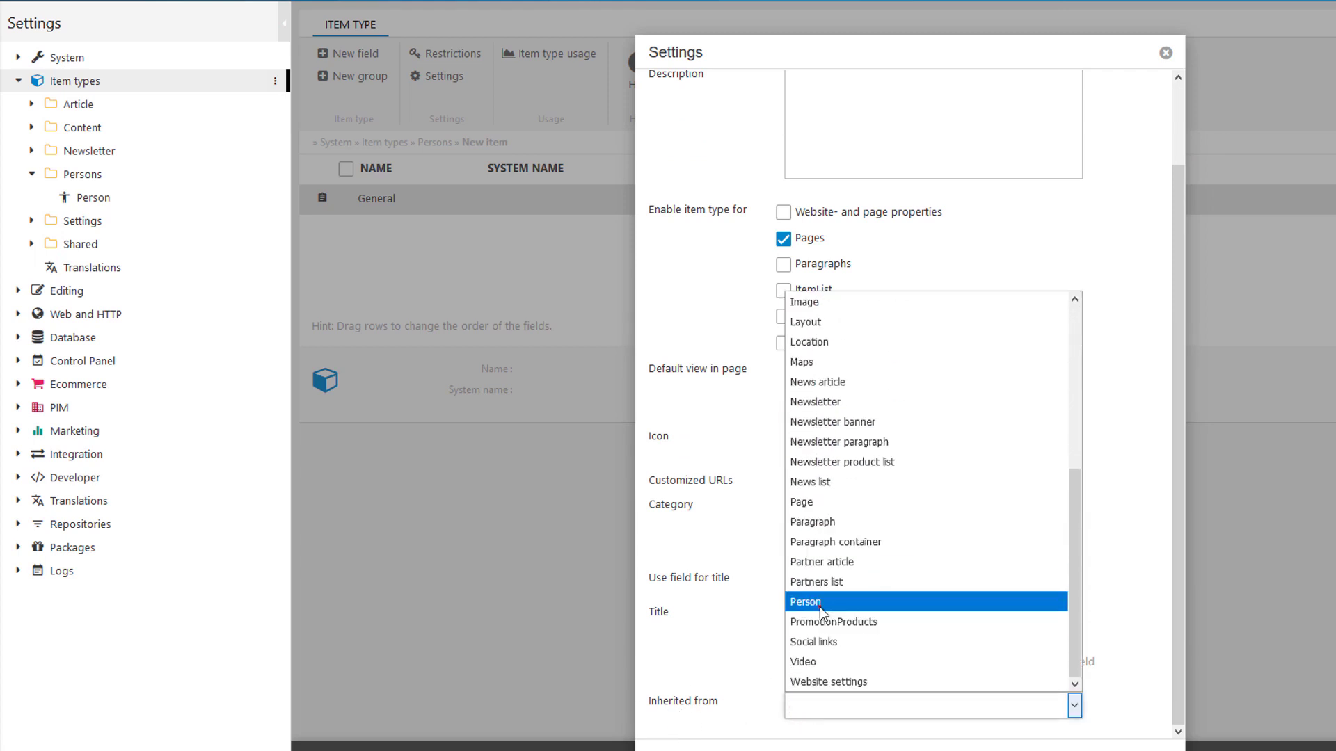
left_click(821, 602)
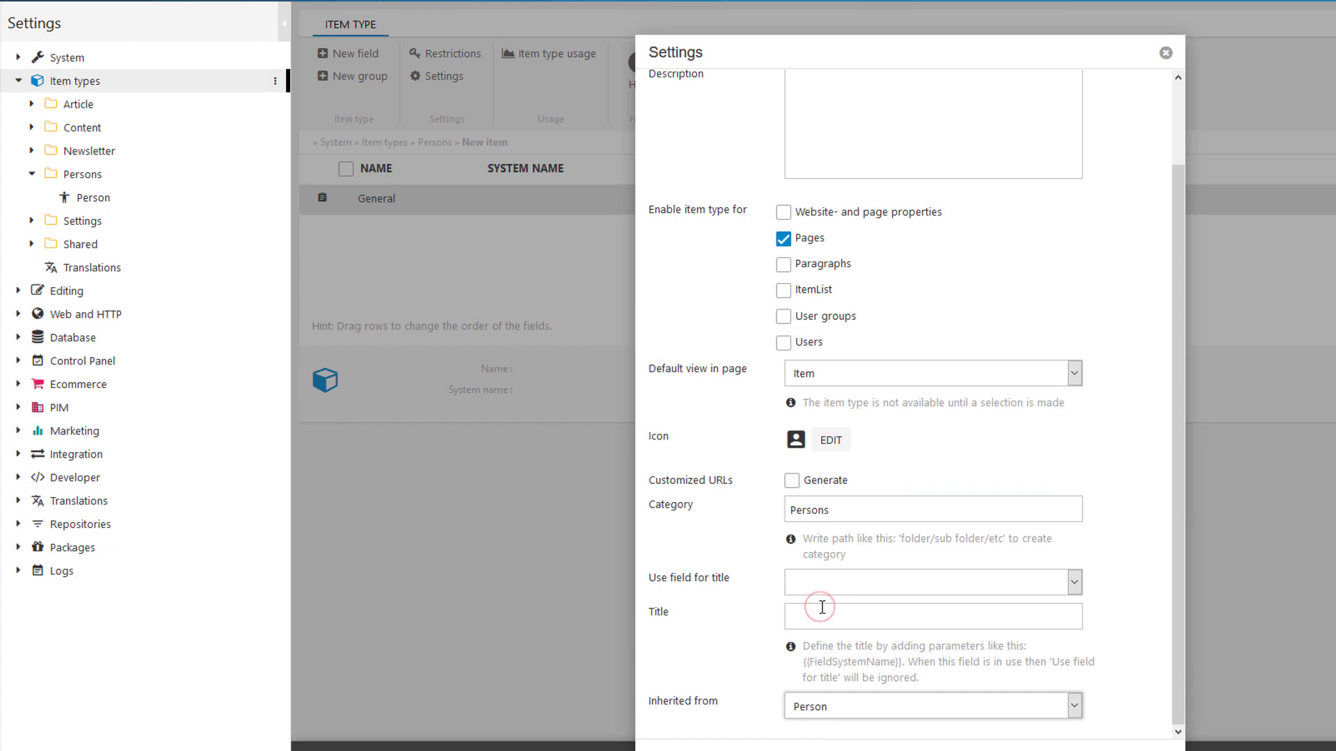
left_click(1070, 742)
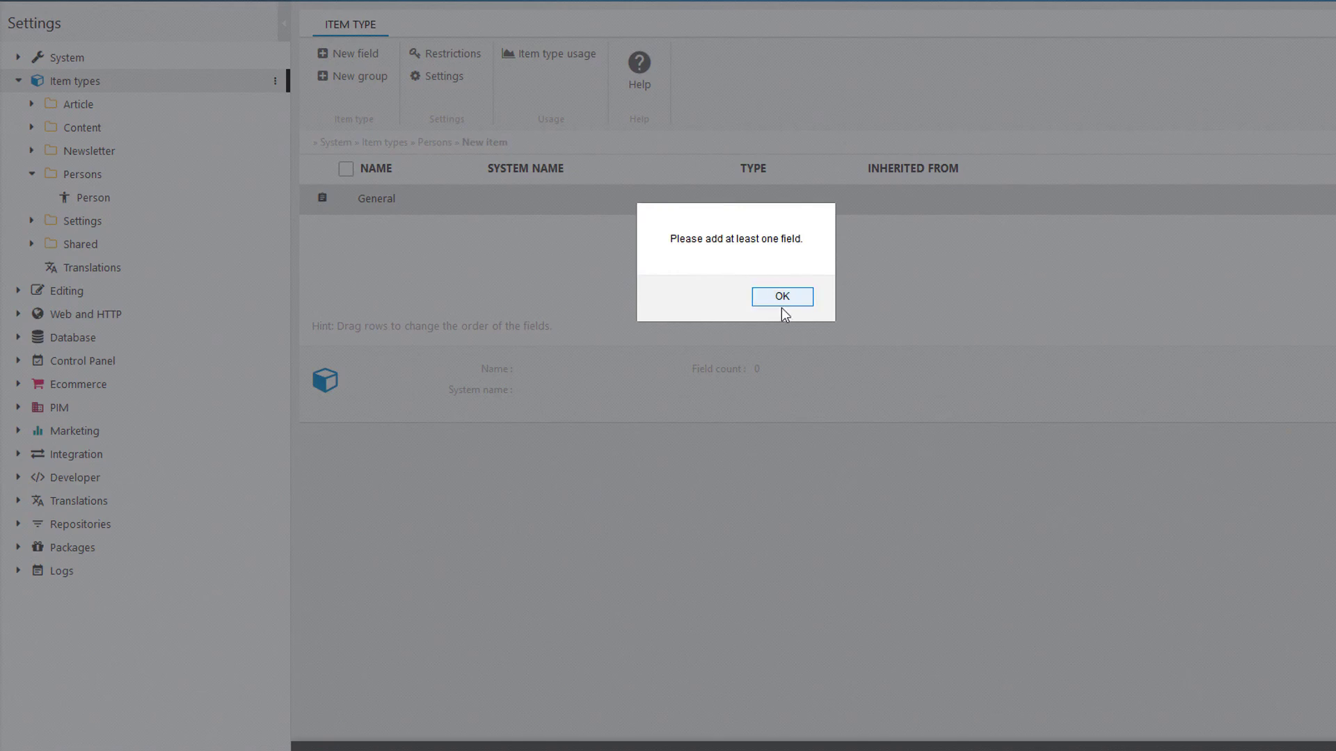
Step: Add a Department text field to Employee, save, and drag it between Name and Birthday
left_click(781, 298)
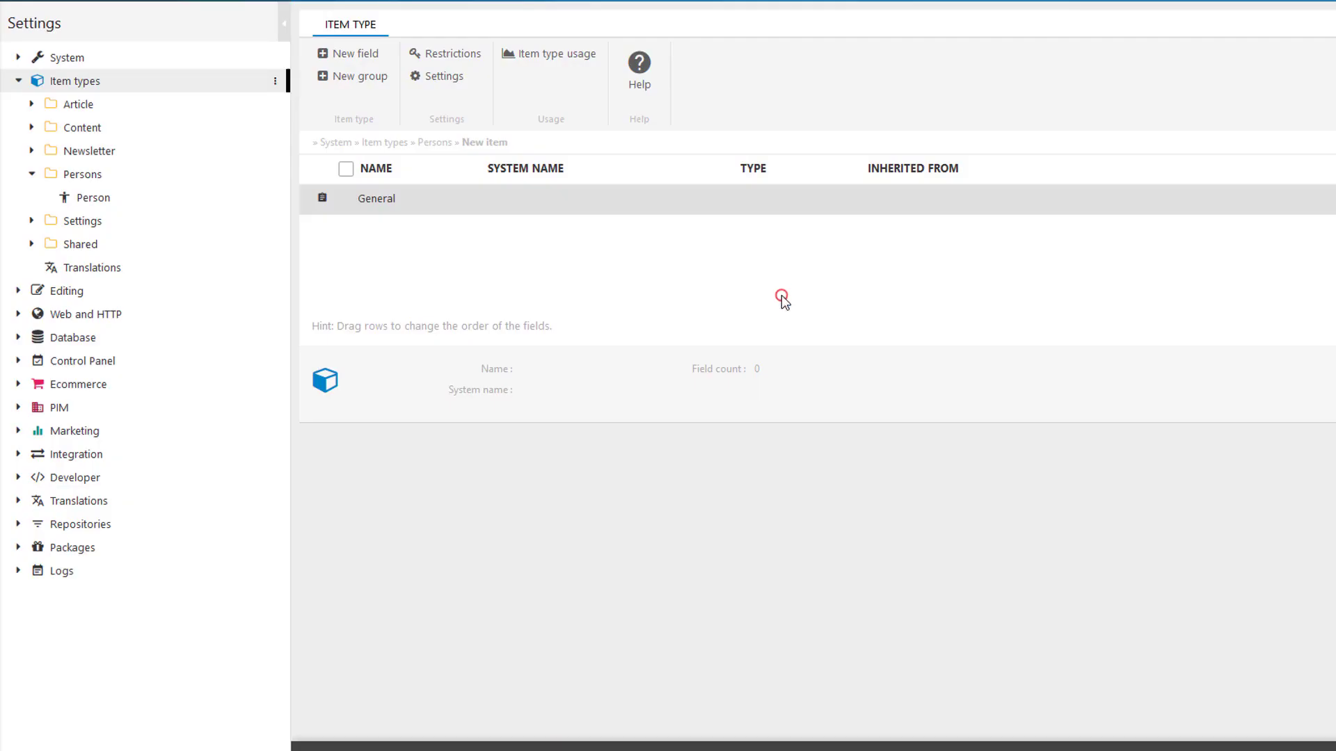
left_click(363, 54)
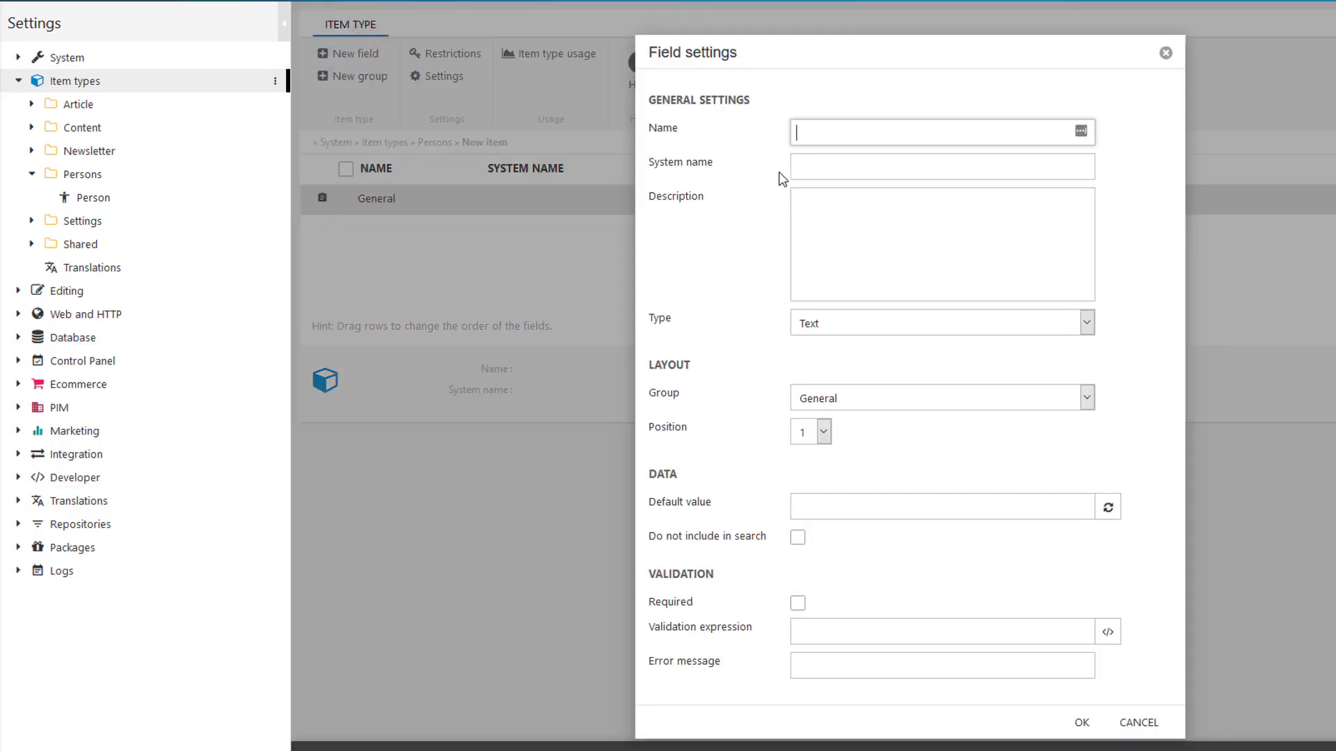
type("Department")
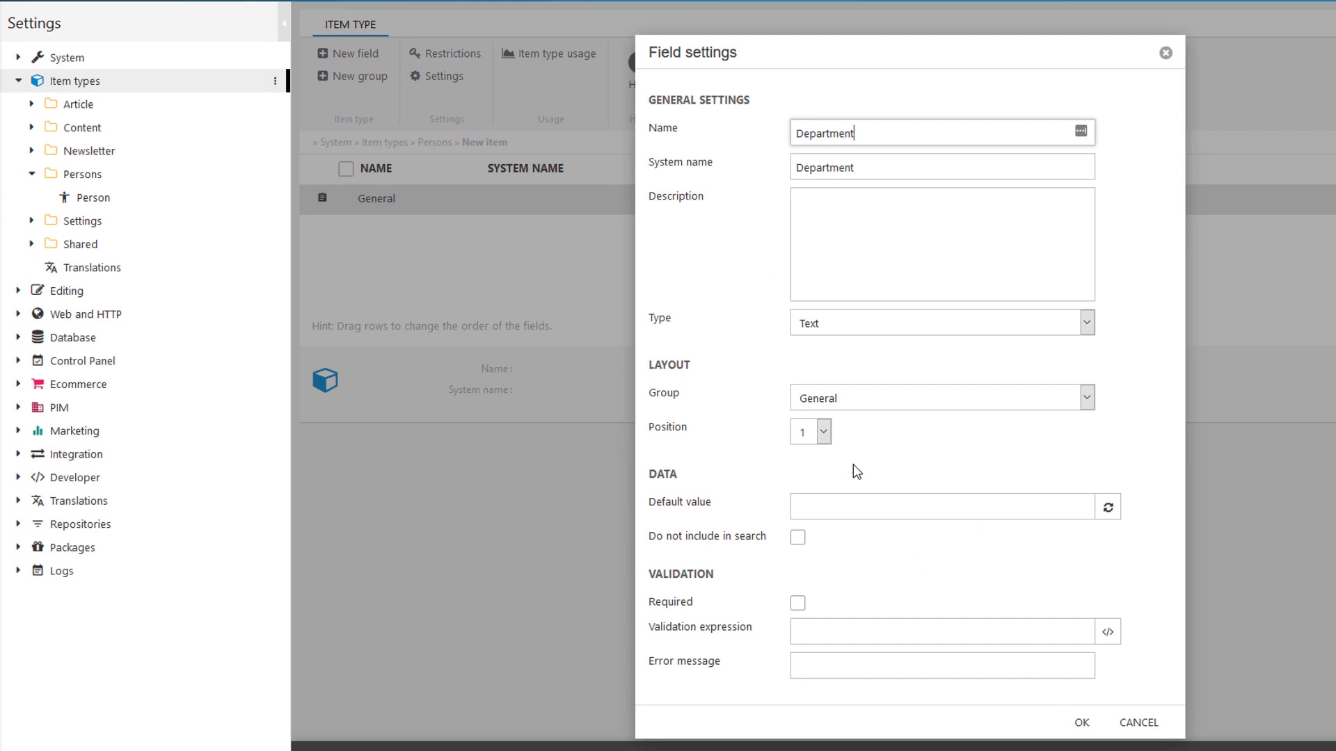
left_click(1081, 723)
left_click(355, 76)
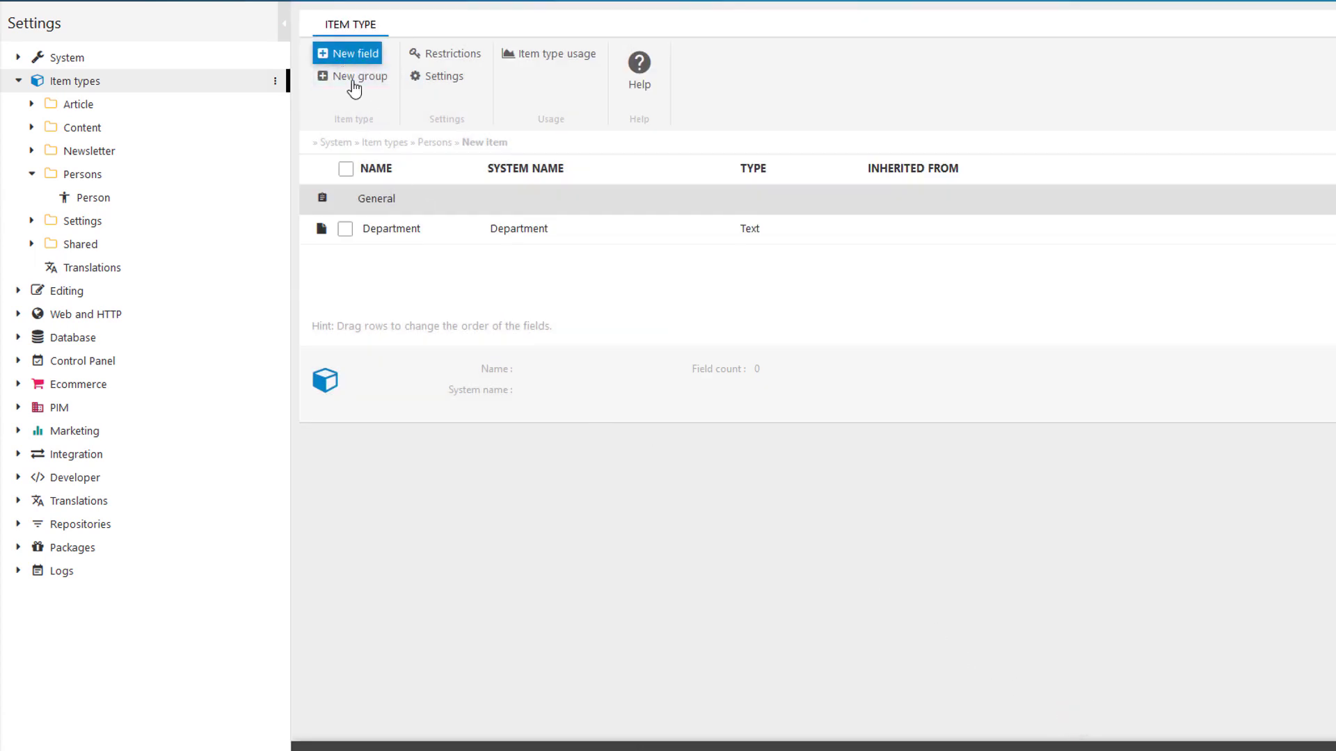
left_click(362, 747)
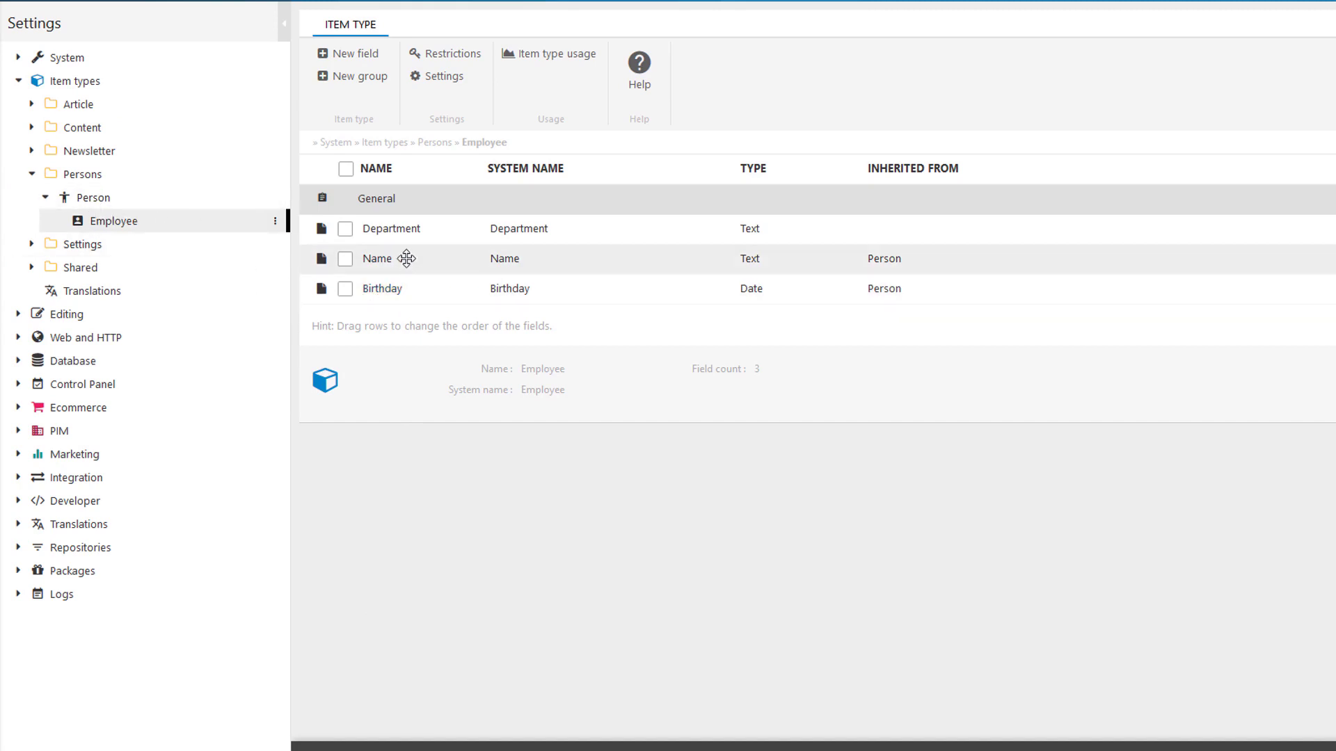
left_click_drag(431, 234, 437, 279)
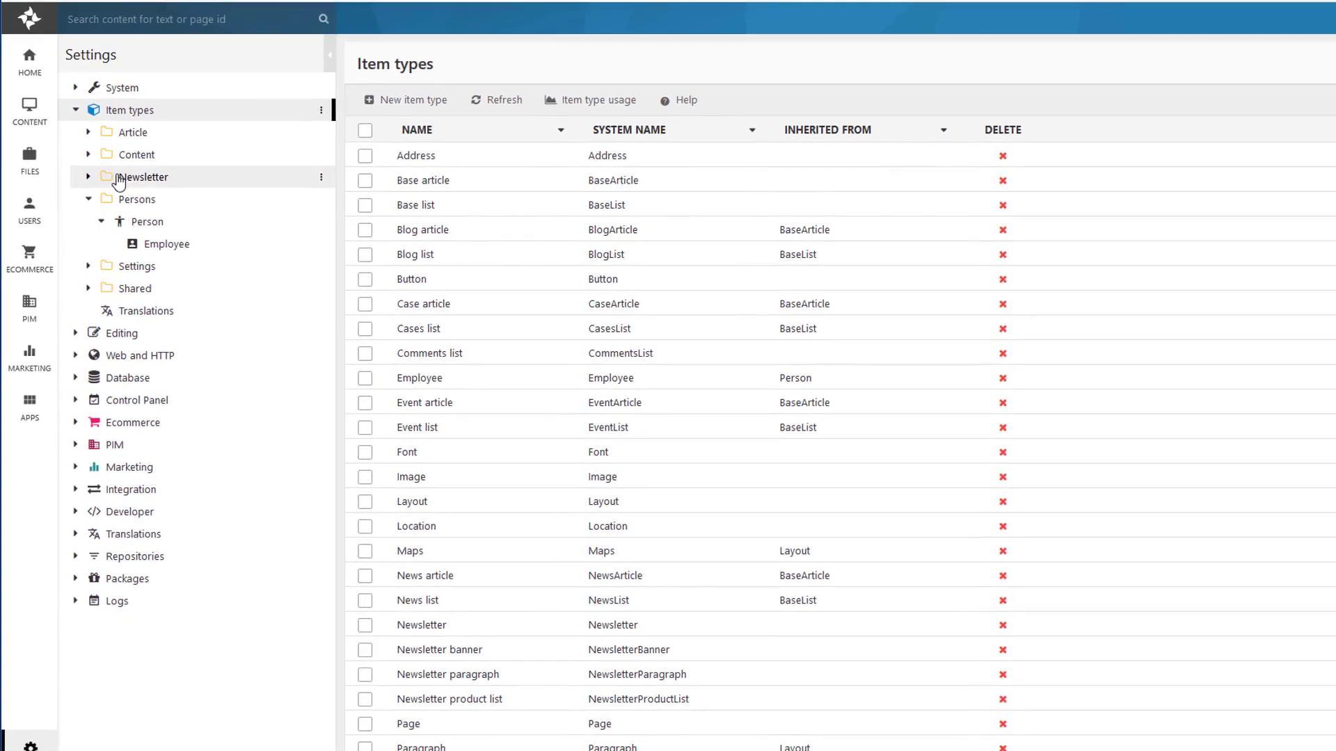
Step: In Employee's Restrictions, tick Awesome website, Allow in root of website, and Allow under a regular page
left_click(32, 113)
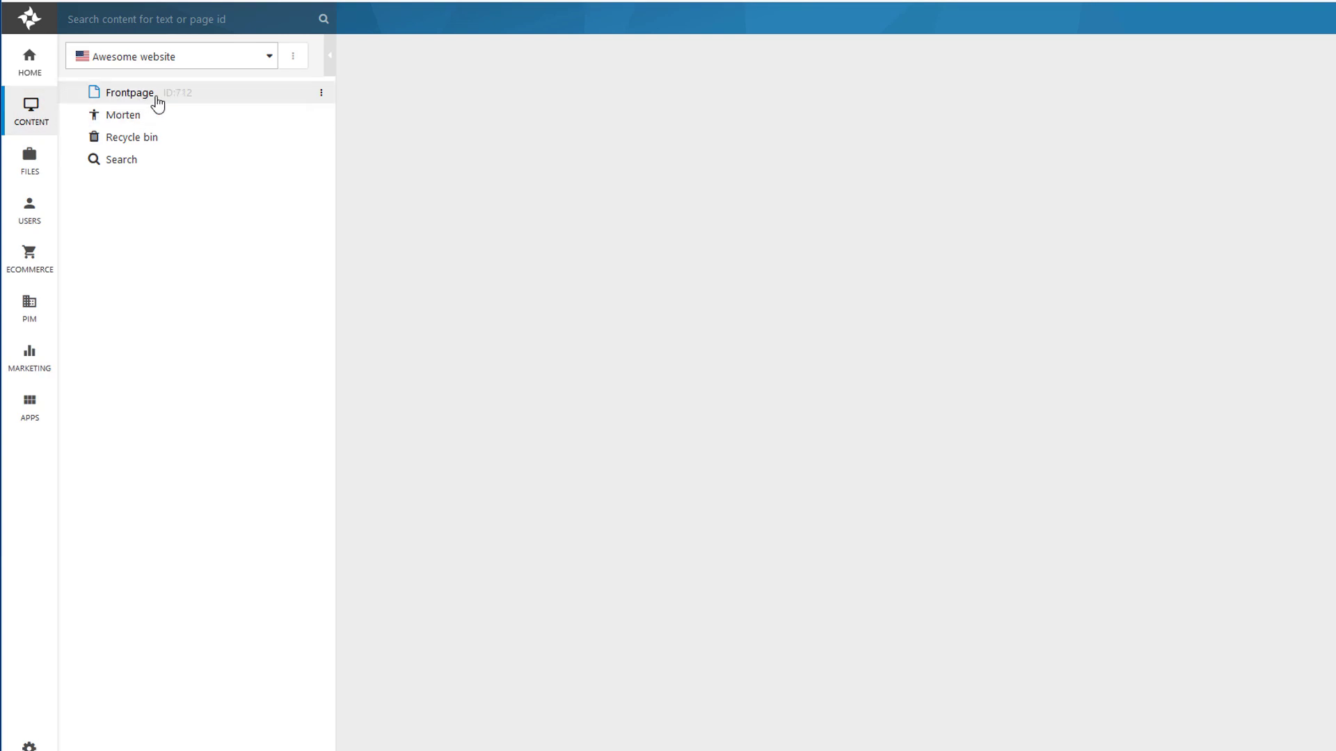
right_click(155, 99)
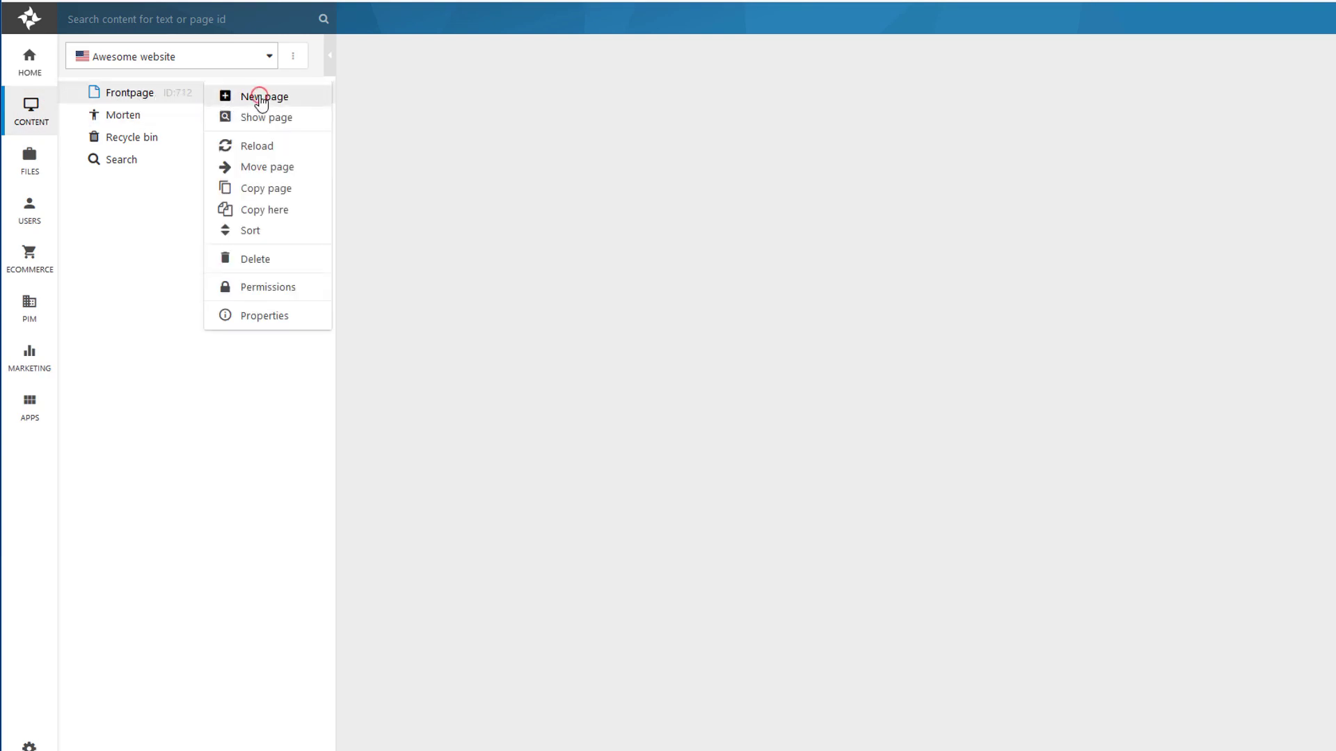
left_click(30, 743)
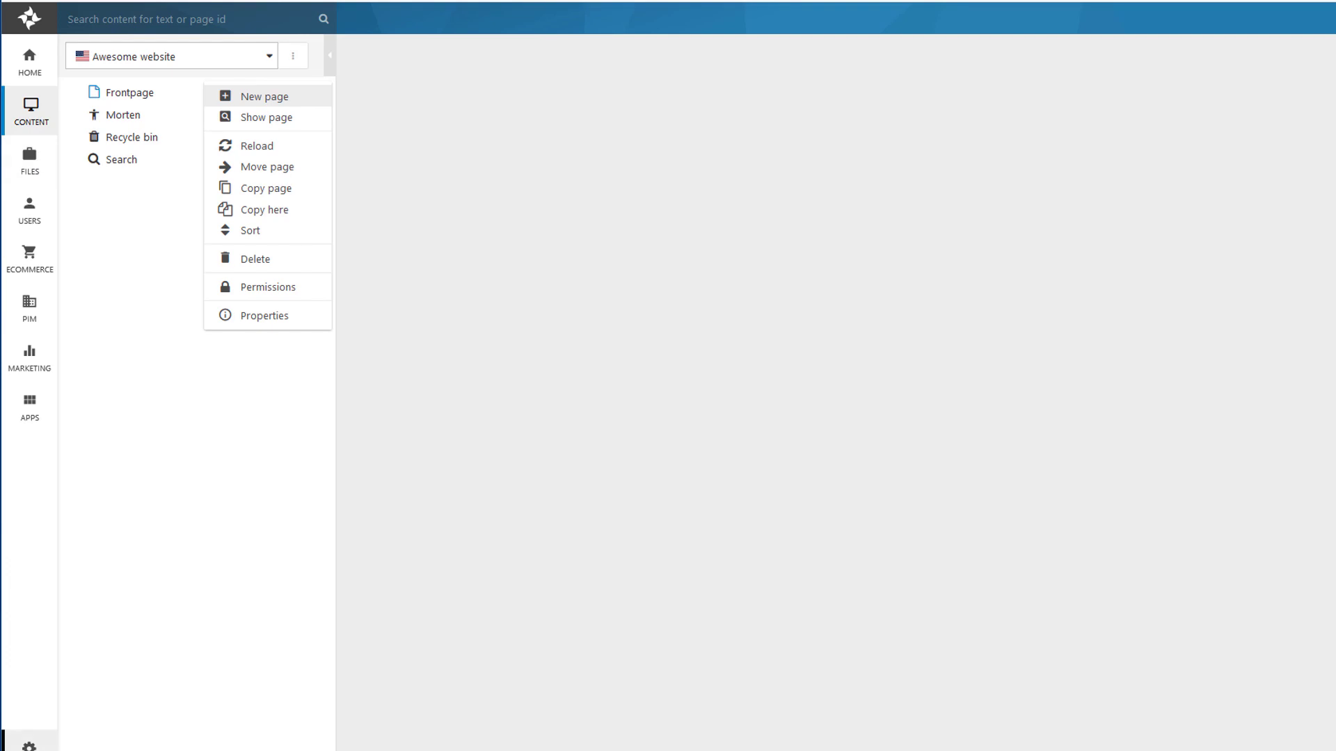
left_click(161, 247)
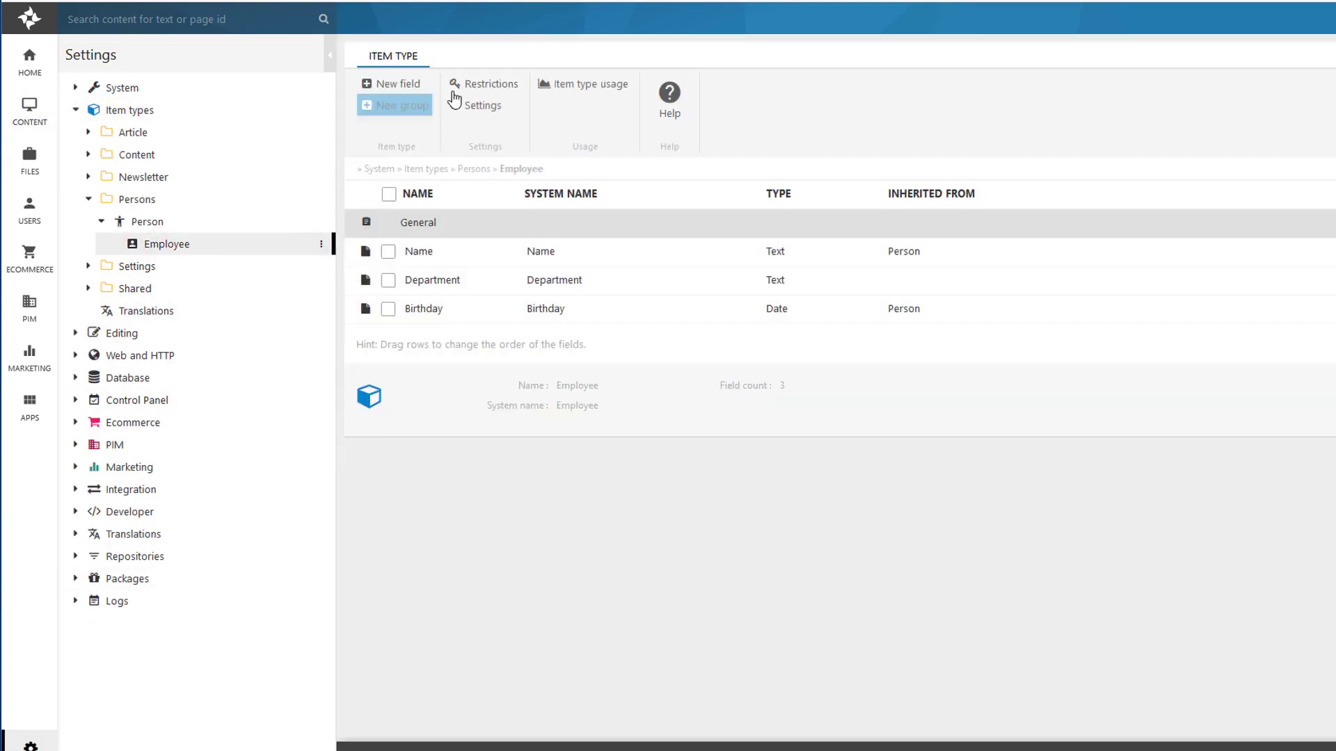
left_click(454, 90)
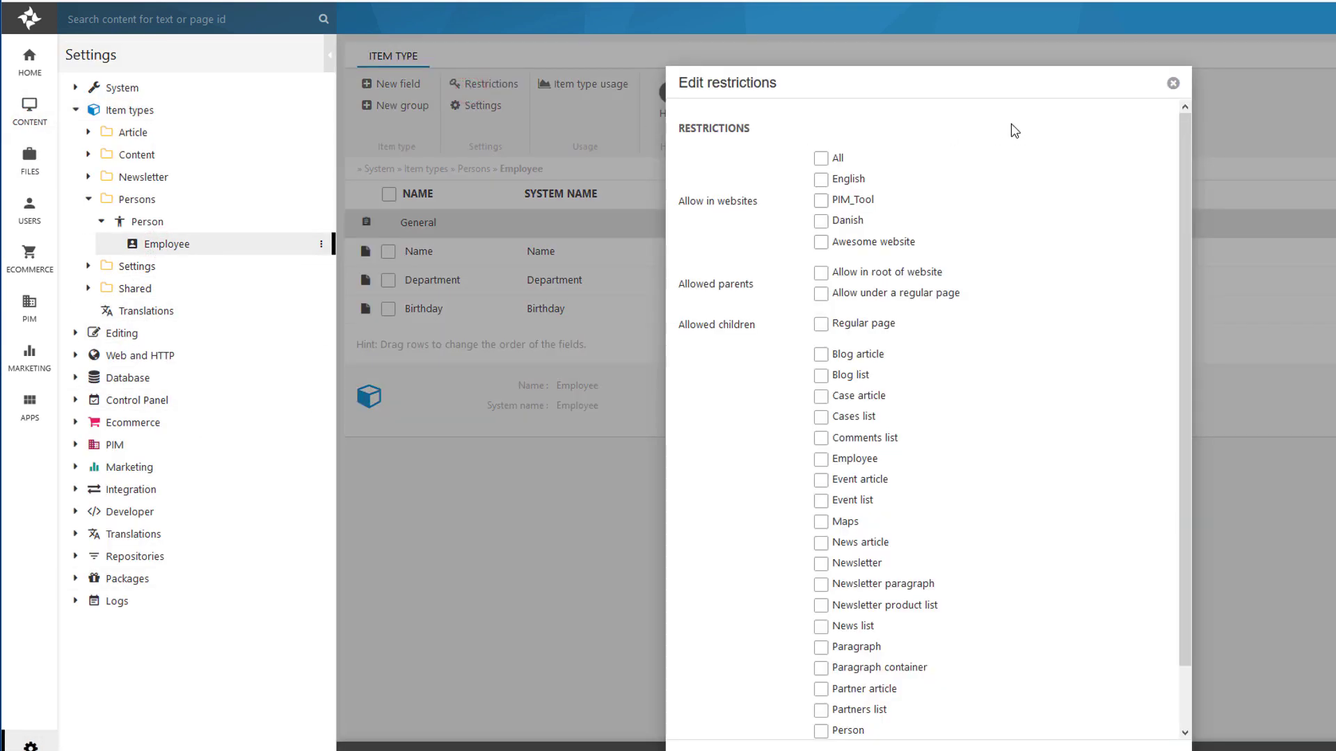
left_click(821, 242)
left_click(821, 272)
left_click(821, 293)
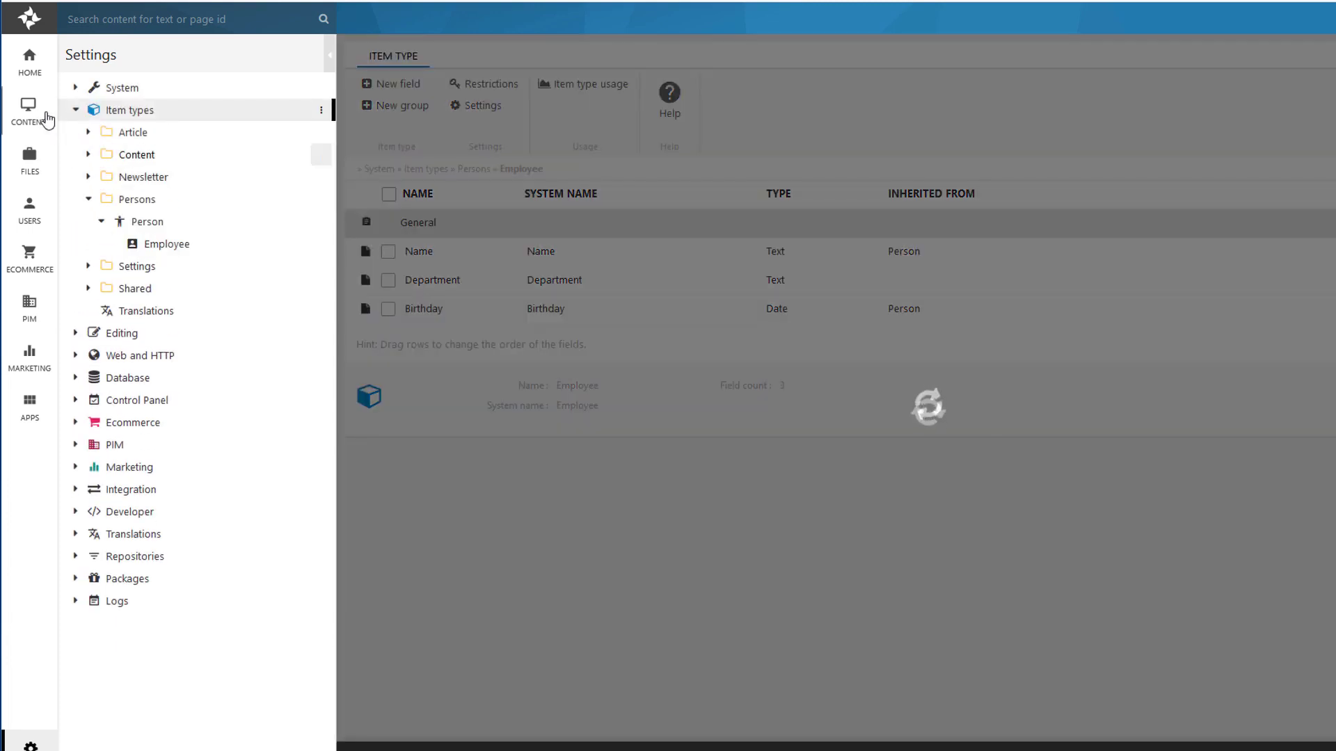
left_click(47, 120)
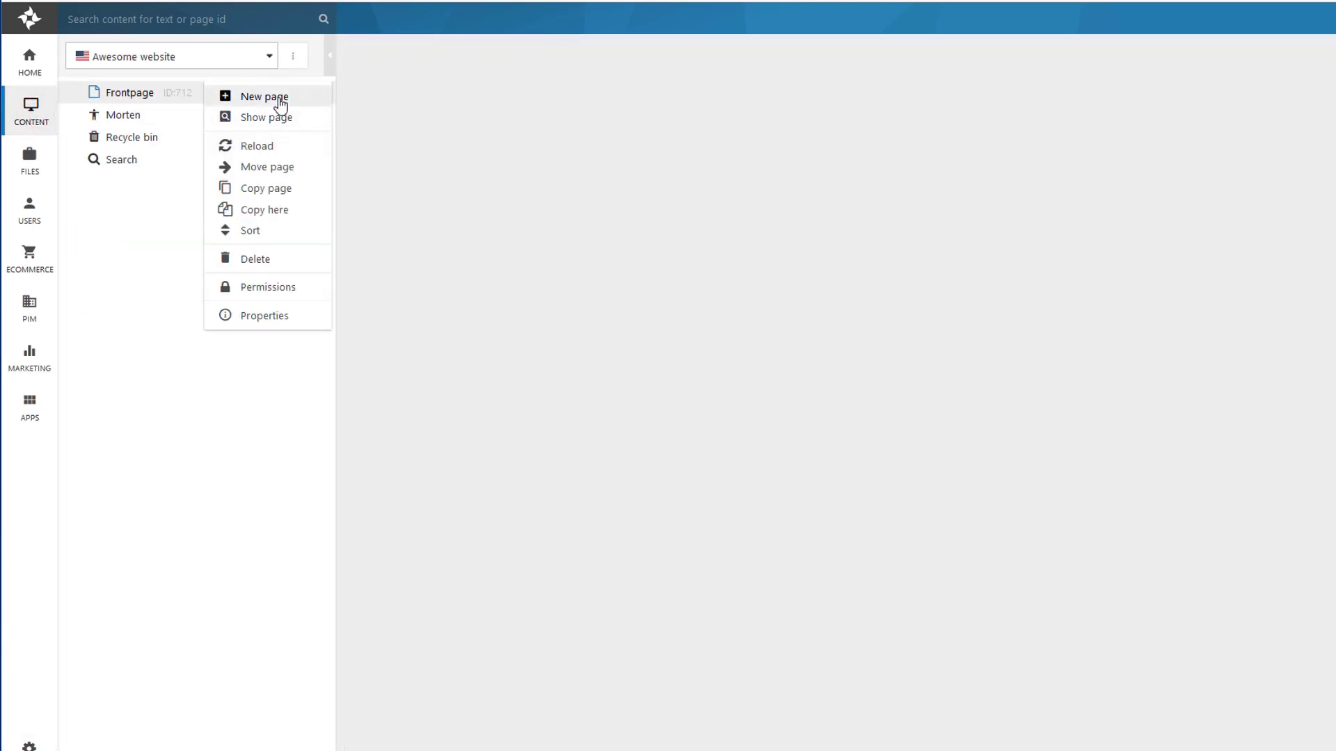
Step: Create a published Employee page named Superman under Frontpage
left_click(277, 97)
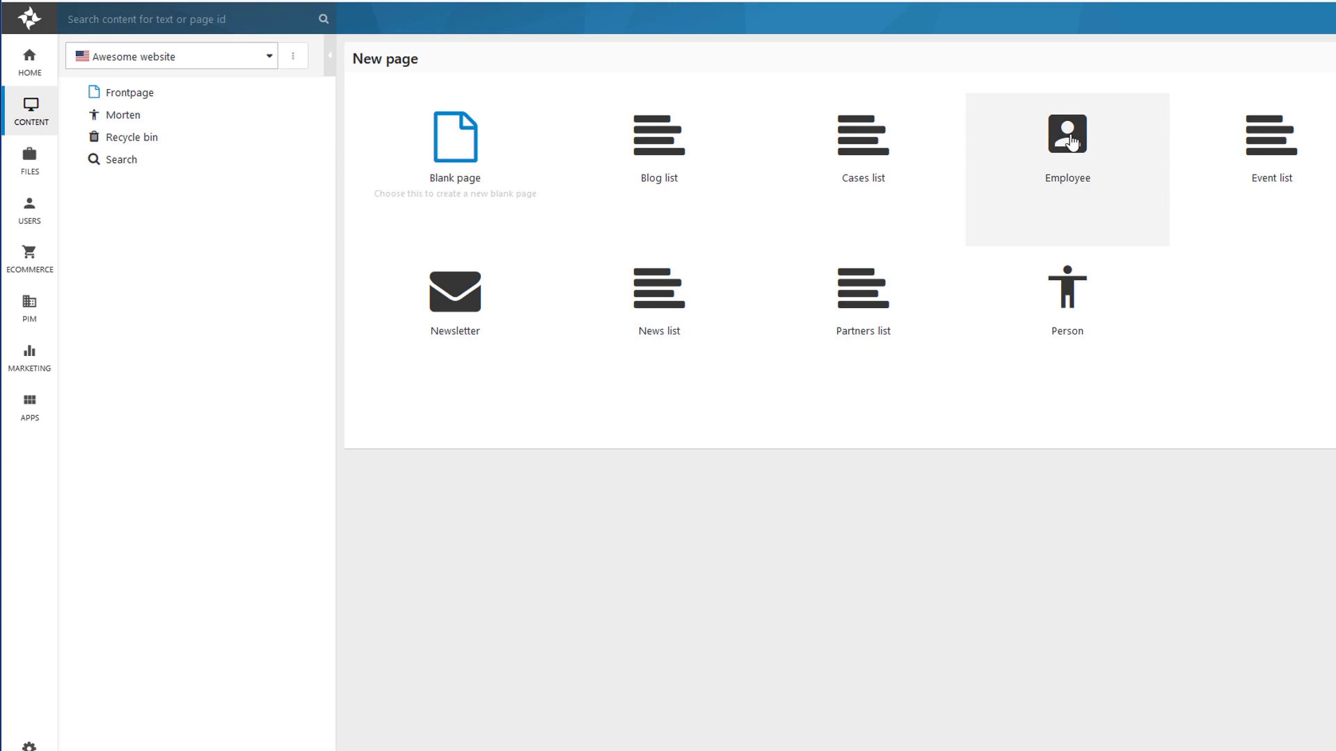
left_click(1068, 133)
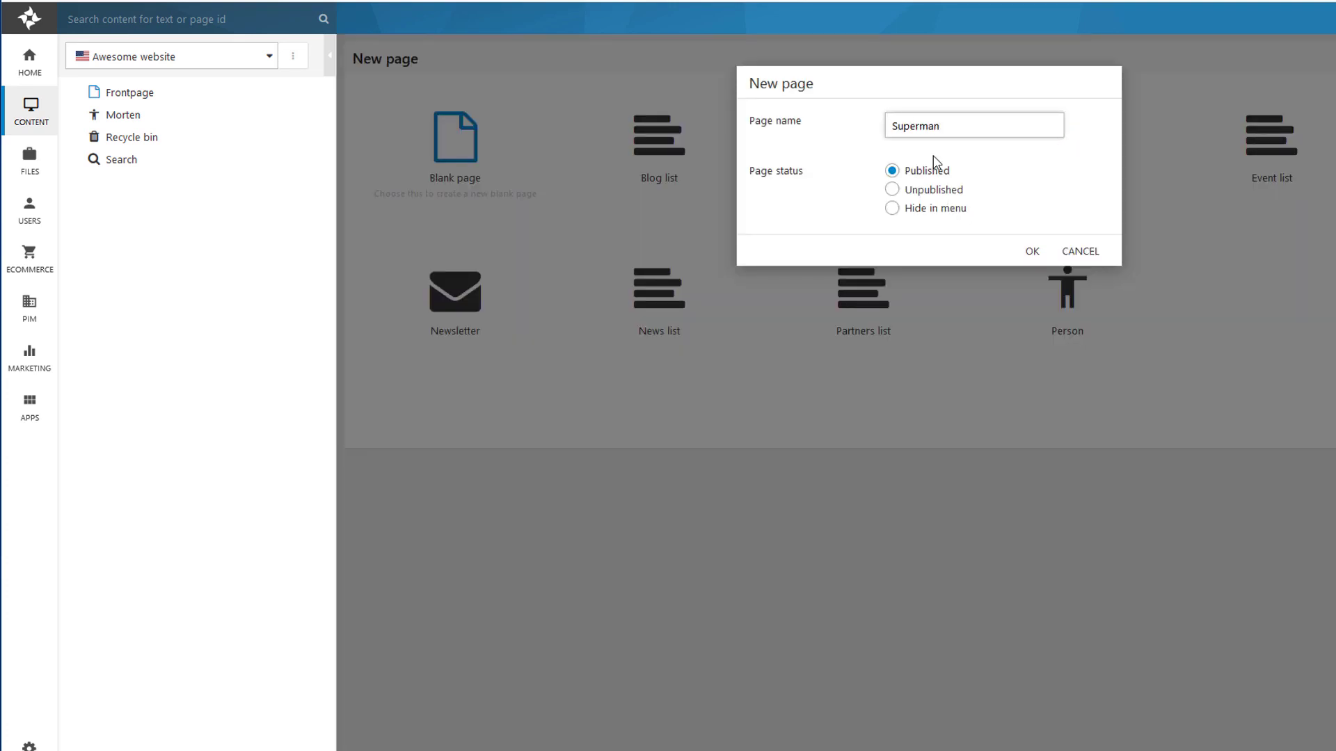
left_click(1032, 252)
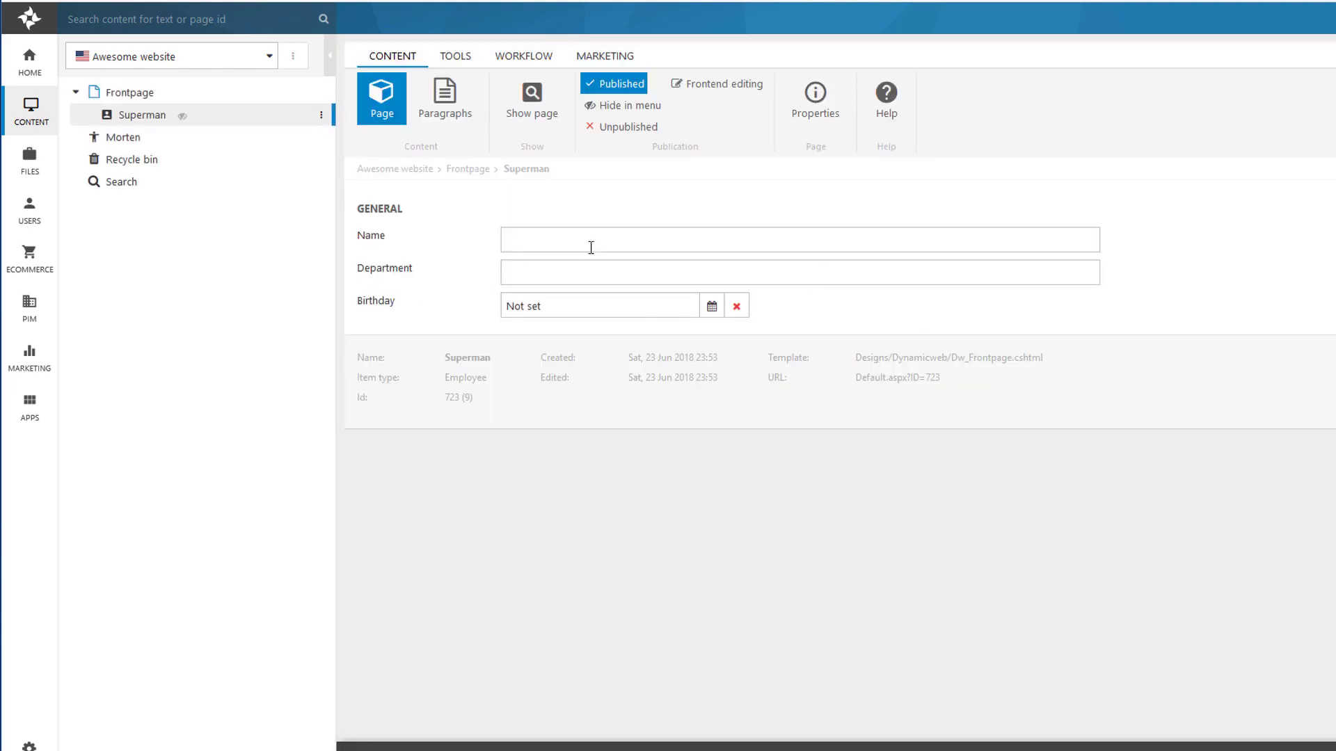
Step: Fill in Superman's name, Department 'Board', and birthday 4 June 2018
left_click(564, 248)
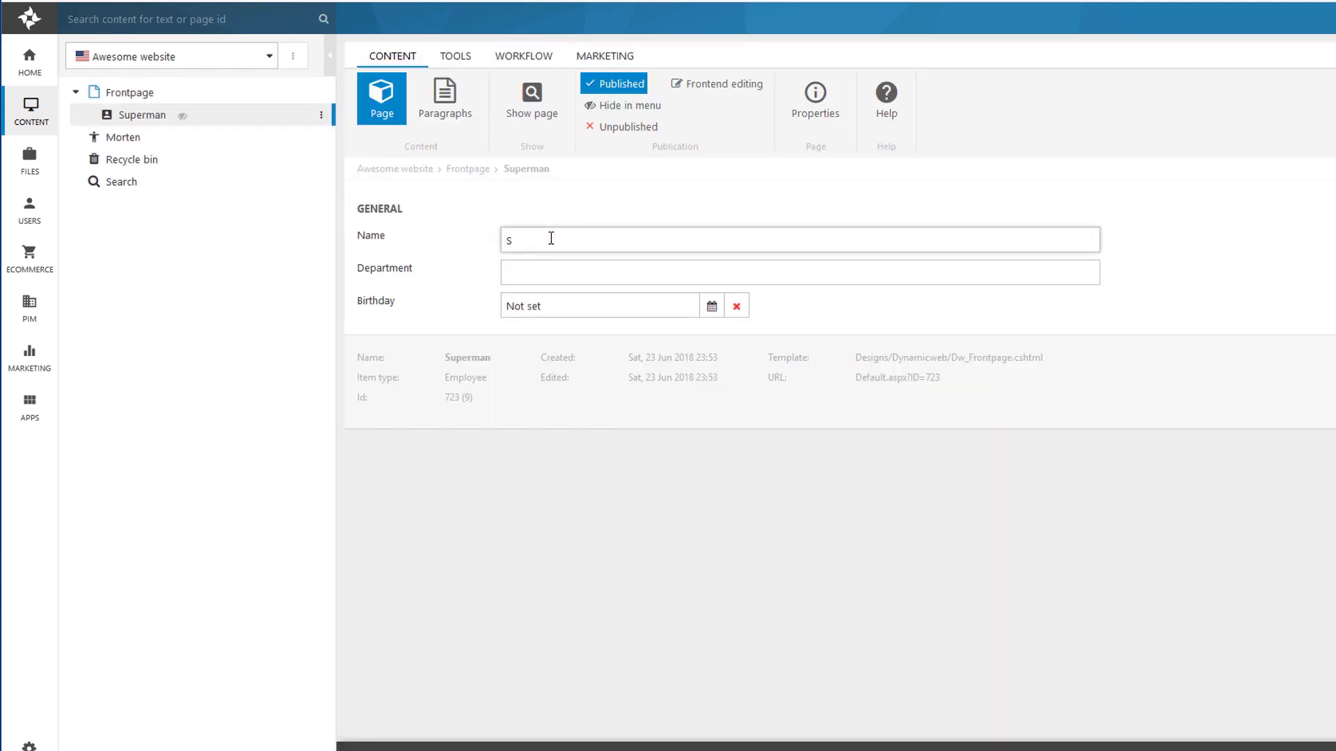
key("Tab")
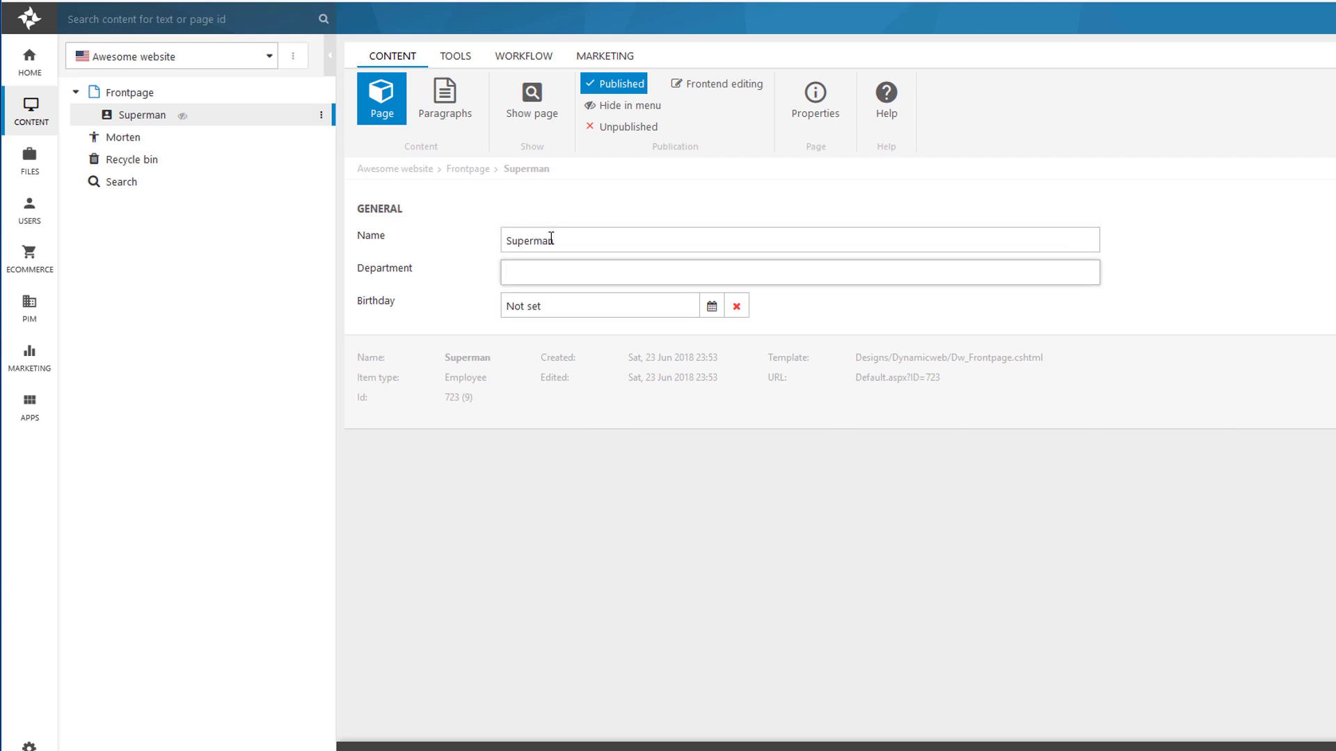
type("Board")
key("Tab")
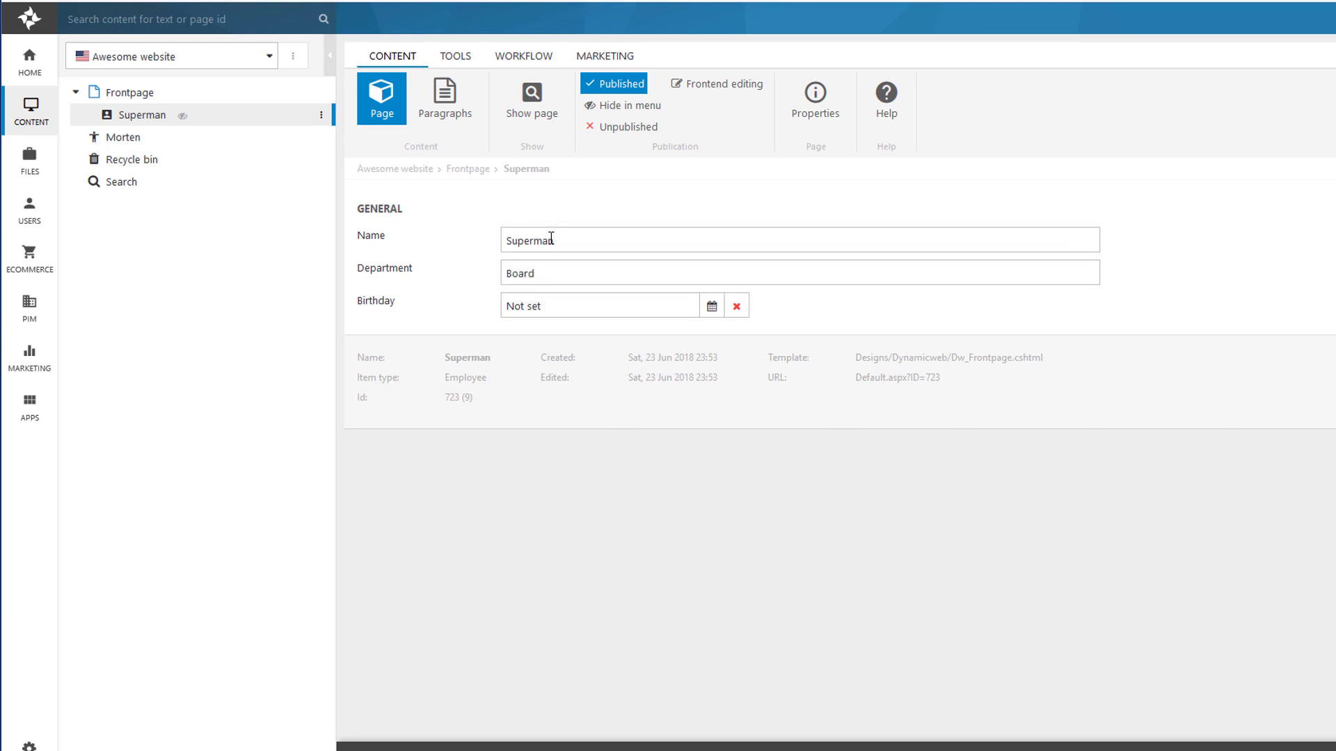
left_click(709, 307)
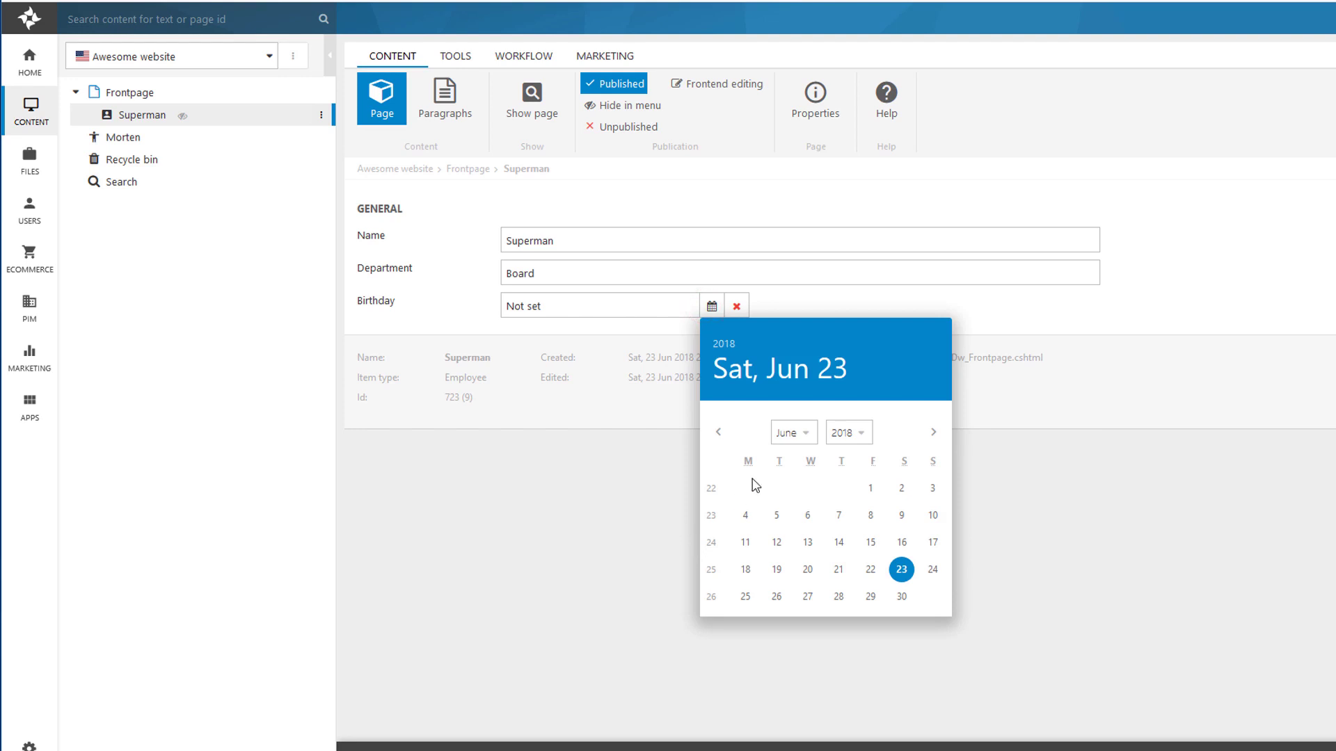
left_click(746, 516)
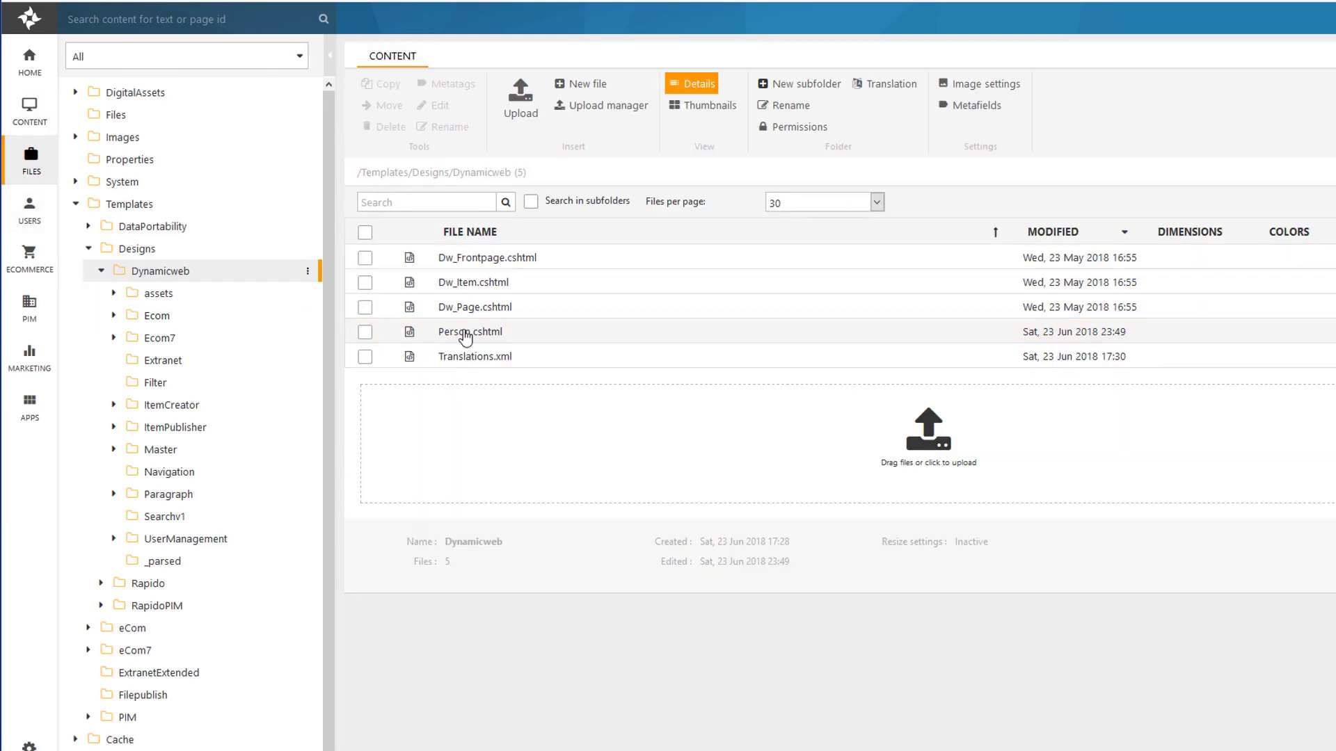
Step: Copy Person.cshtml in place and open Copy of Person.cshtml in the editor
right_click(462, 332)
left_click(526, 438)
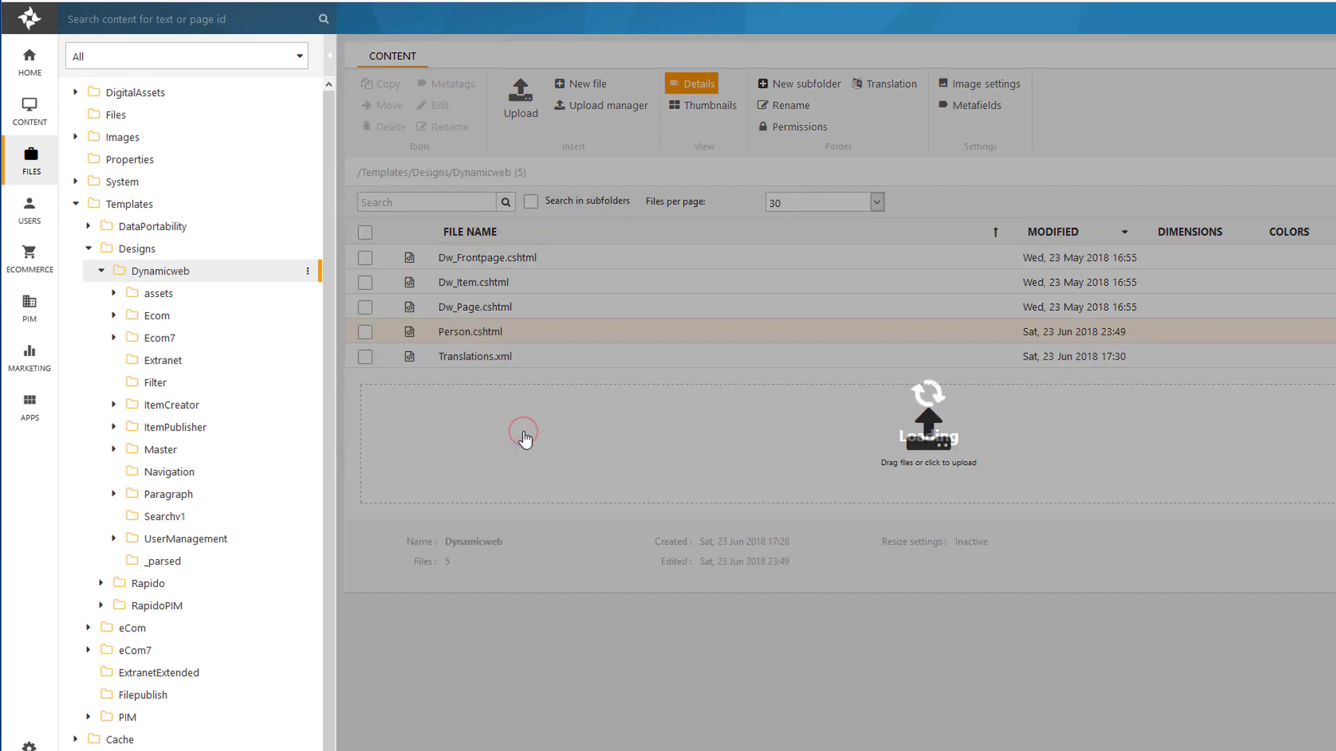
right_click(501, 271)
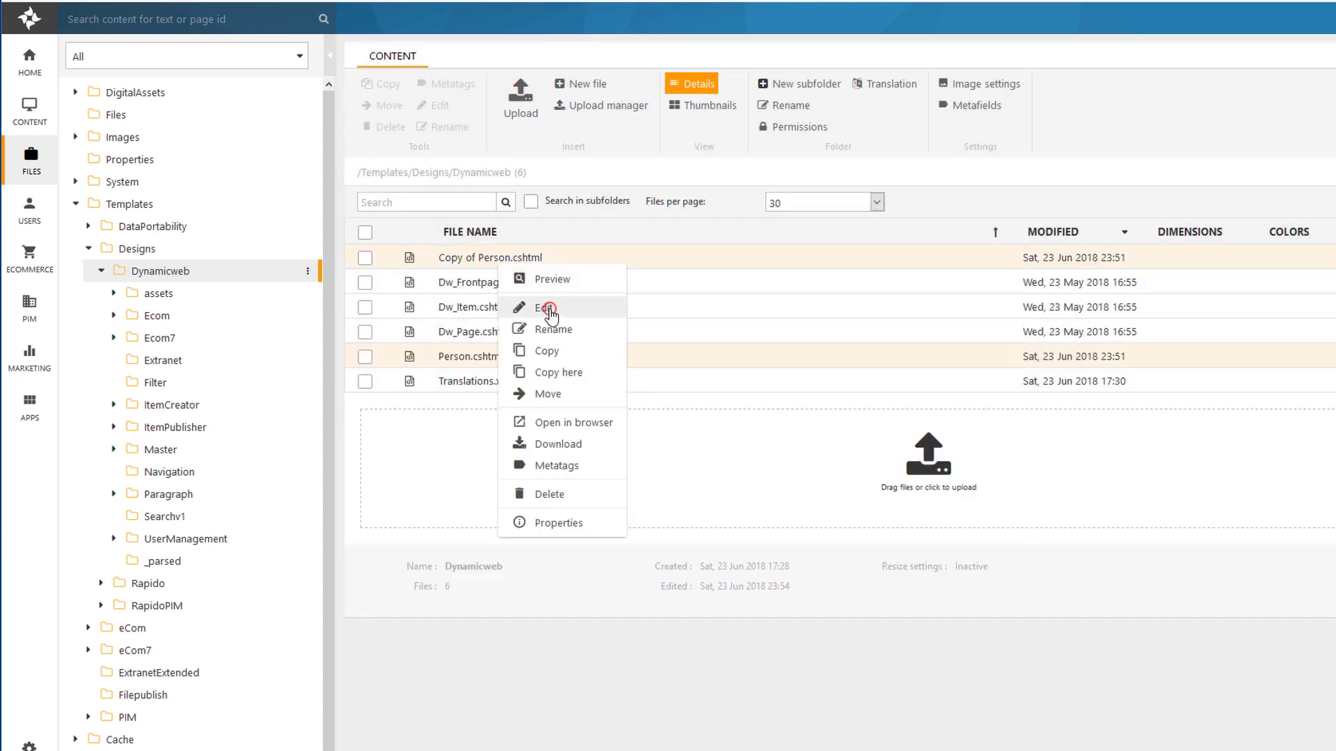
left_click(540, 304)
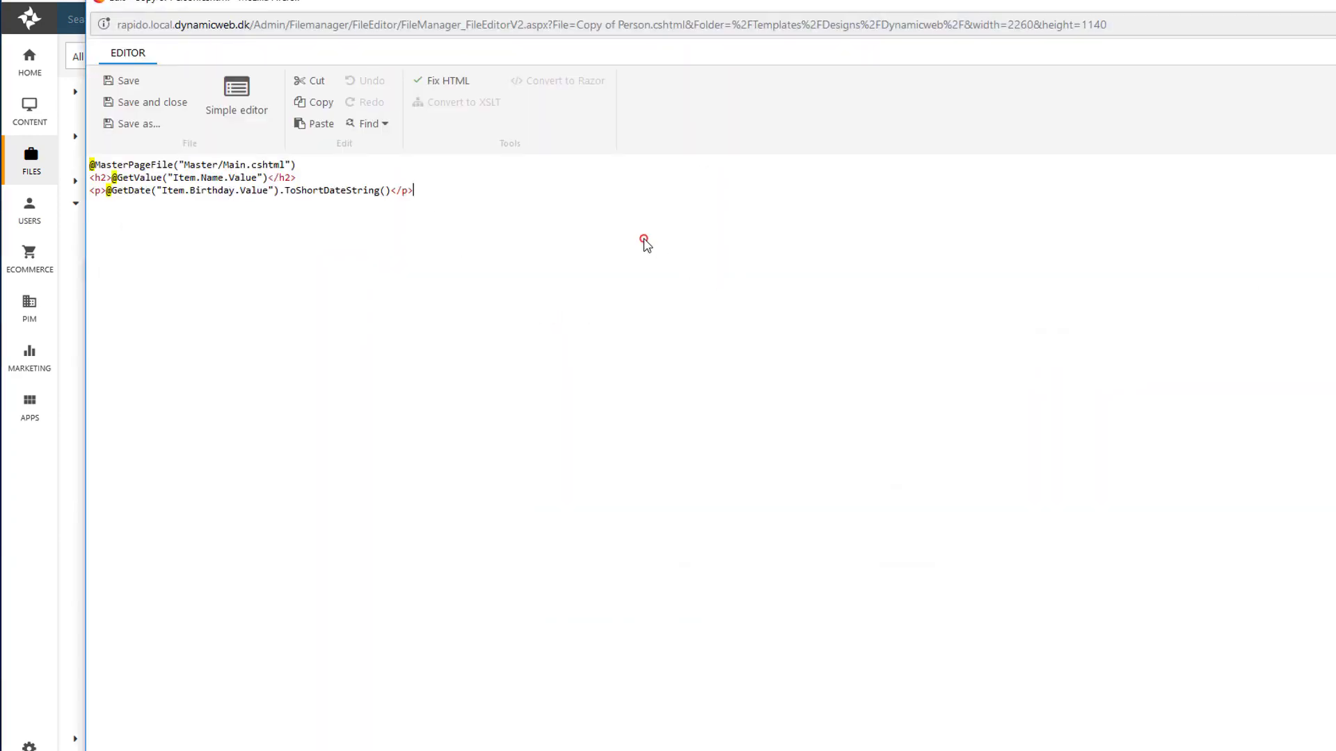
key("Down")
key("Down")
key("Up")
key("shift+End")
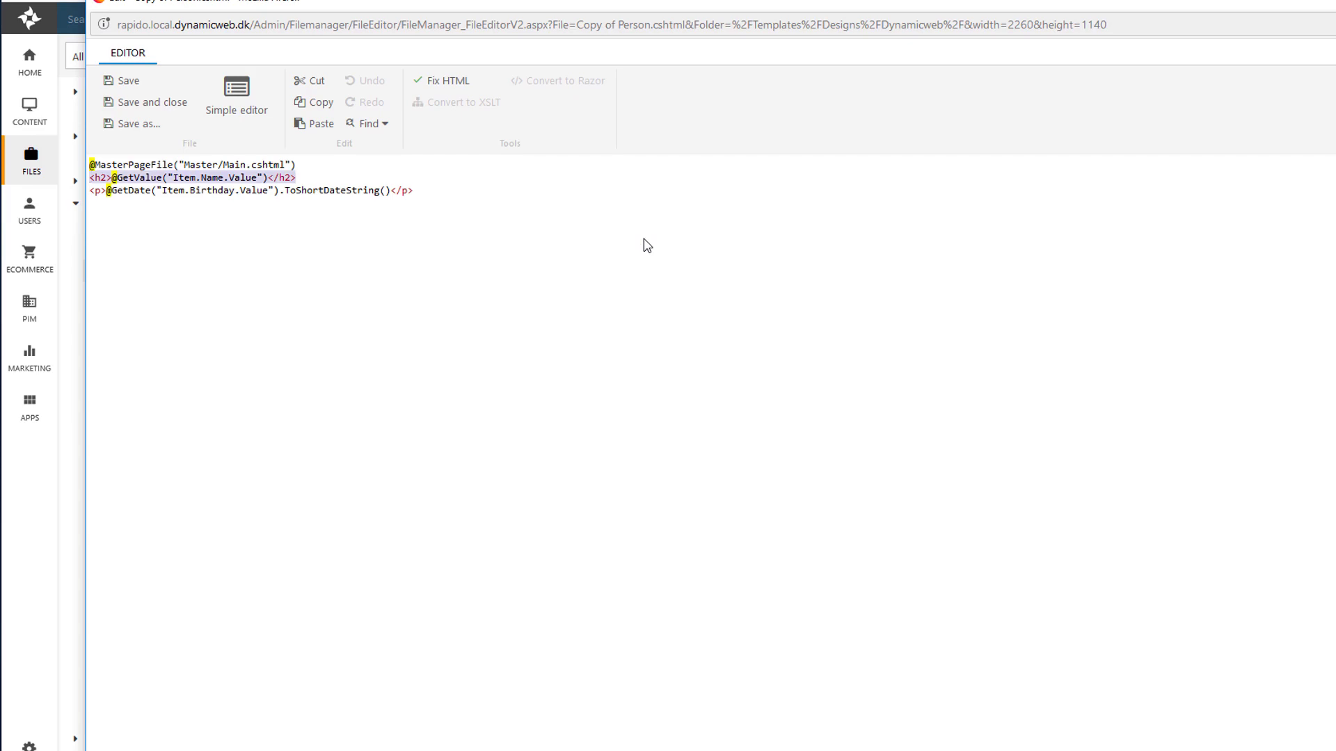
key("ctrl+c")
key("End")
key("Return")
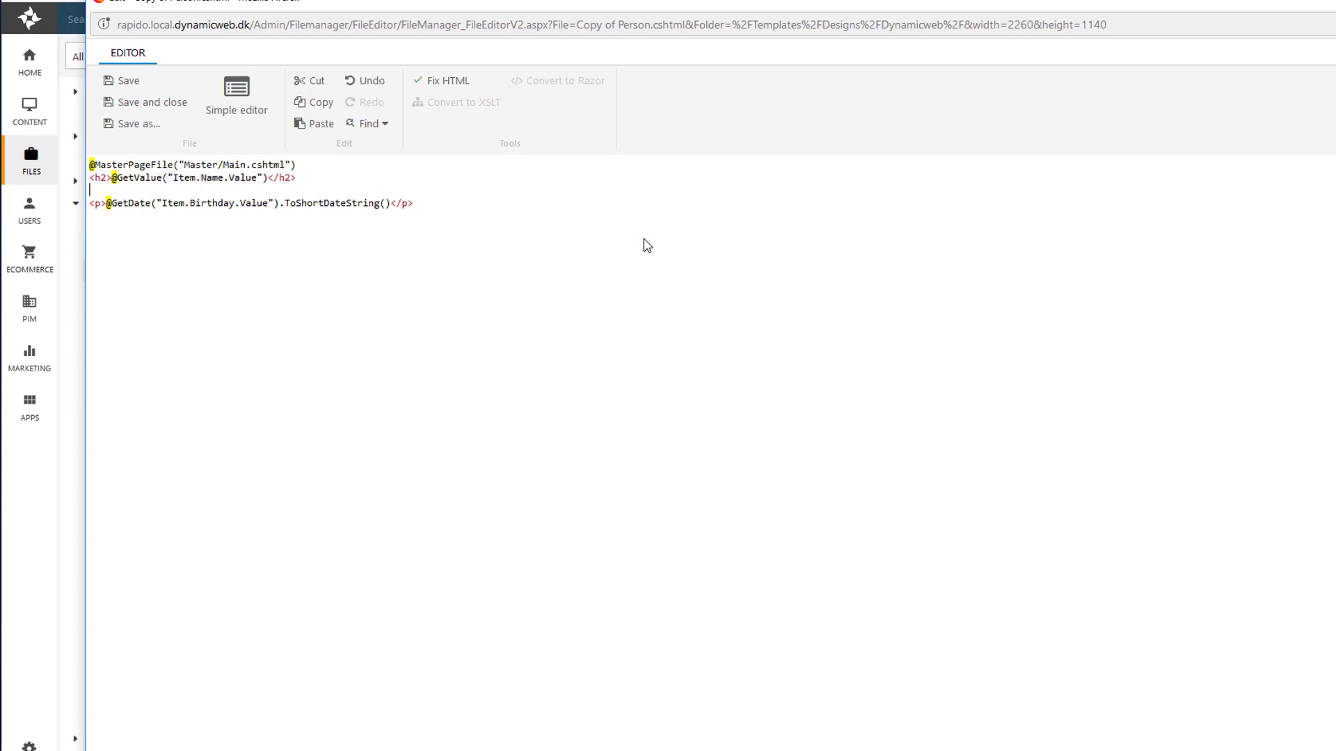
key("ctrl+v")
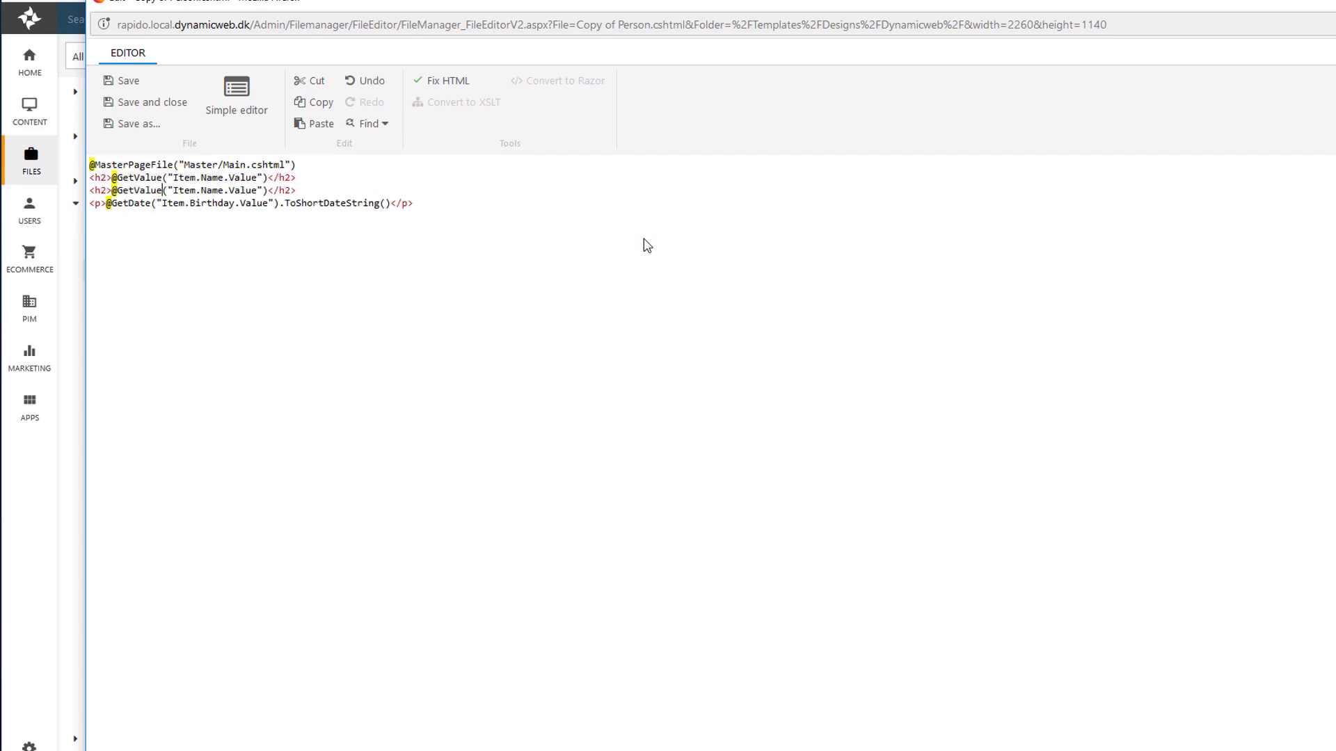
key("ctrl+shift+Right")
type("Department")
key("BackSpace")
key("Delete")
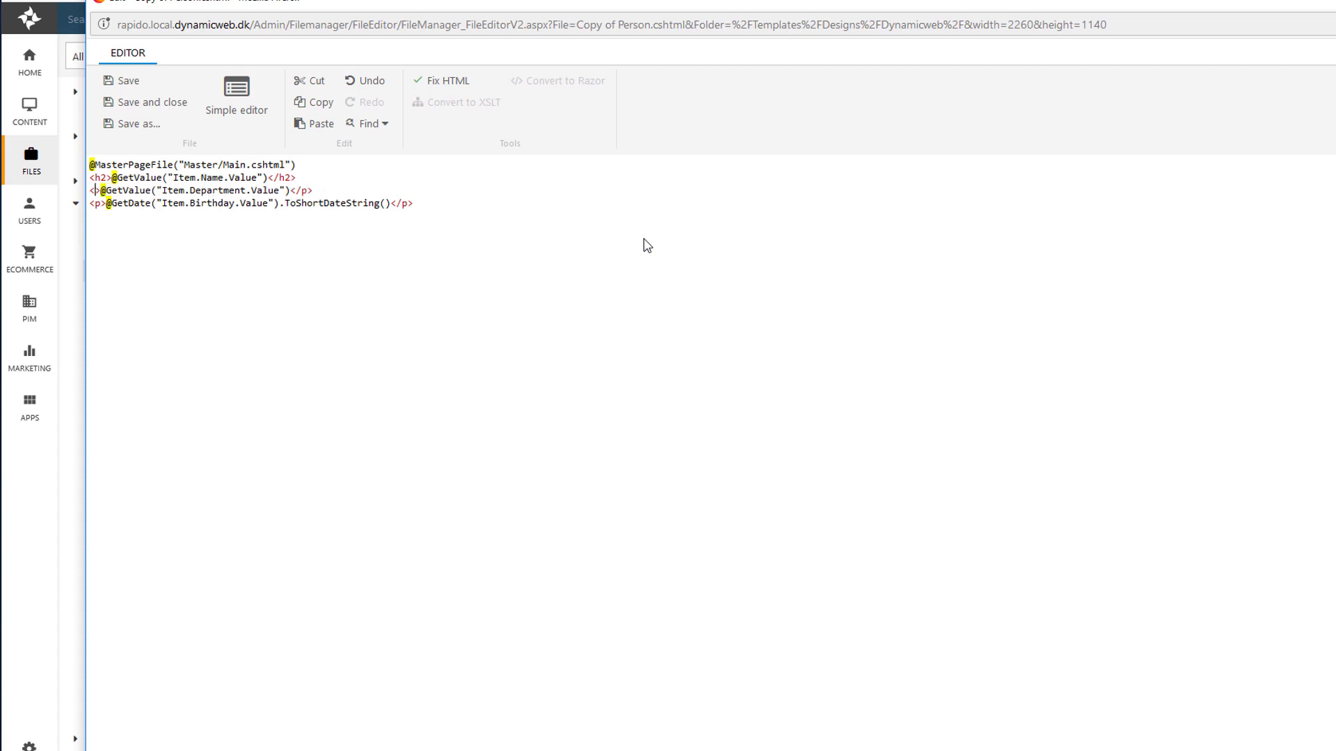
type("p")
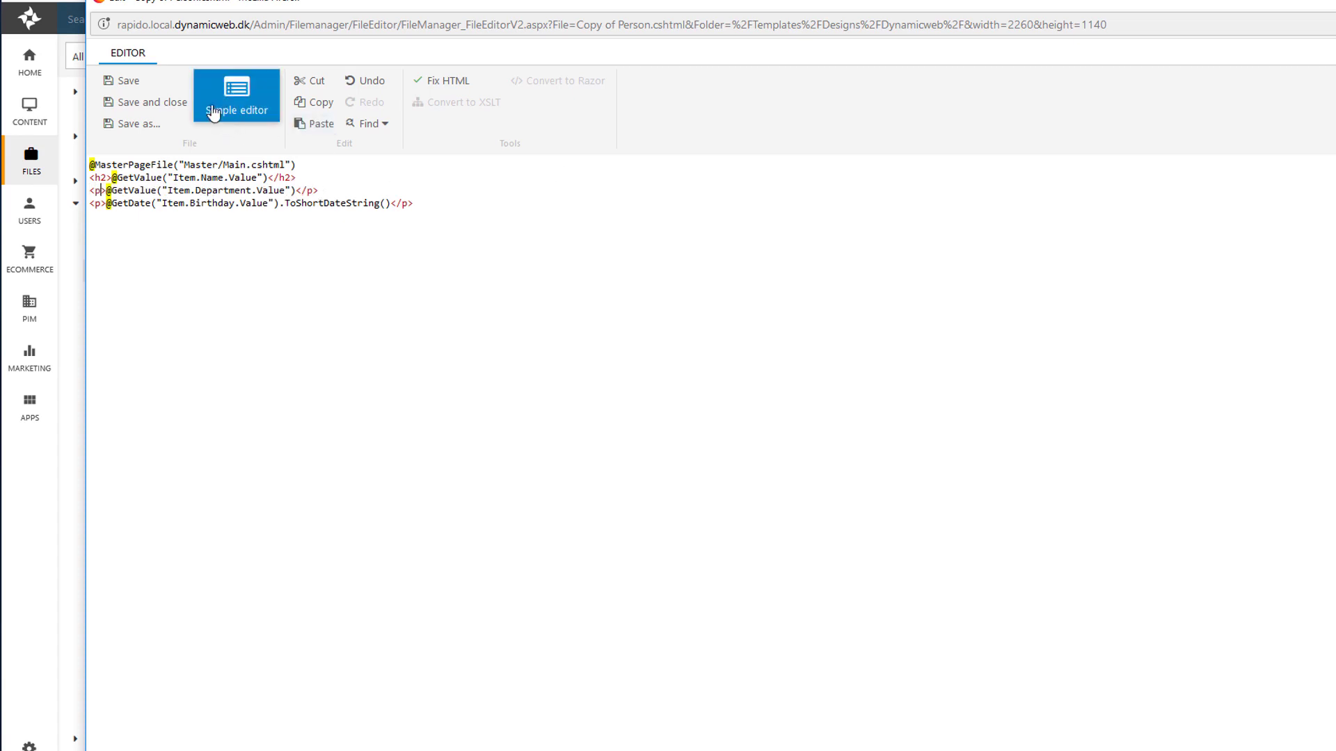
Step: Save and close the template, then rename Copy of Person.cshtml to Employee.cshtml
left_click(168, 102)
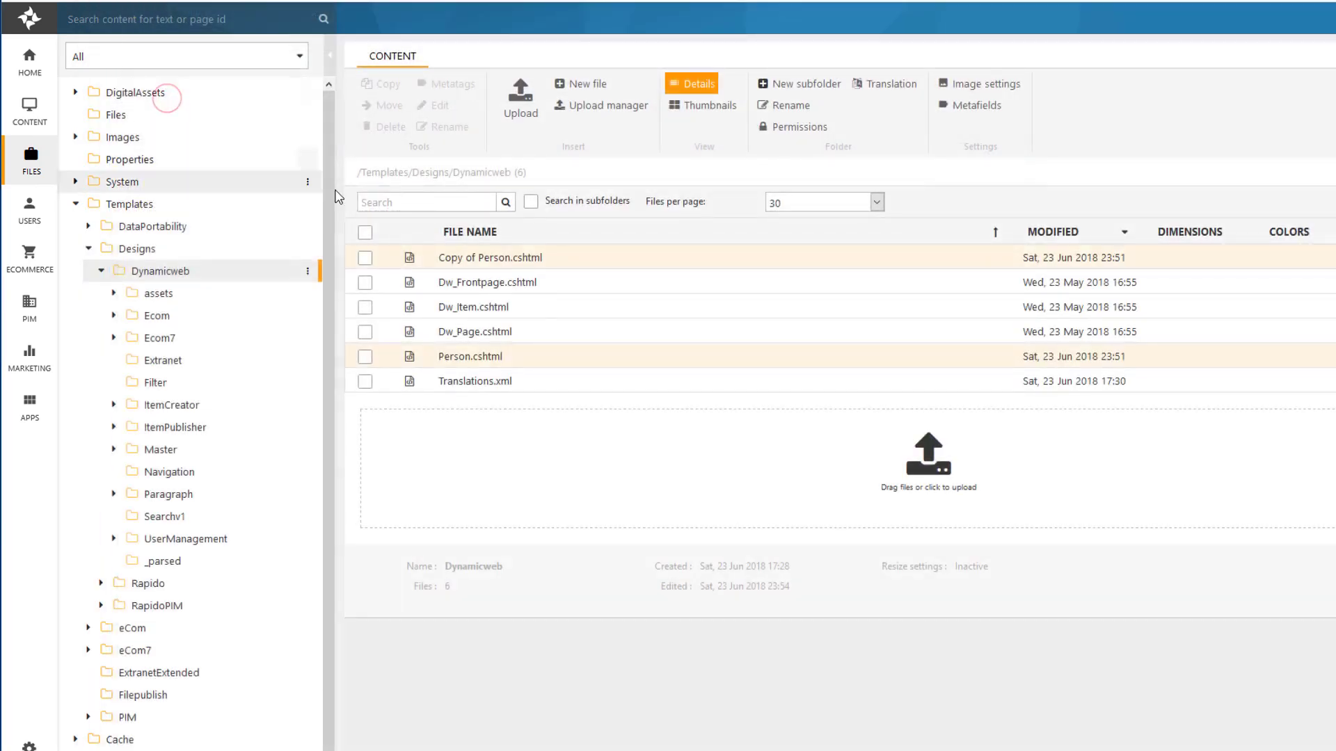
right_click(523, 261)
left_click(578, 329)
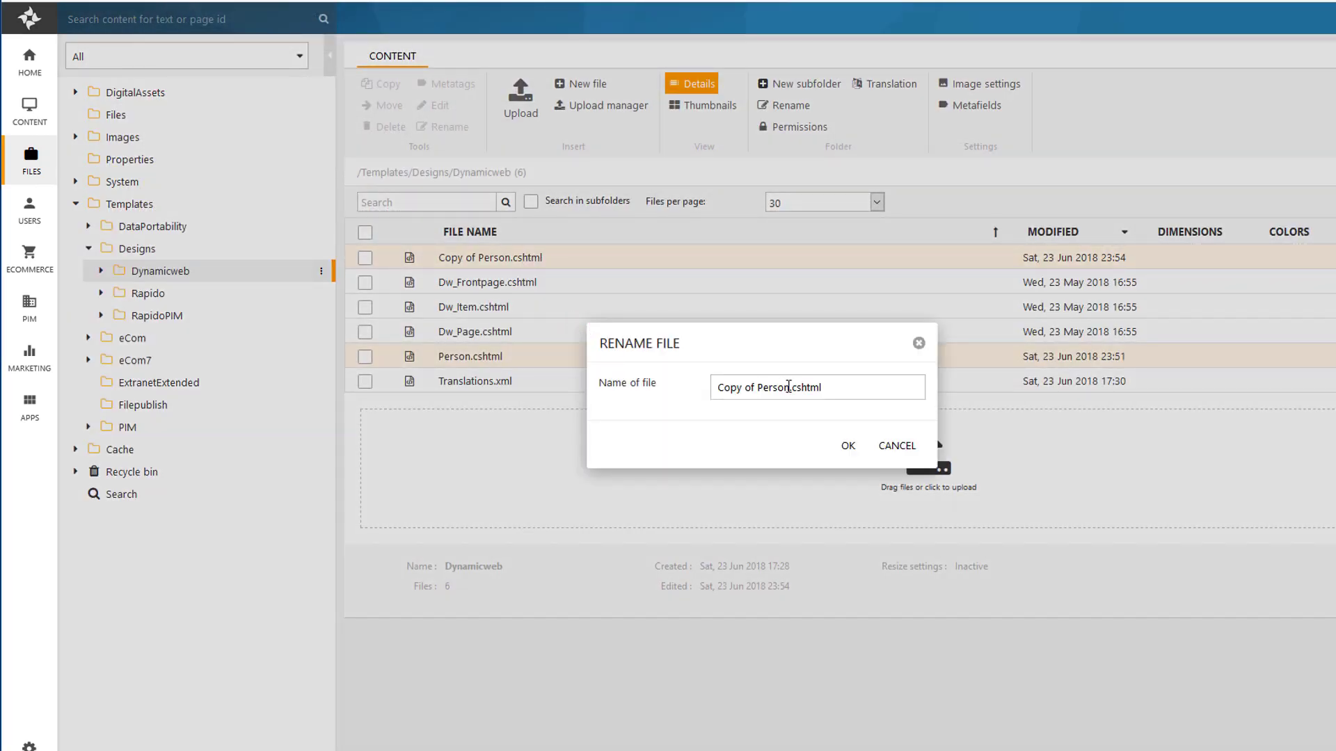
left_click_drag(789, 387, 4, 244)
type("Employee")
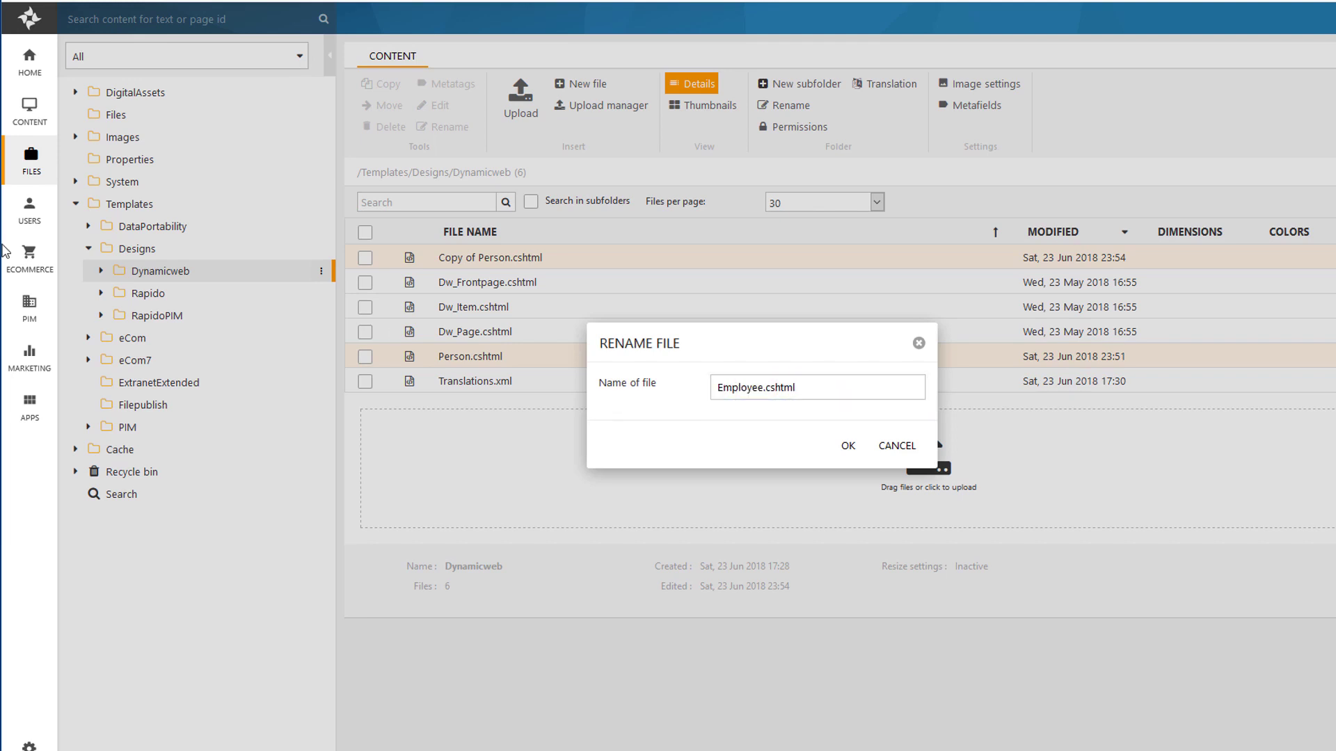
left_click(855, 445)
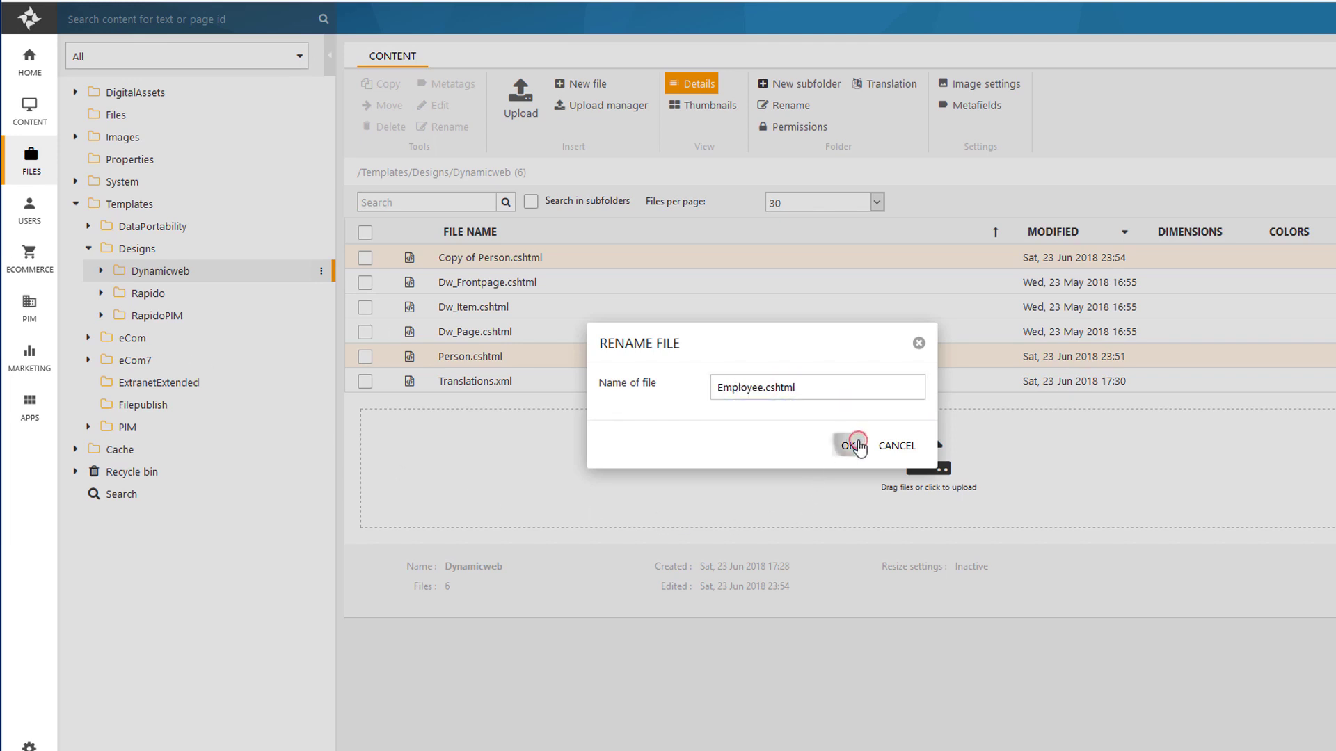